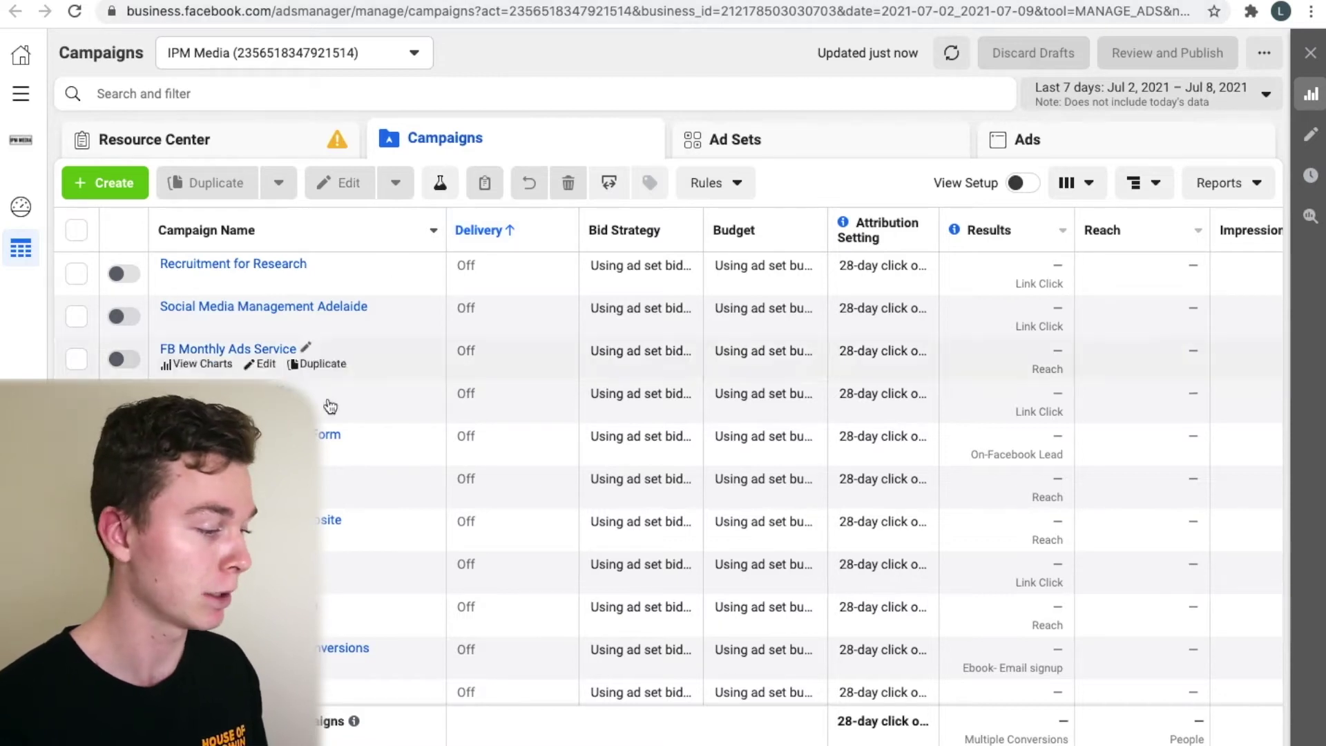
Switch the campaigns table to the Maximum date range, Oct 28, 2019 – Jul 9, 2021.
{"action": "scroll", "coordinate": [330, 406], "scroll_direction": "down", "scroll_amount": 3}
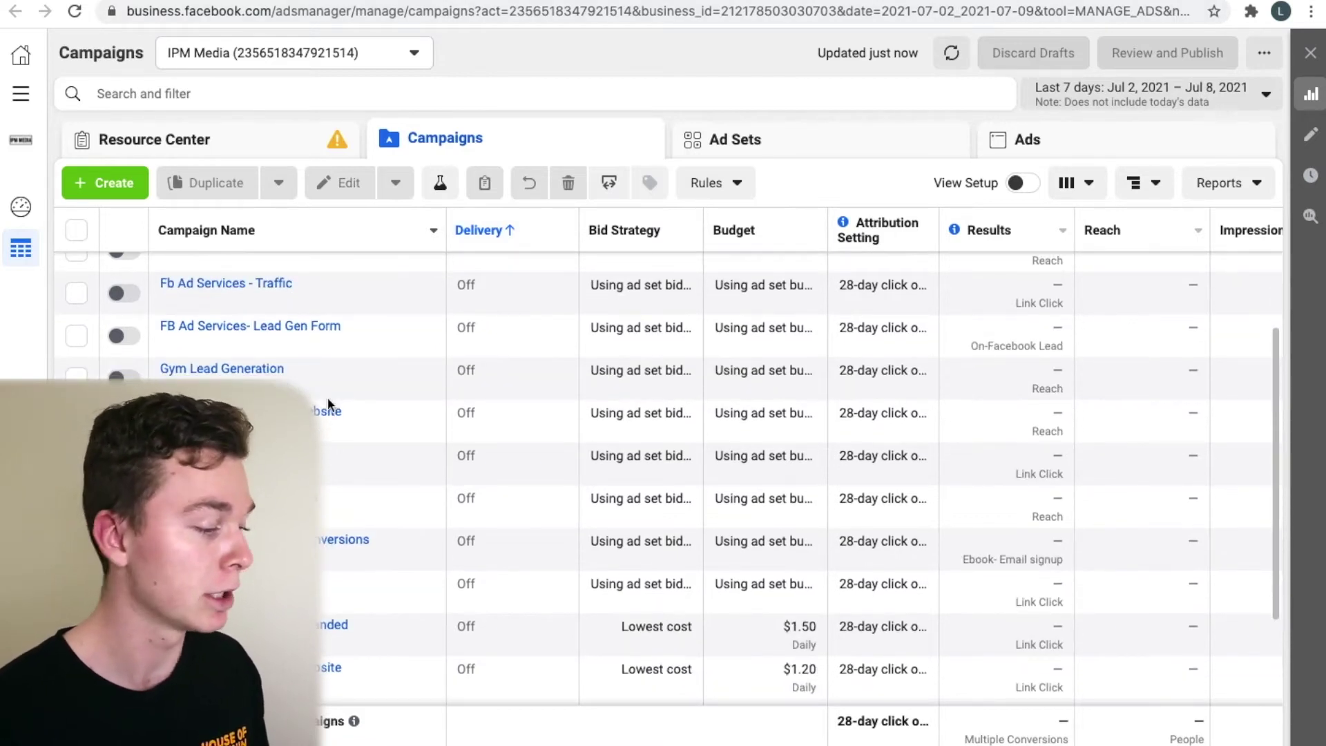
{"action": "scroll", "coordinate": [328, 403], "scroll_direction": "up", "scroll_amount": 3}
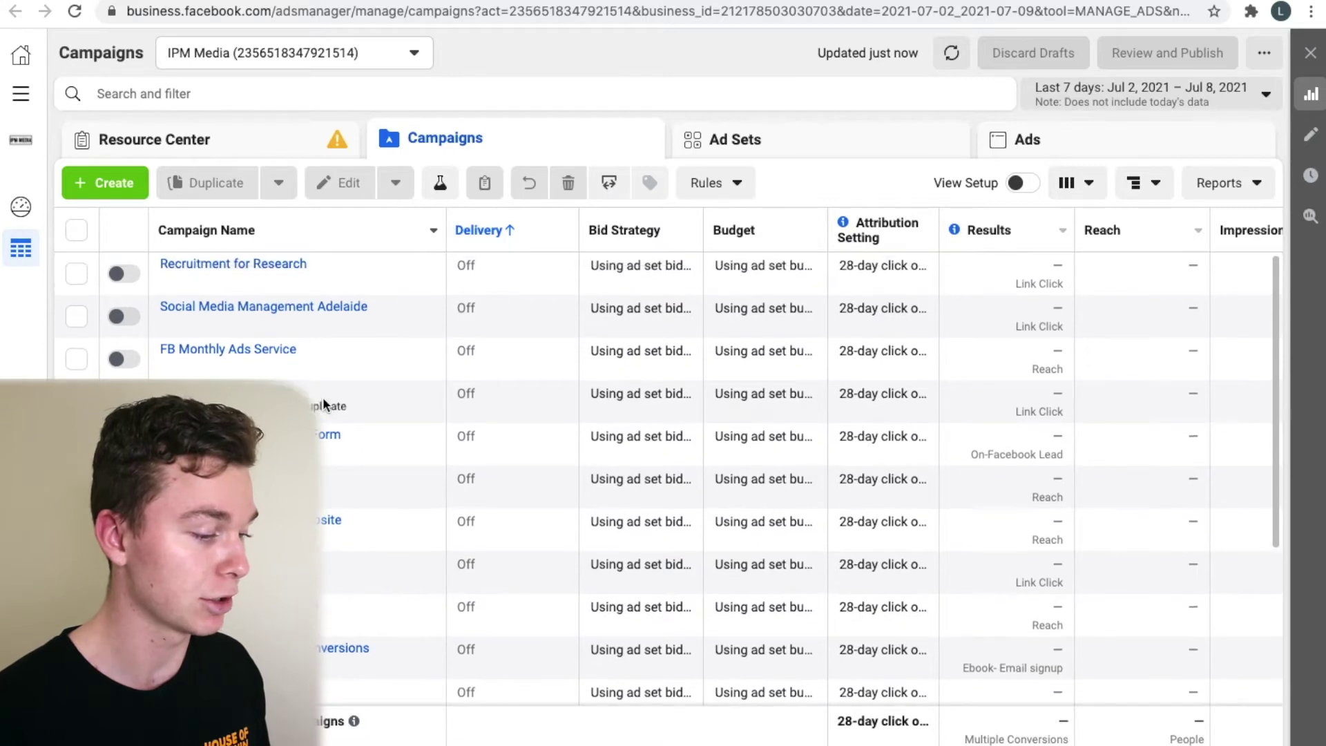
{"action": "scroll", "coordinate": [361, 408], "scroll_direction": "right", "scroll_amount": 1}
{"action": "scroll", "coordinate": [444, 387], "scroll_direction": "down", "scroll_amount": 3}
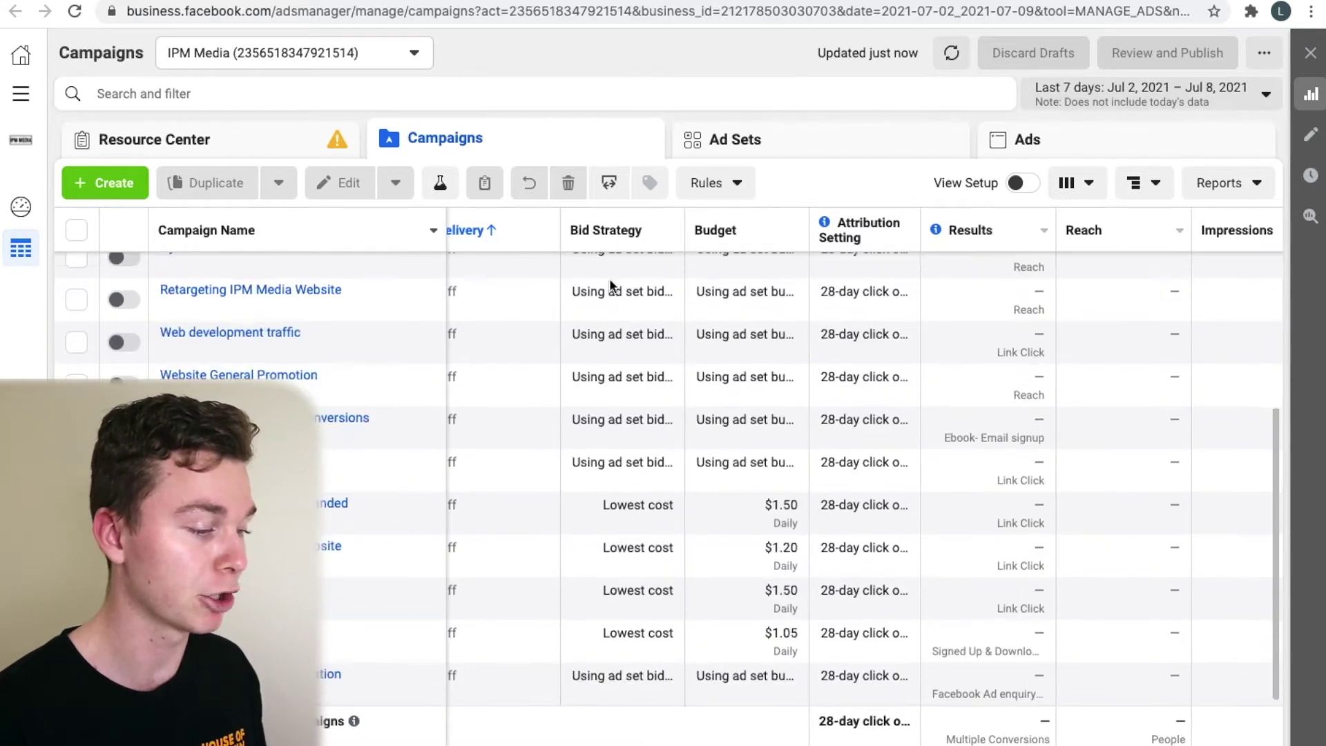
{"action": "scroll", "coordinate": [610, 285], "scroll_direction": "up", "scroll_amount": 3}
{"action": "left_click", "coordinate": [1180, 101]}
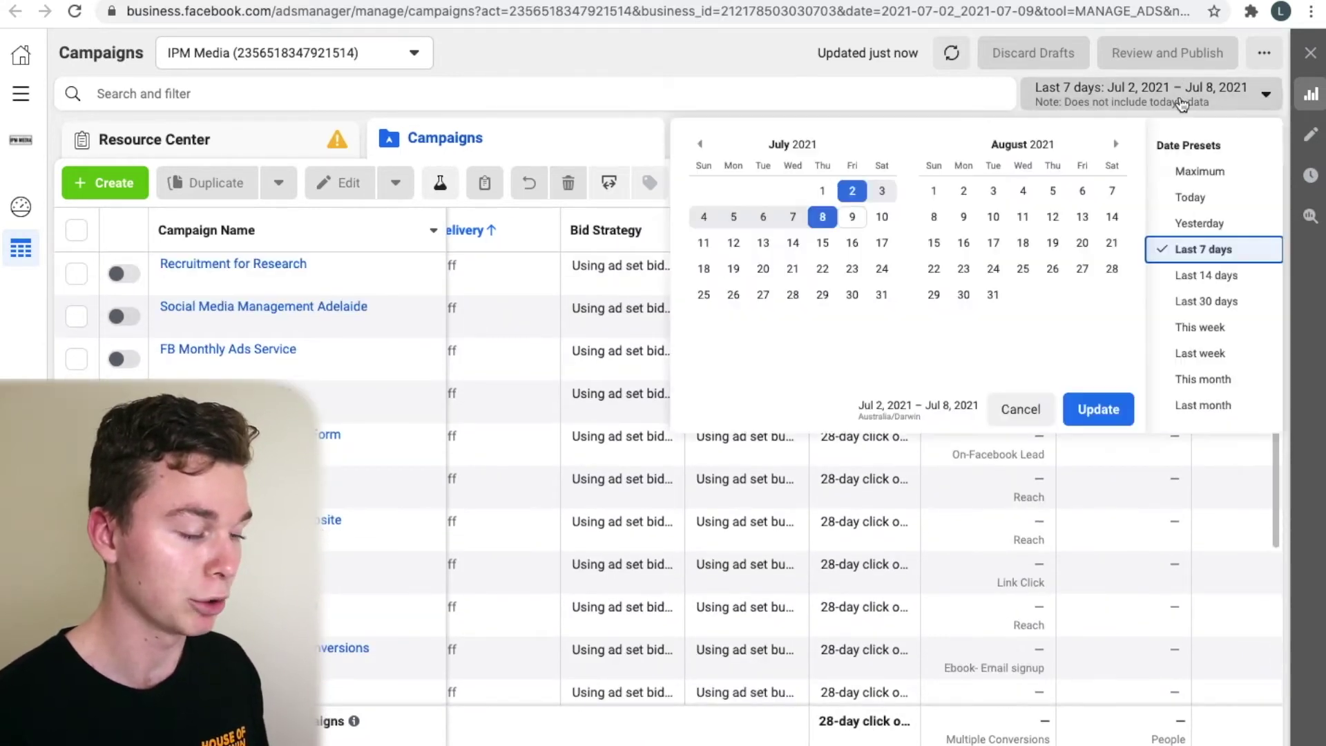
{"action": "left_click", "coordinate": [1210, 172]}
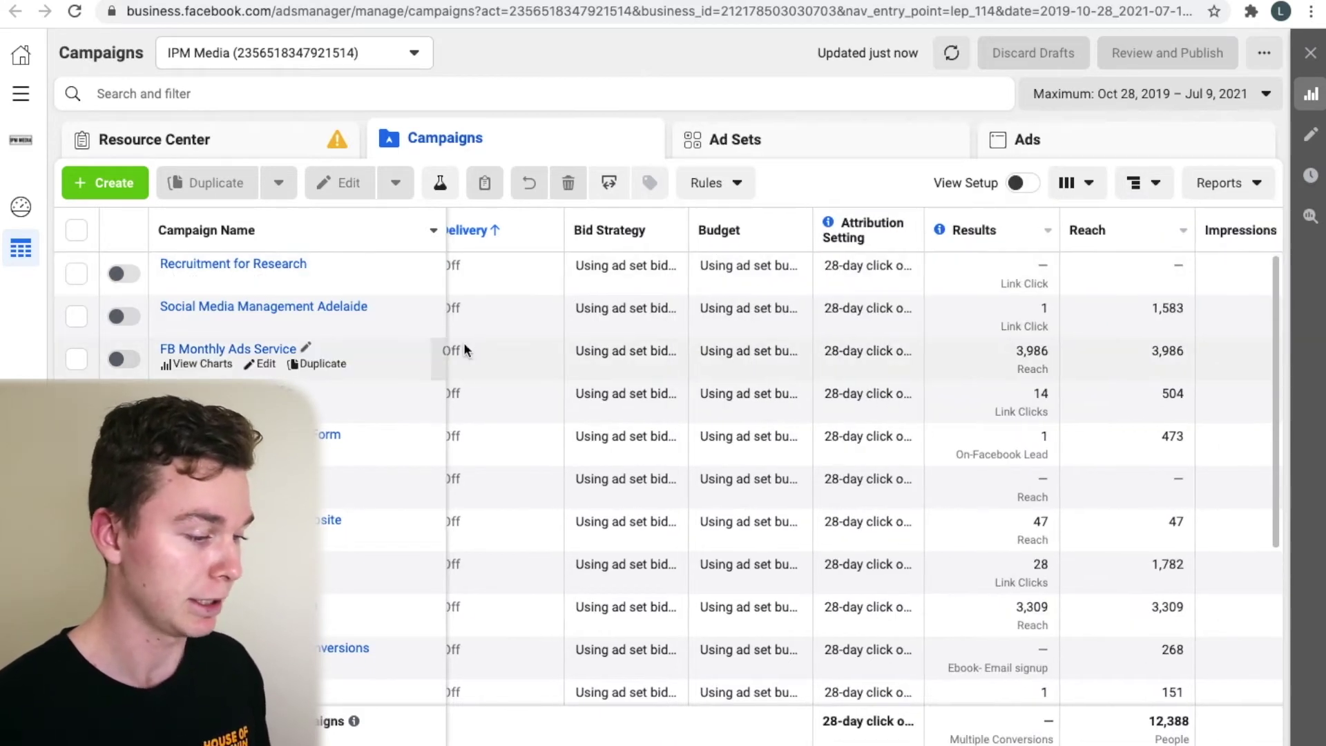
{"action": "scroll", "coordinate": [464, 341], "scroll_direction": "down", "scroll_amount": 1}
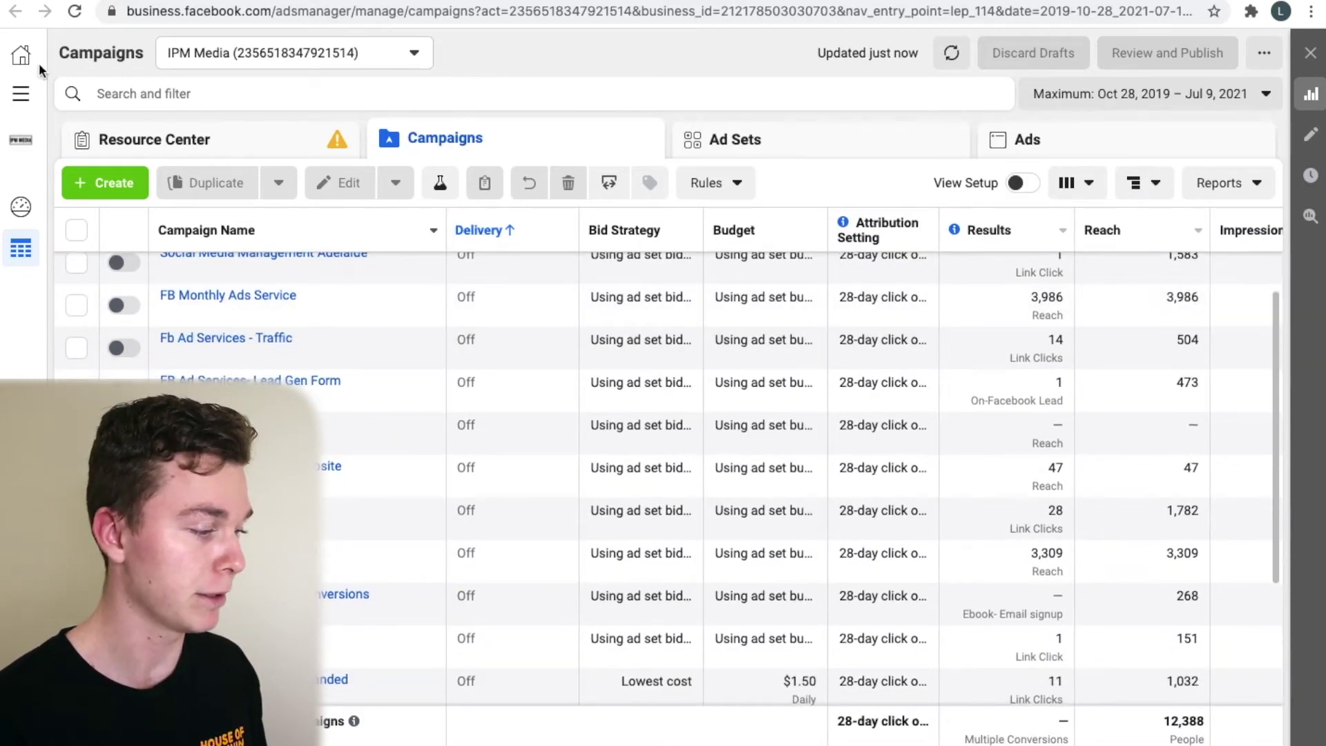
Browse the All Tools menu down to Ads Reporting and open it.
{"action": "left_click", "coordinate": [23, 94]}
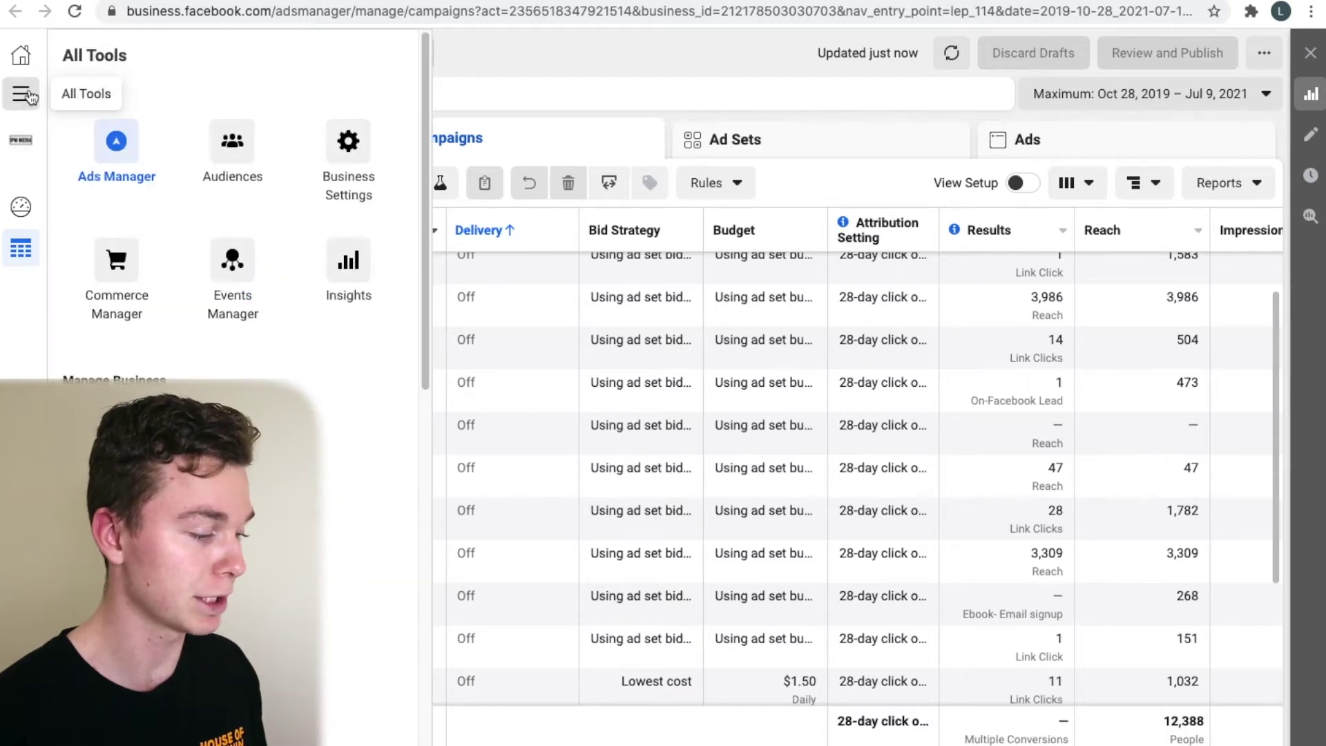
{"action": "scroll", "coordinate": [366, 428], "scroll_direction": "down", "scroll_amount": 1}
{"action": "scroll", "coordinate": [235, 387], "scroll_direction": "down", "scroll_amount": 3}
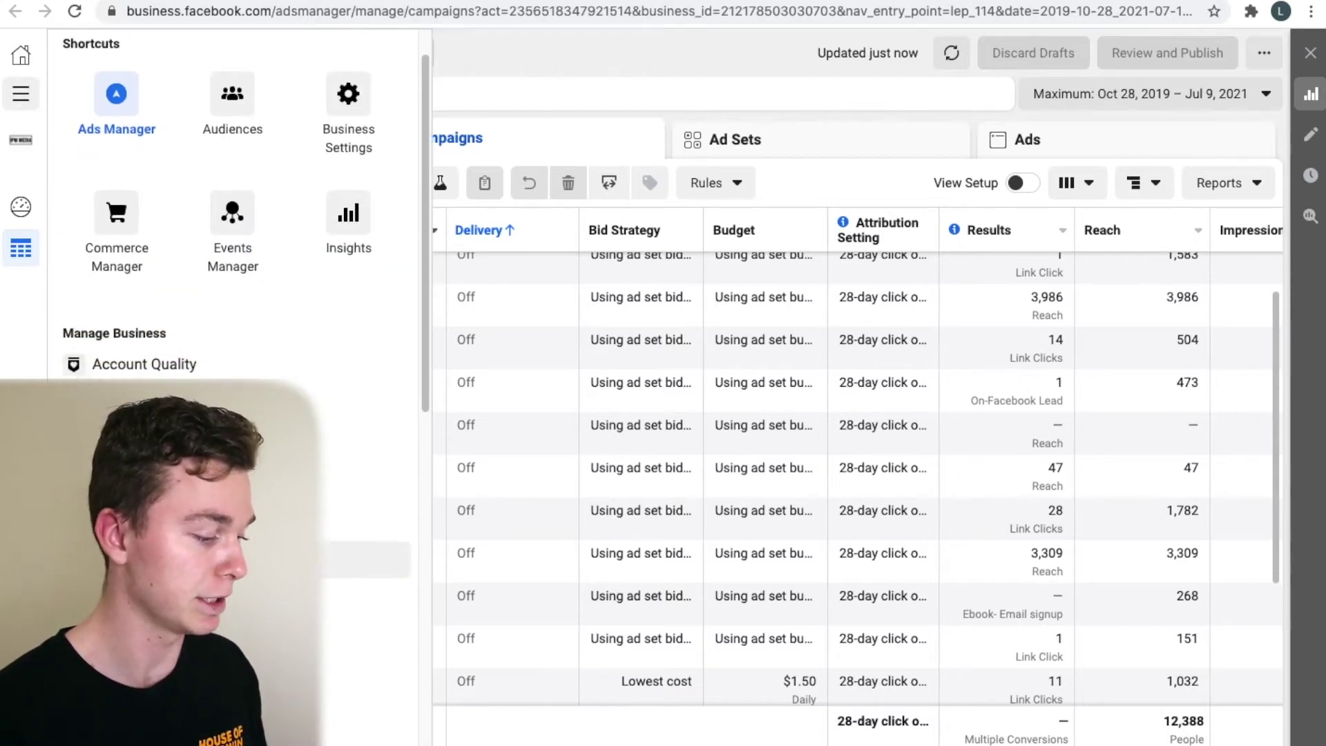
{"action": "scroll", "coordinate": [212, 350], "scroll_direction": "up", "scroll_amount": 4}
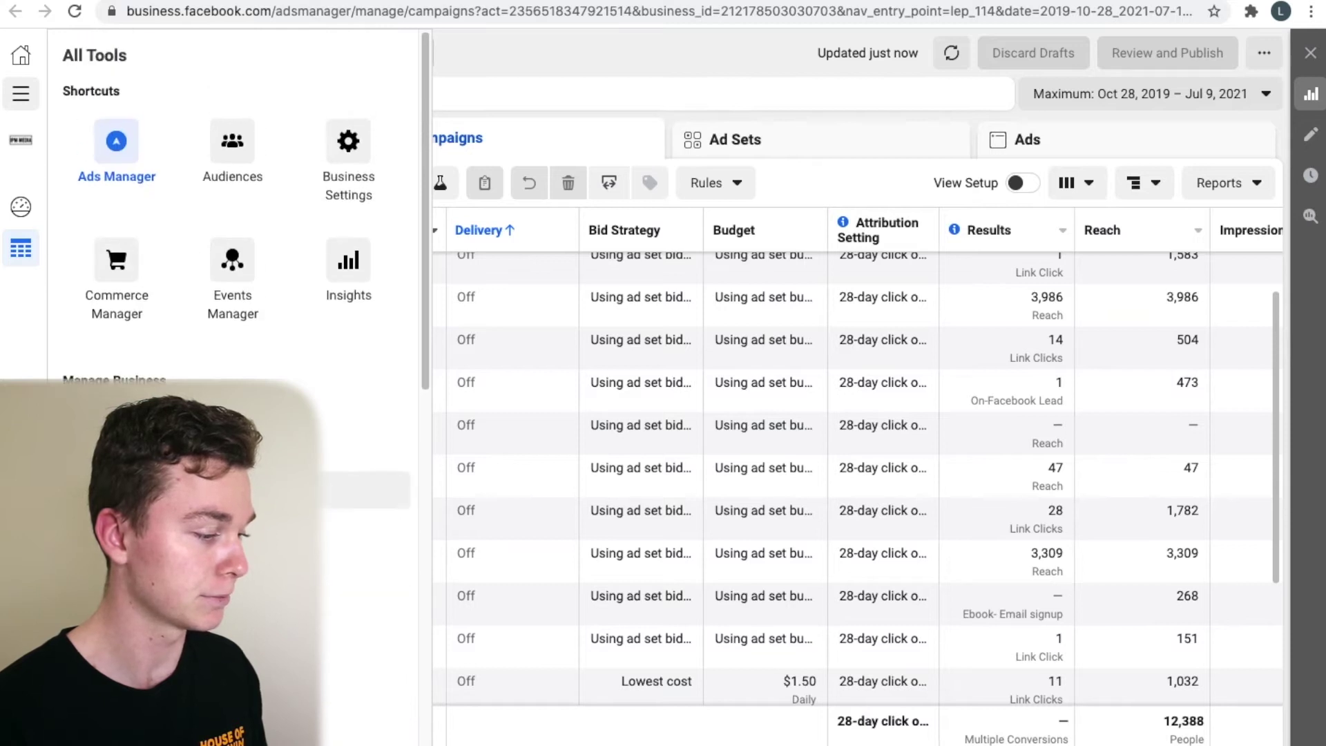
{"action": "scroll", "coordinate": [211, 350], "scroll_direction": "down", "scroll_amount": 4}
{"action": "scroll", "coordinate": [227, 387], "scroll_direction": "down", "scroll_amount": 5}
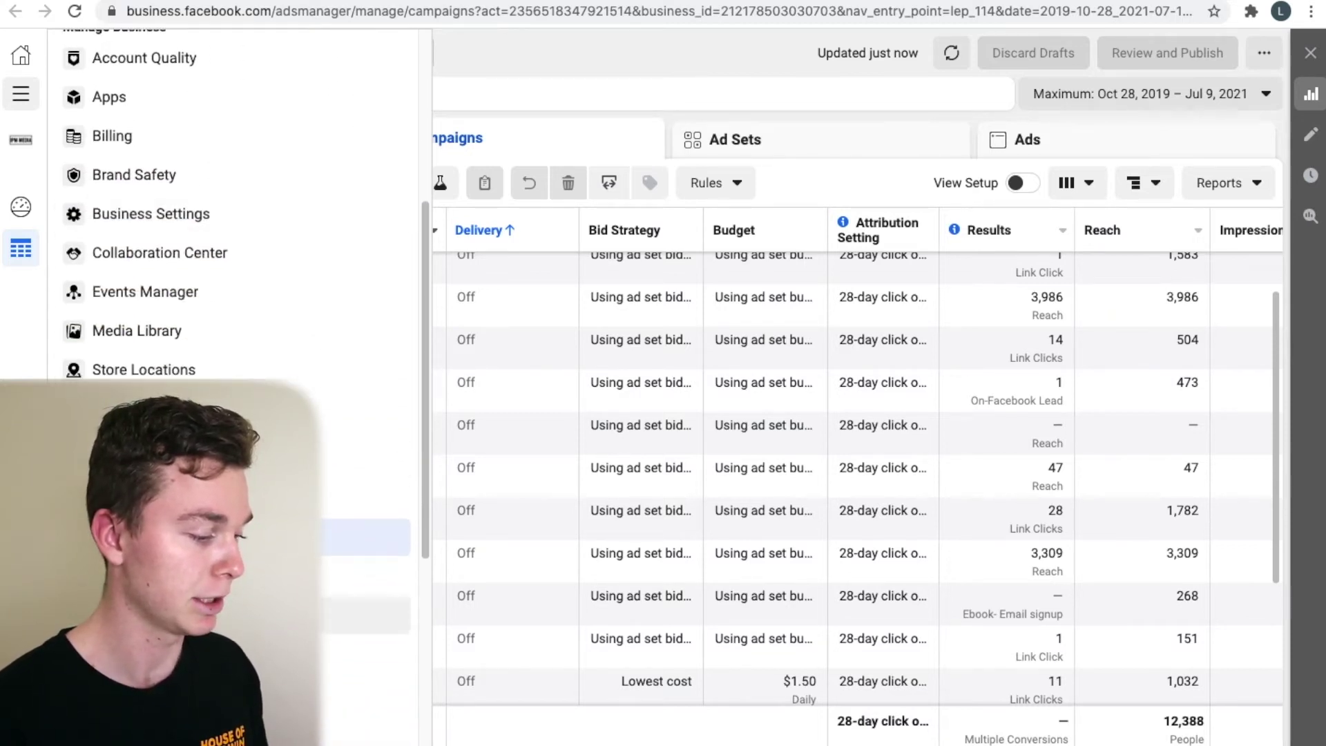
{"action": "scroll", "coordinate": [183, 276], "scroll_direction": "up", "scroll_amount": 2}
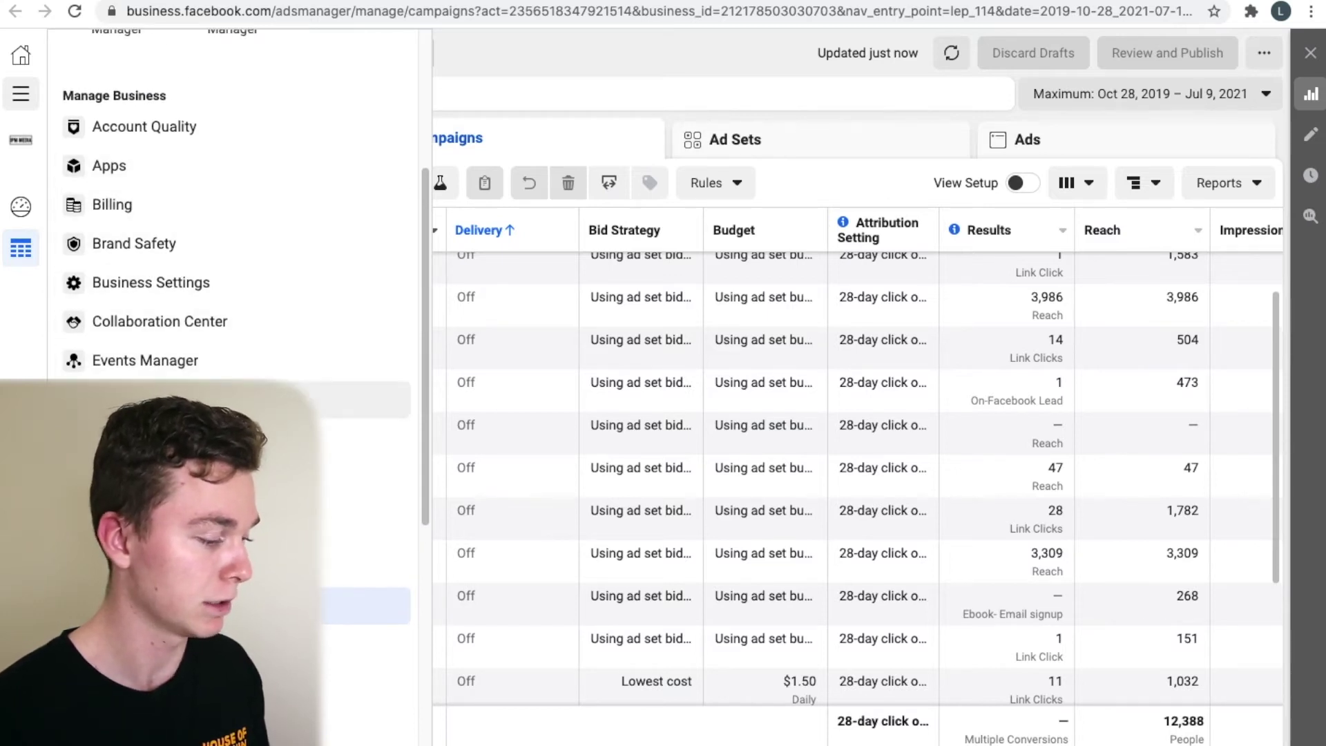
{"action": "scroll", "coordinate": [366, 605], "scroll_direction": "down", "scroll_amount": 1}
{"action": "scroll", "coordinate": [366, 580], "scroll_direction": "down", "scroll_amount": 3}
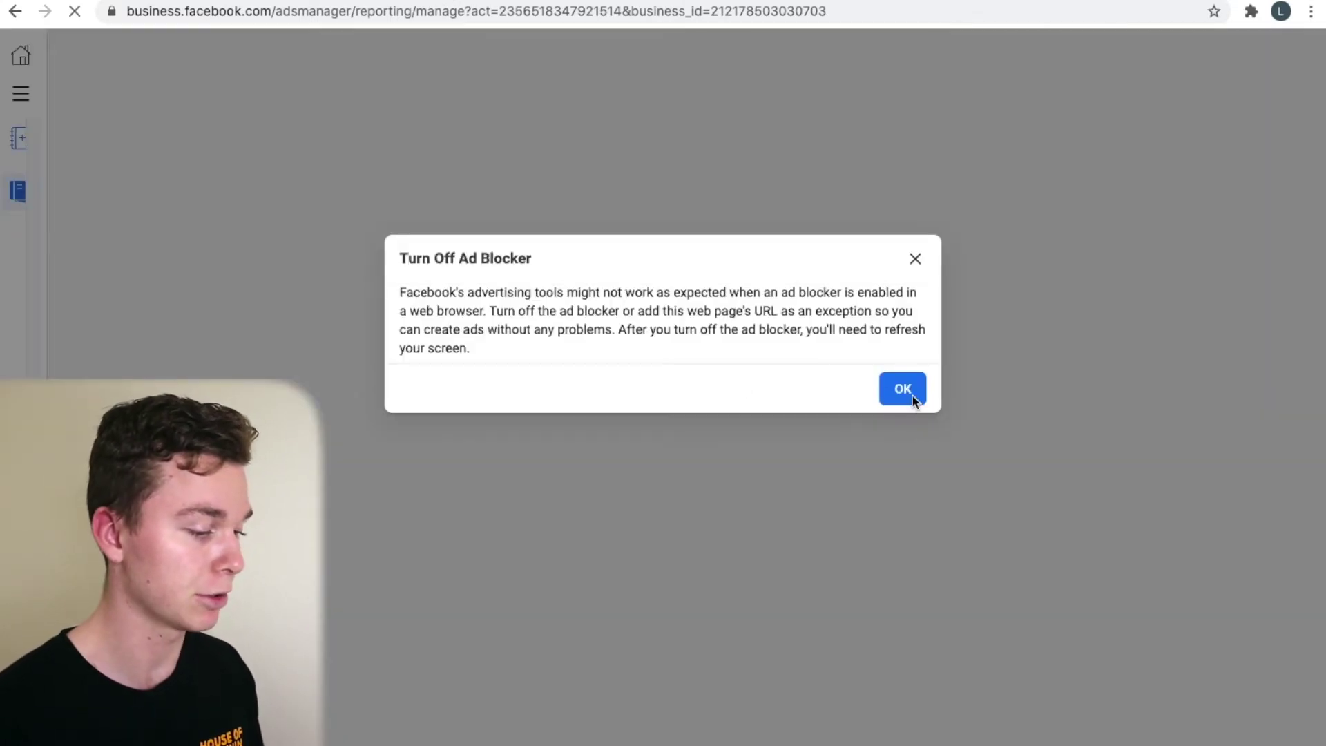
Dismiss the ad blocker warning, pause AdBlock on all sites, and start a new report.
{"action": "left_click", "coordinate": [902, 388]}
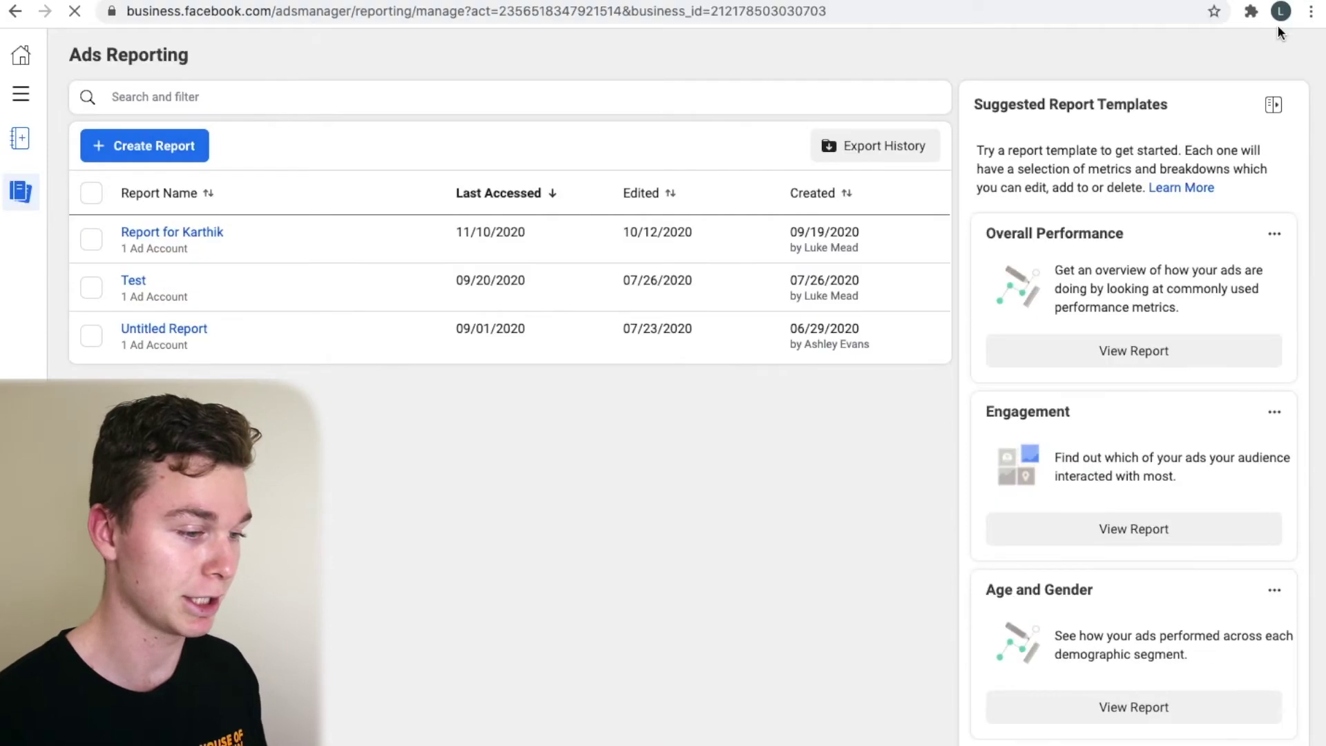
{"action": "left_click", "coordinate": [1281, 11]}
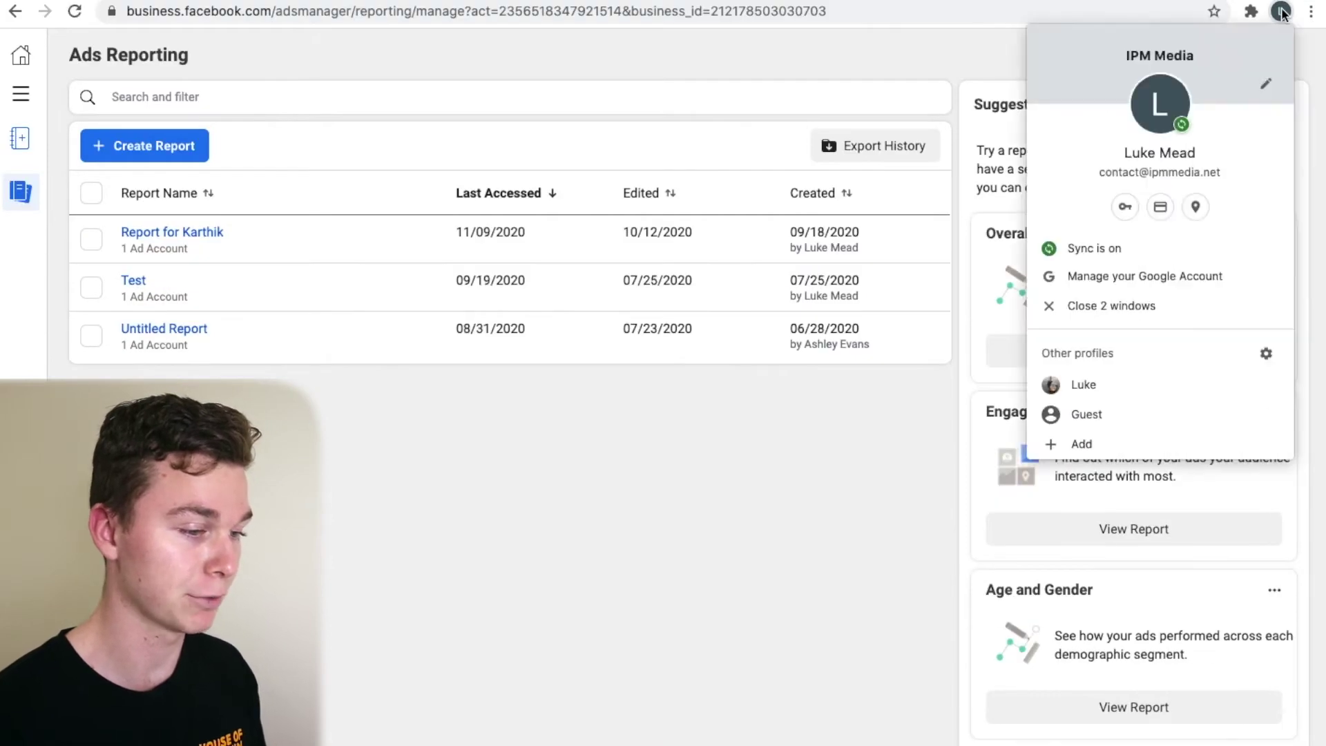
{"action": "left_click", "coordinate": [1252, 11]}
{"action": "left_click", "coordinate": [1240, 144]}
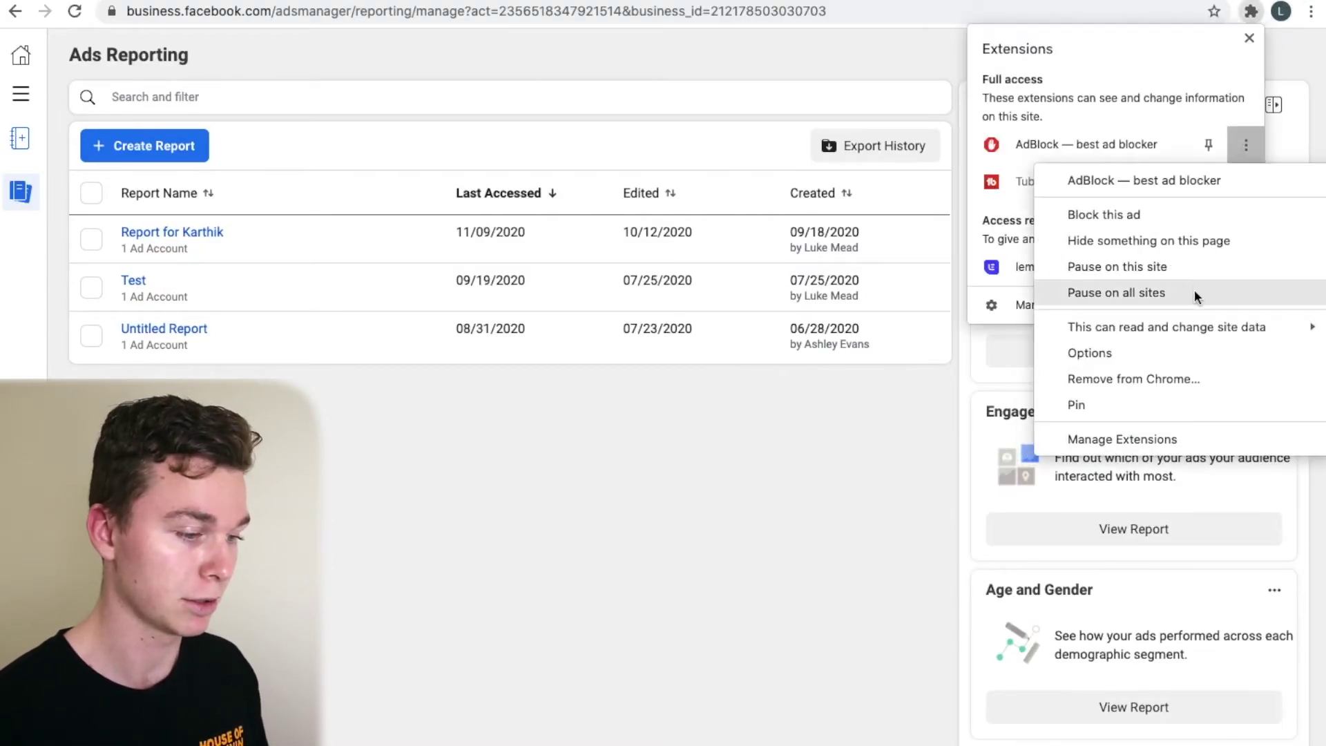
{"action": "left_click", "coordinate": [1194, 292]}
{"action": "left_click", "coordinate": [725, 454]}
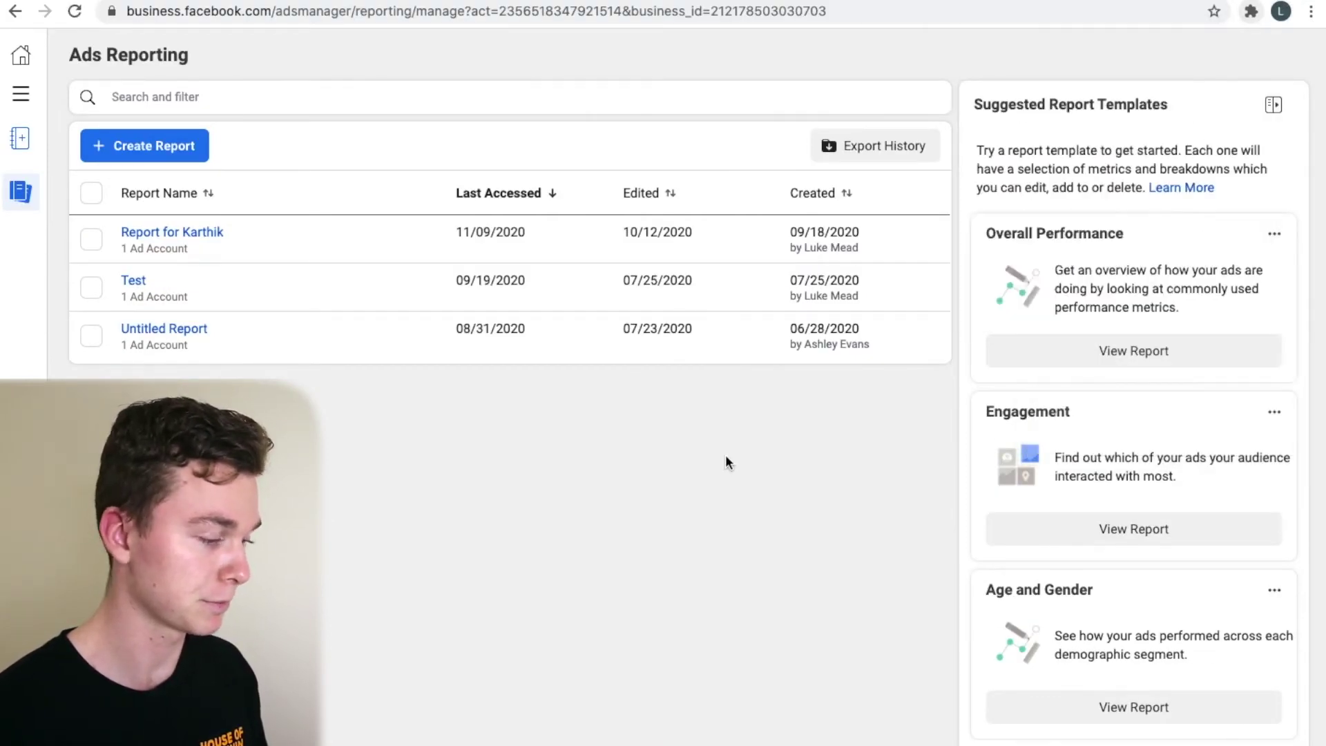
{"action": "left_click", "coordinate": [205, 147]}
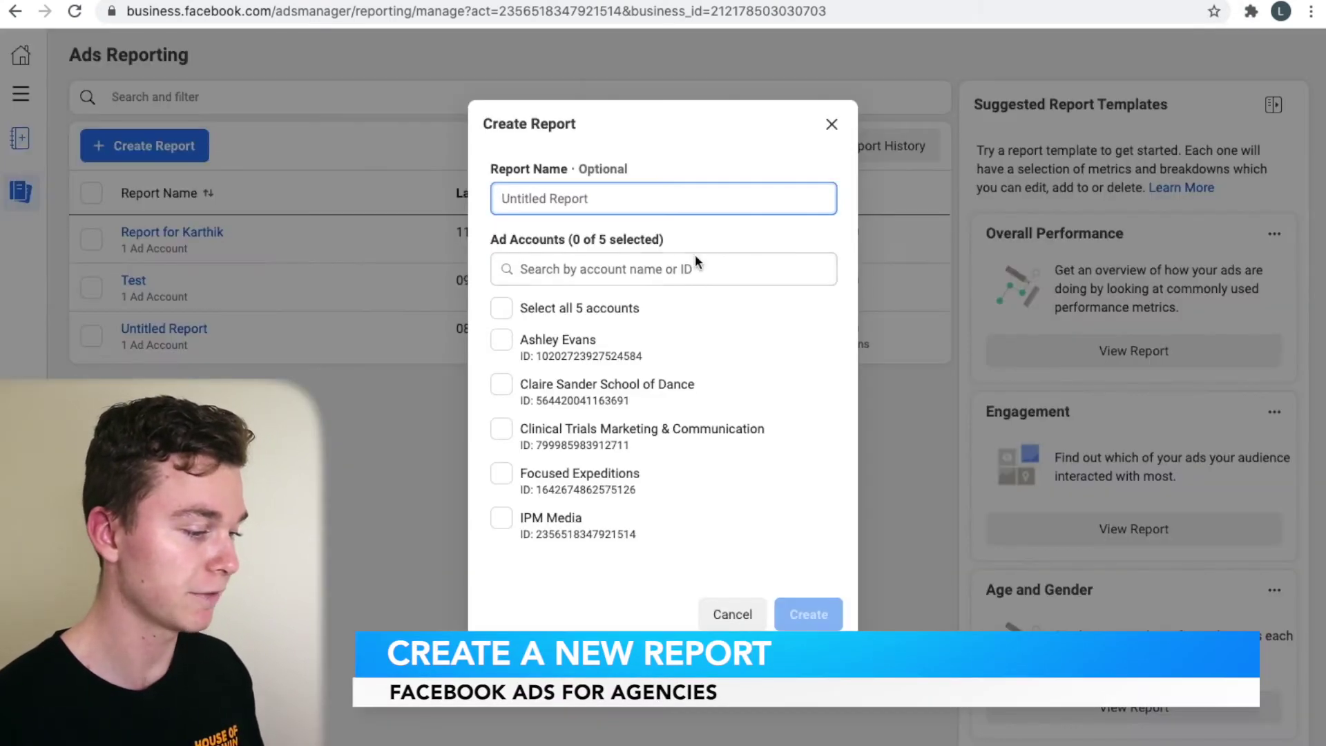
Create a report named 'Facebook Ads Report for Client' for the IPM Media ad account.
{"action": "left_click", "coordinate": [502, 519]}
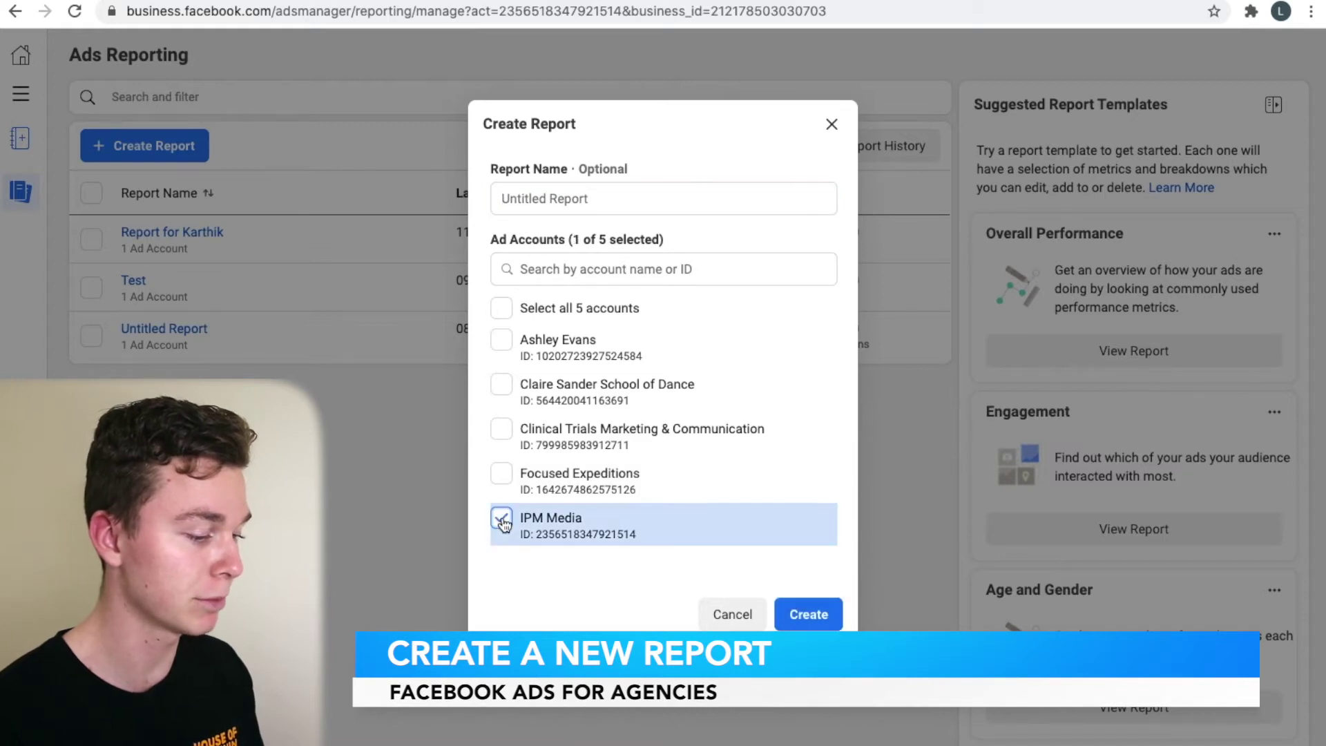
{"action": "left_click", "coordinate": [543, 189]}
{"action": "type", "text": "Facebook Ads Report for Client"}
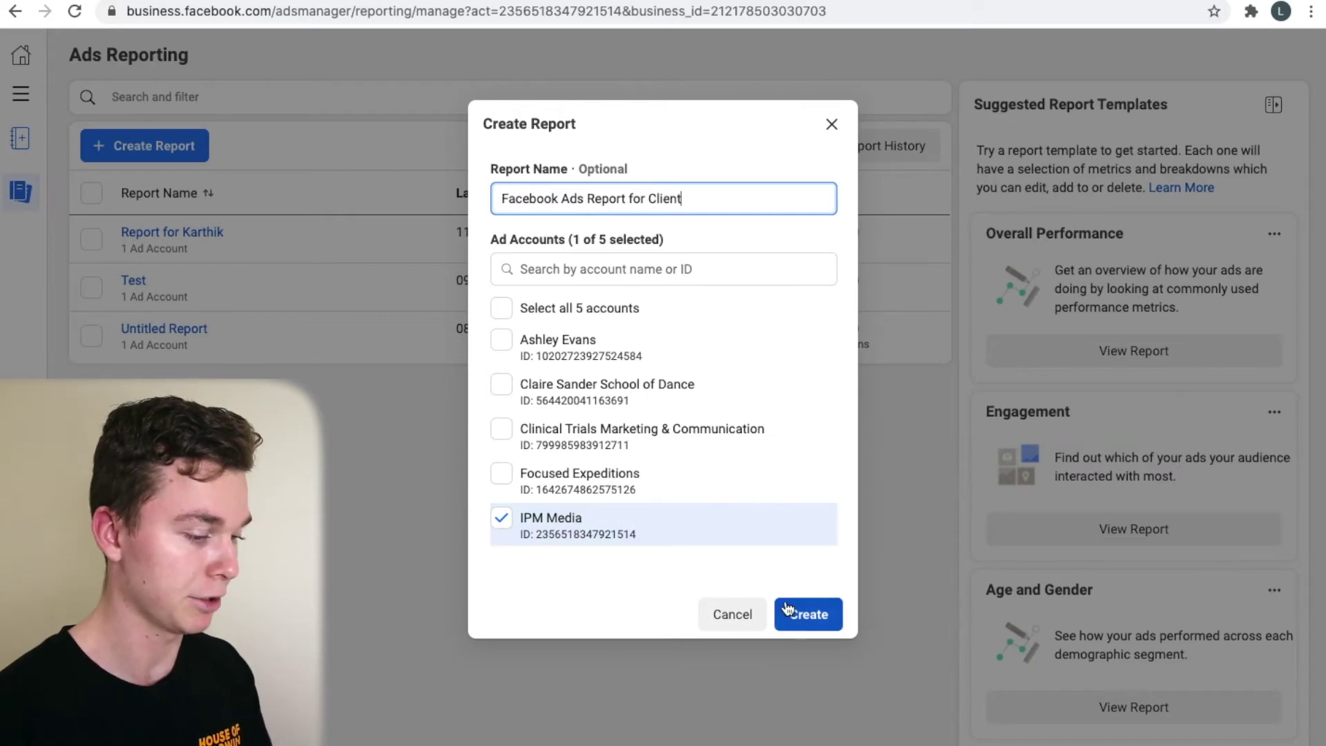
{"action": "left_click", "coordinate": [788, 613]}
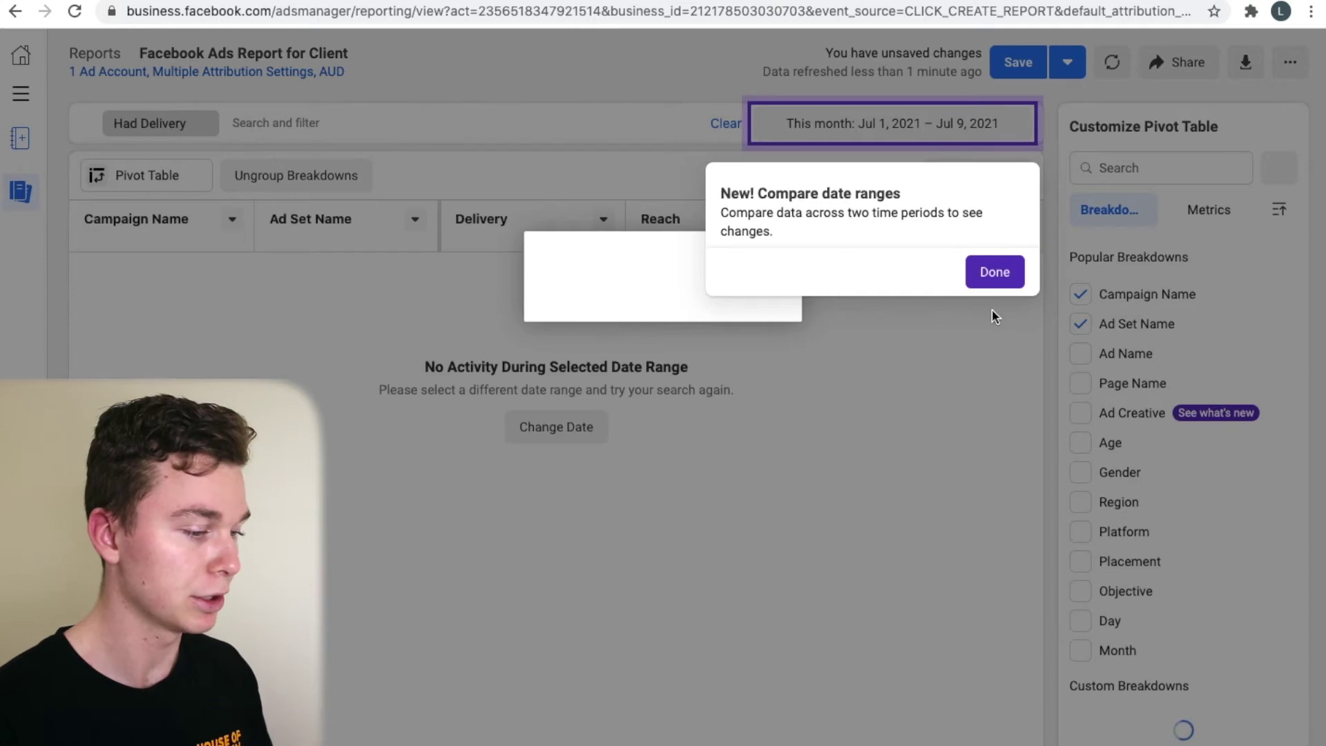
Dismiss the Compare date ranges popup and look through the Metrics and Breakdowns lists.
{"action": "left_click", "coordinate": [1008, 283]}
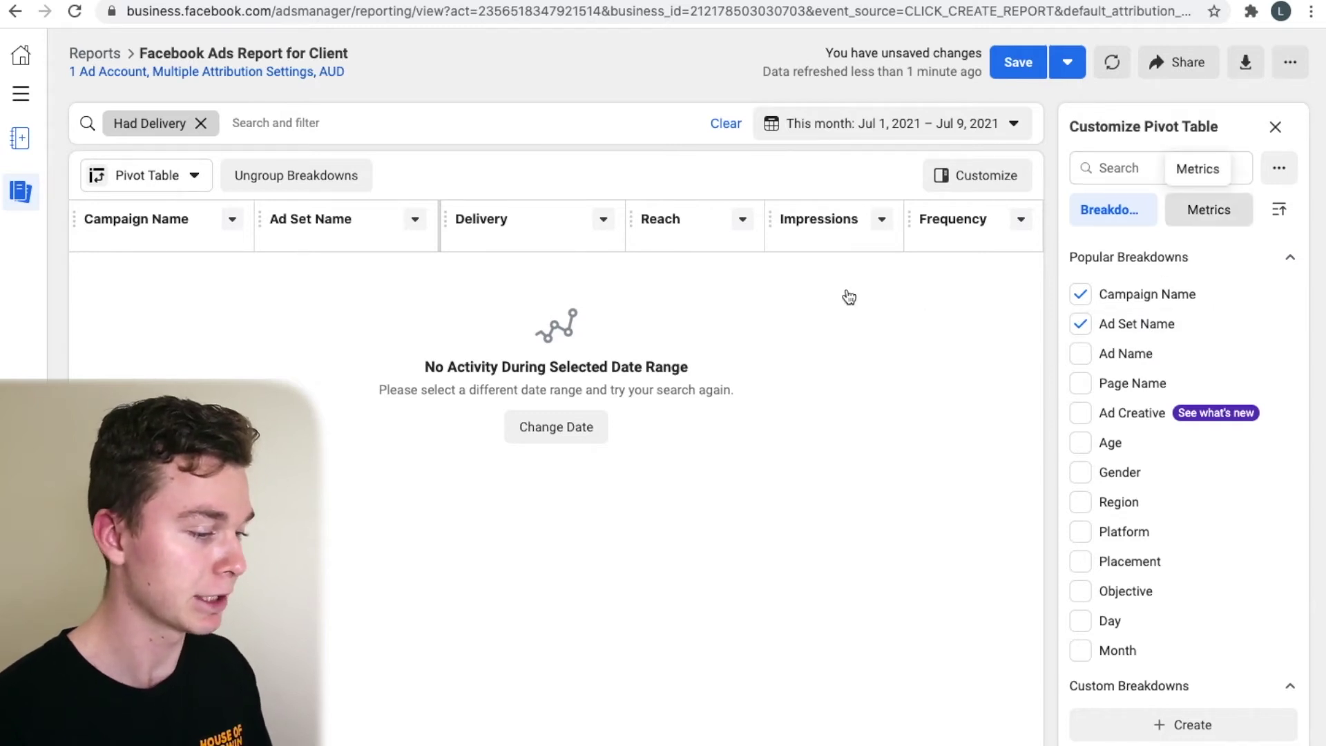
{"action": "left_click", "coordinate": [1220, 239]}
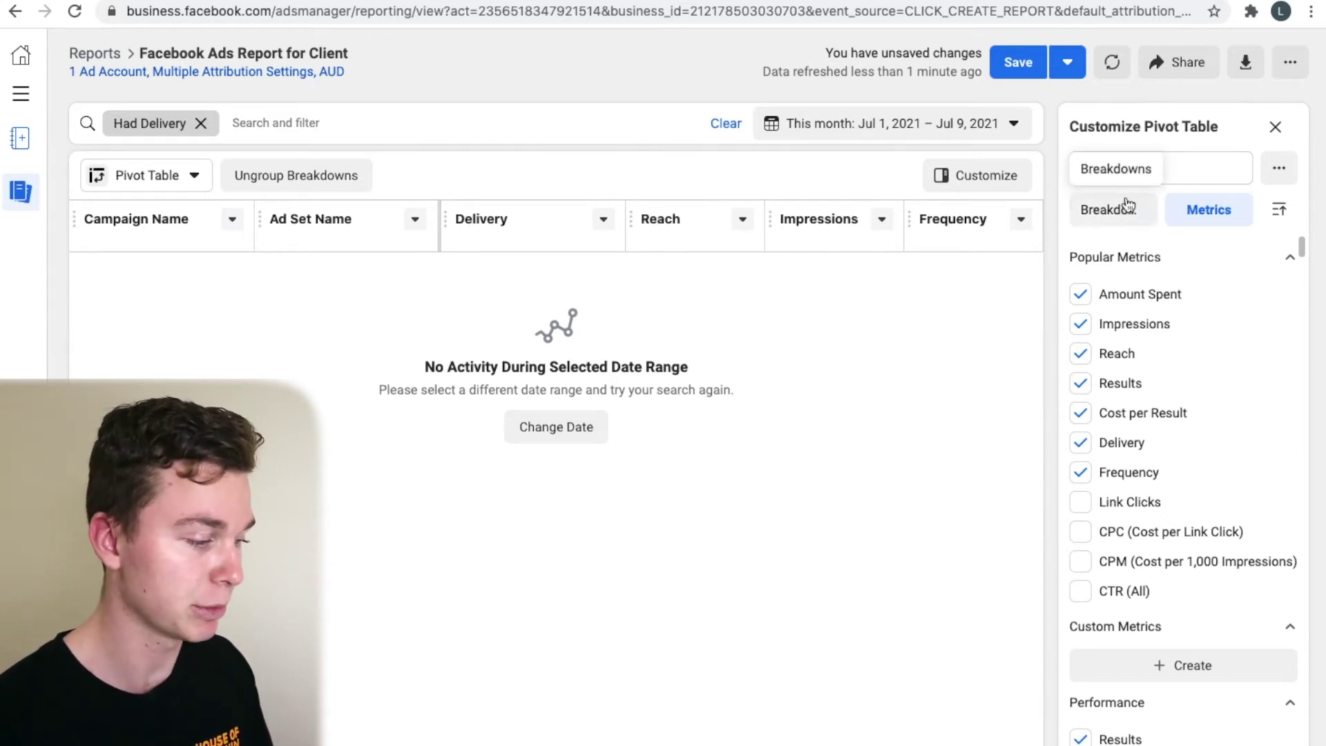
{"action": "left_click", "coordinate": [1128, 207]}
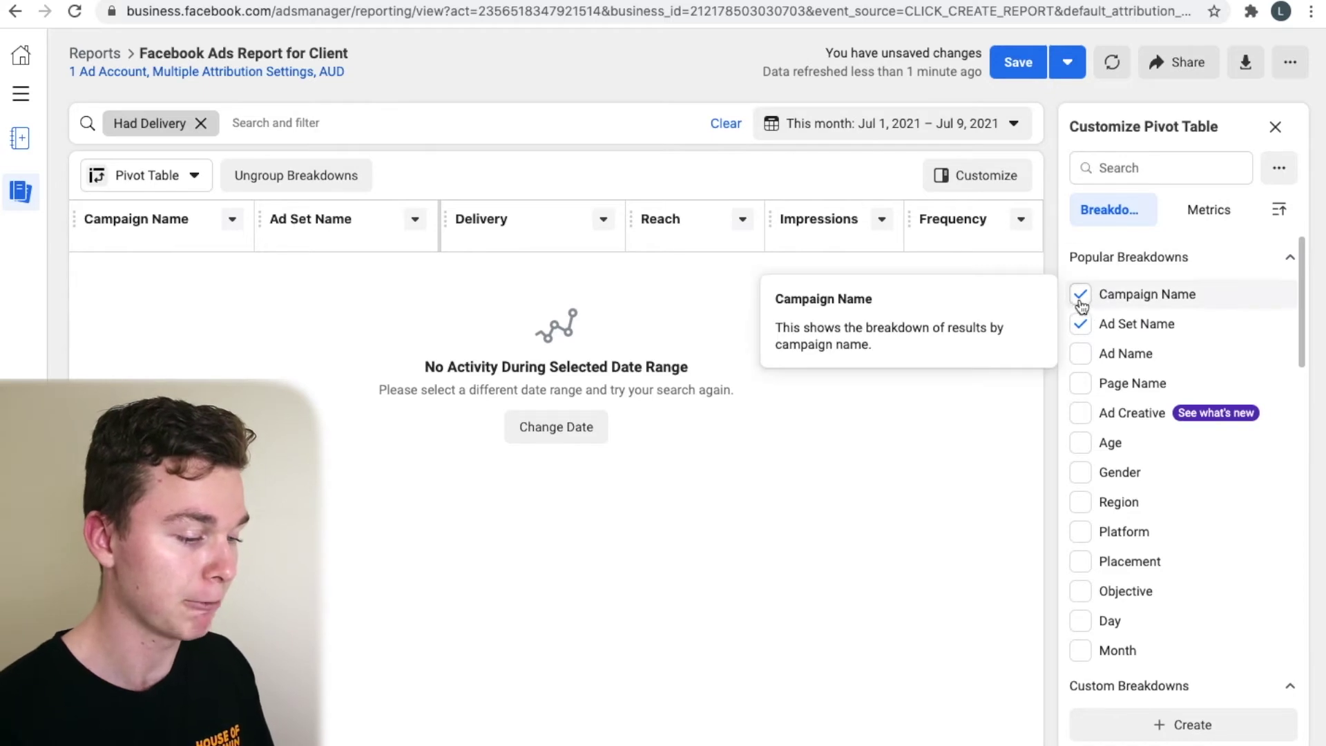
Add the Age breakdown, then remove it again.
{"action": "scroll", "coordinate": [1084, 412], "scroll_direction": "down", "scroll_amount": 1}
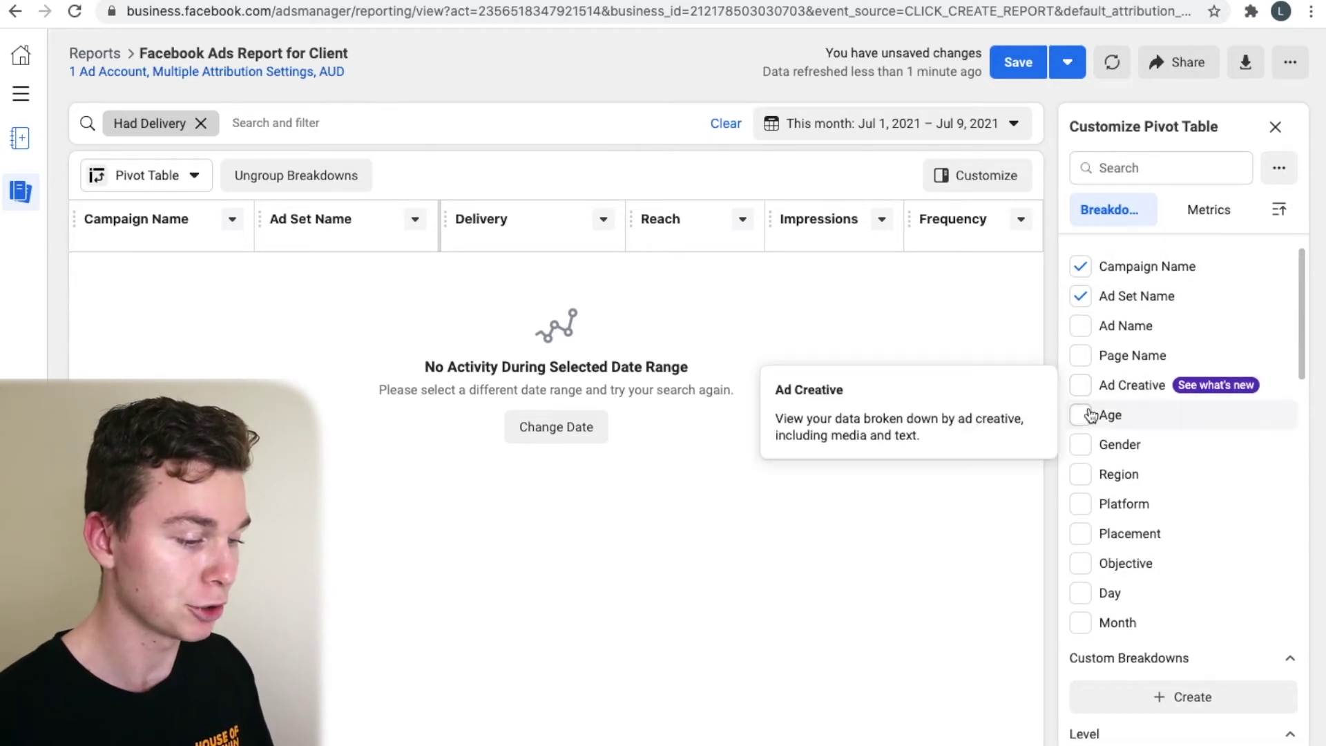
{"action": "left_click", "coordinate": [1081, 295]}
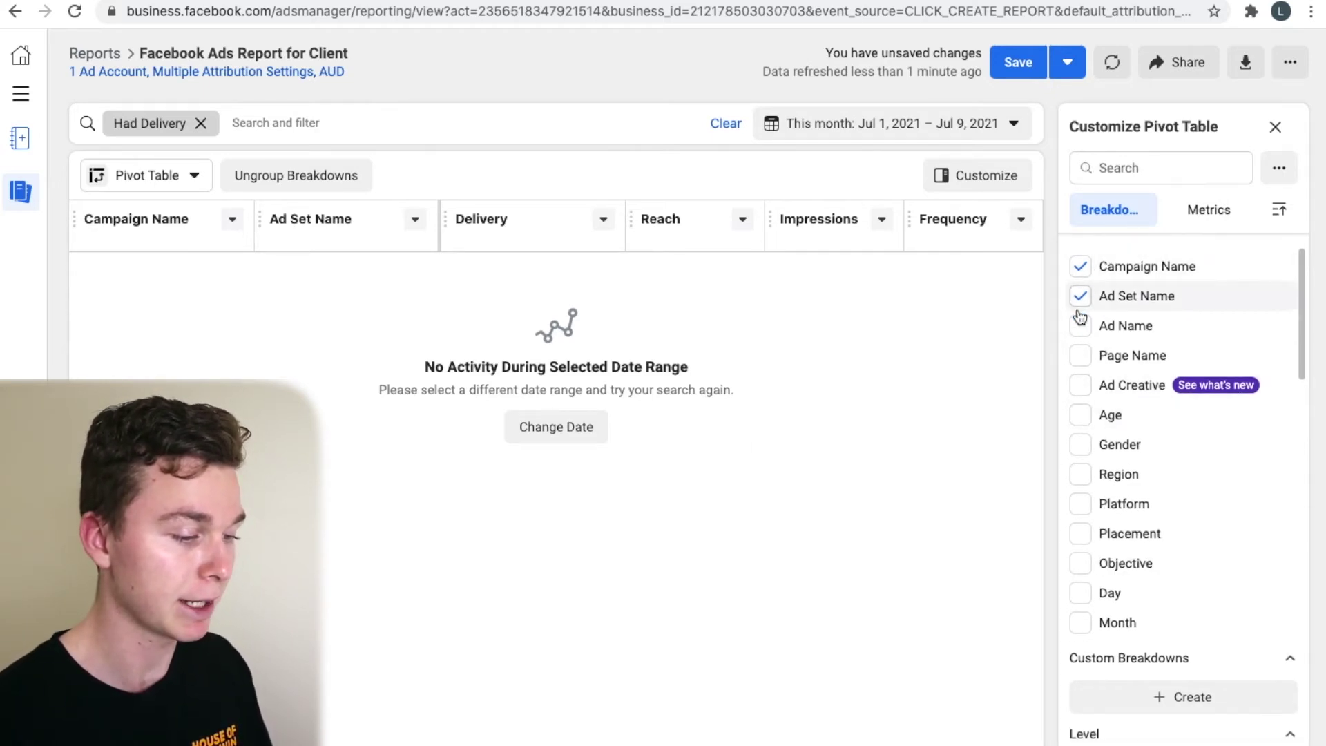
{"action": "left_click", "coordinate": [1082, 416]}
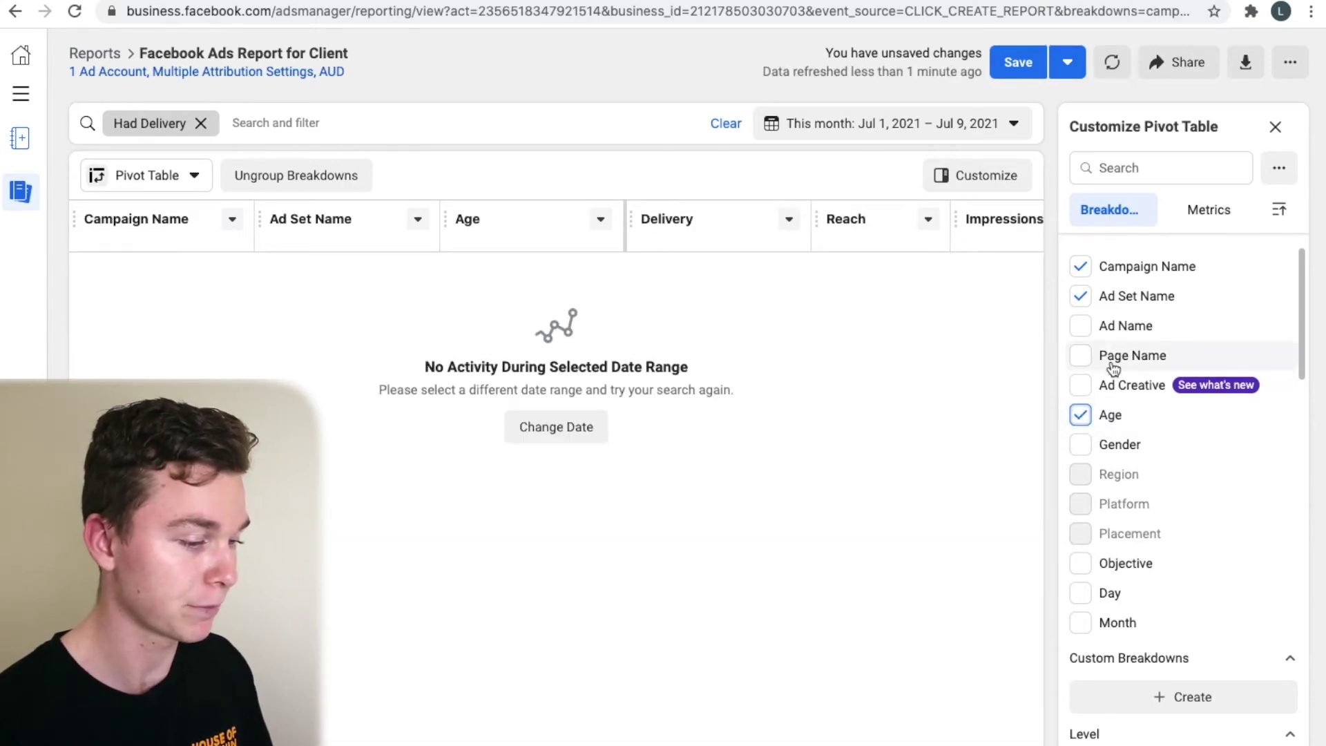
{"action": "left_click", "coordinate": [1079, 413]}
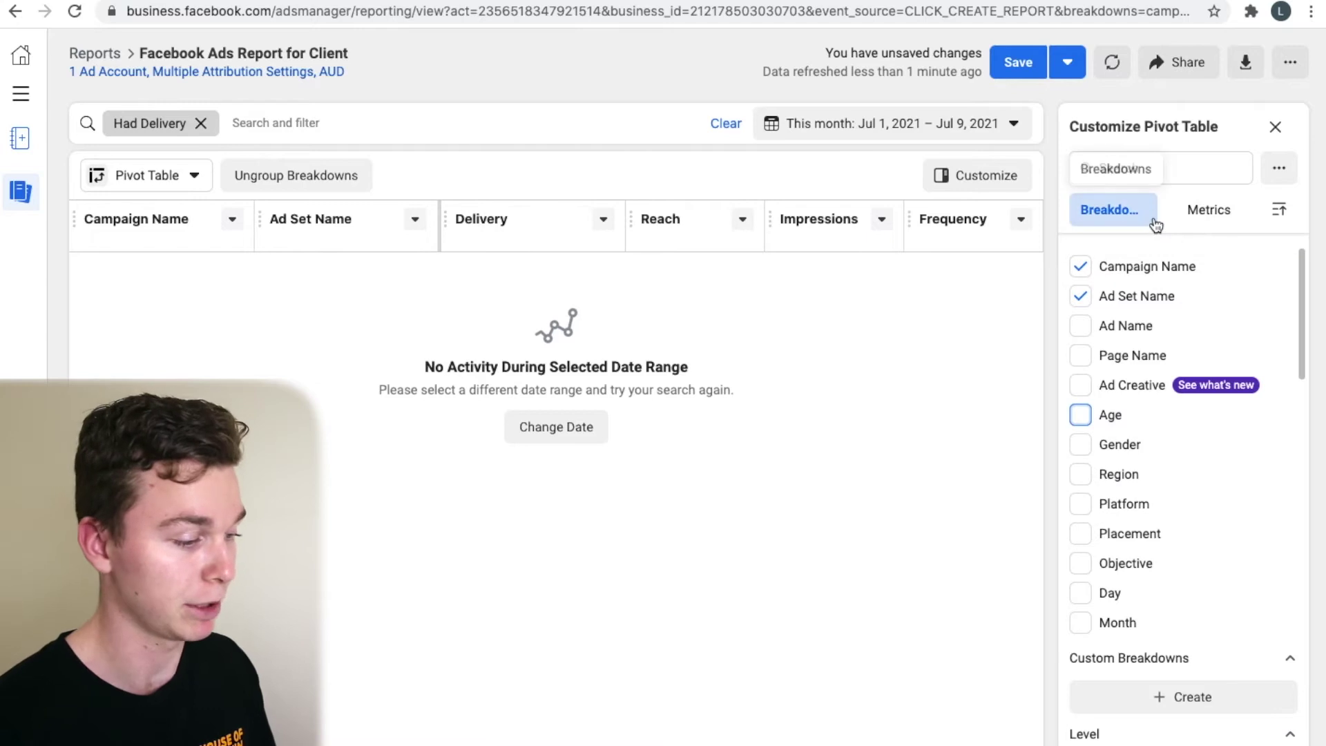
Remove the Impressions, Delivery and Frequency metrics from the pivot table.
{"action": "left_click", "coordinate": [1228, 211]}
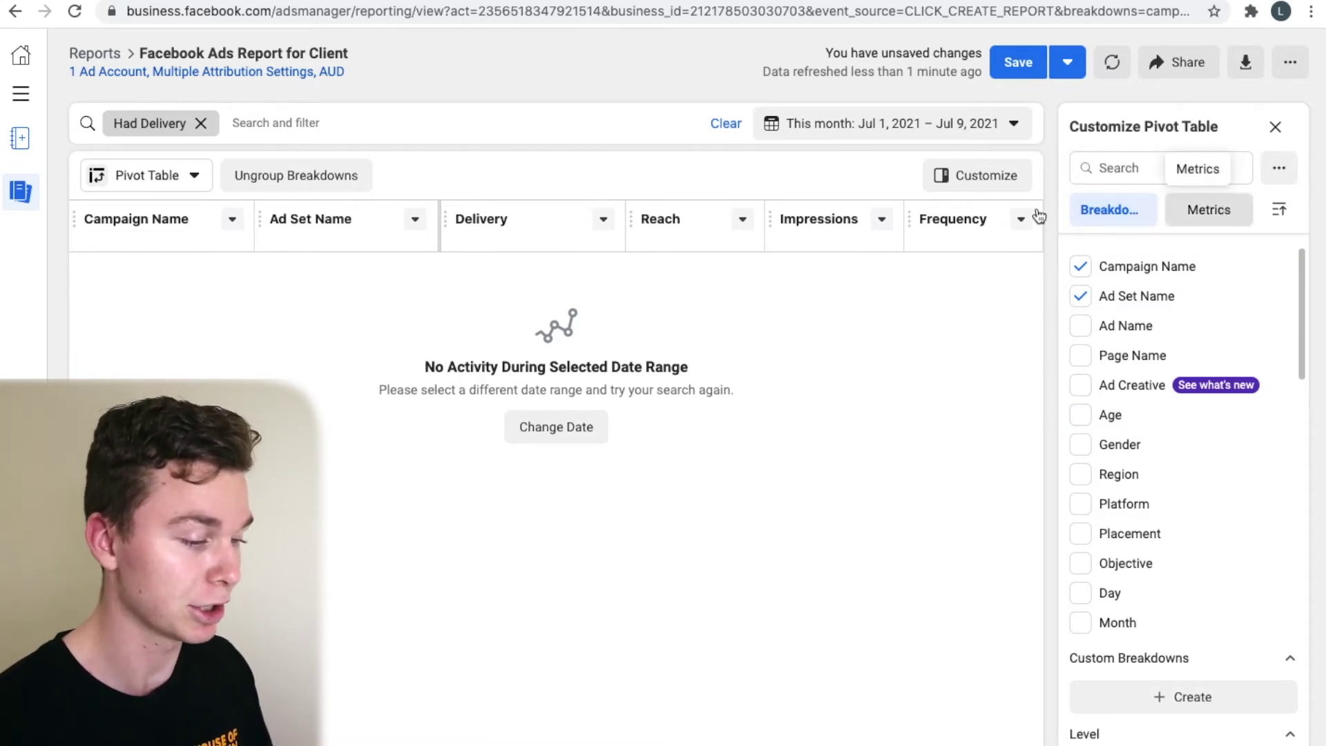
{"action": "left_click", "coordinate": [1228, 214]}
{"action": "scroll", "coordinate": [1154, 337], "scroll_direction": "down", "scroll_amount": 1}
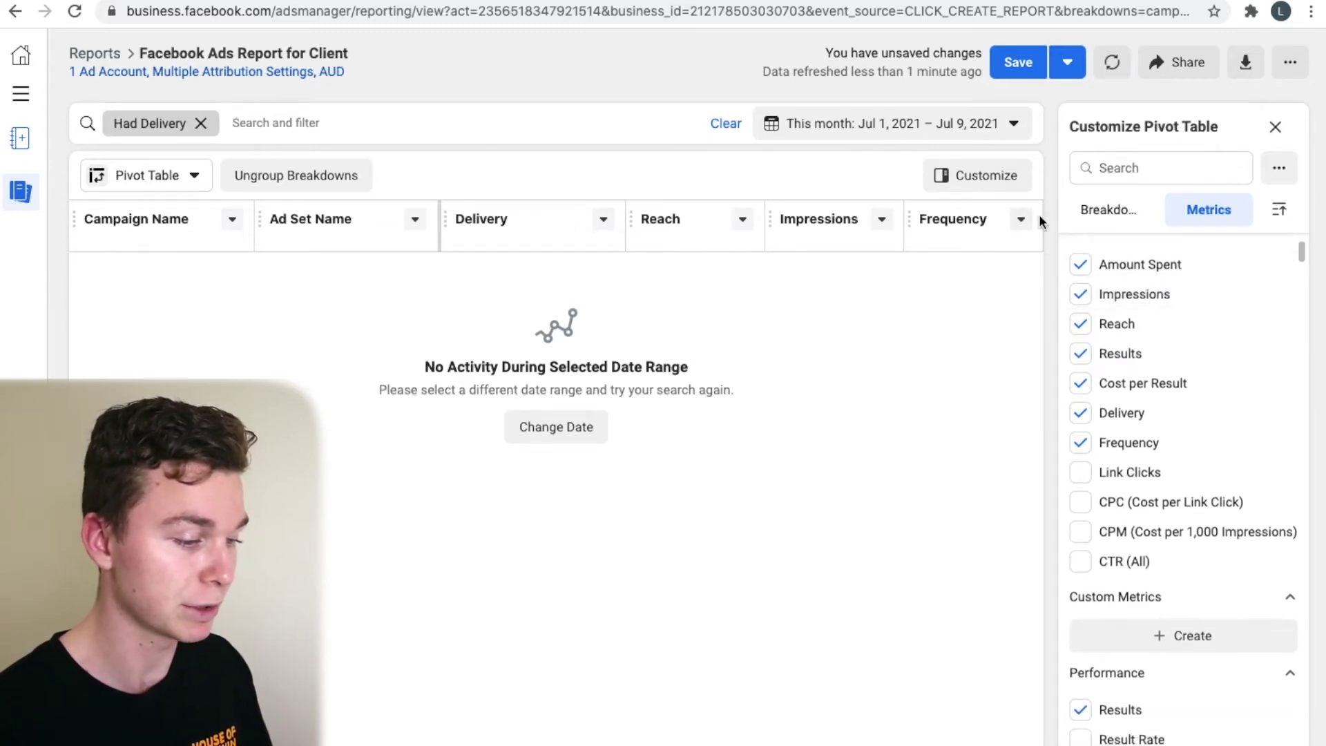
{"action": "scroll", "coordinate": [1118, 346], "scroll_direction": "down", "scroll_amount": 3}
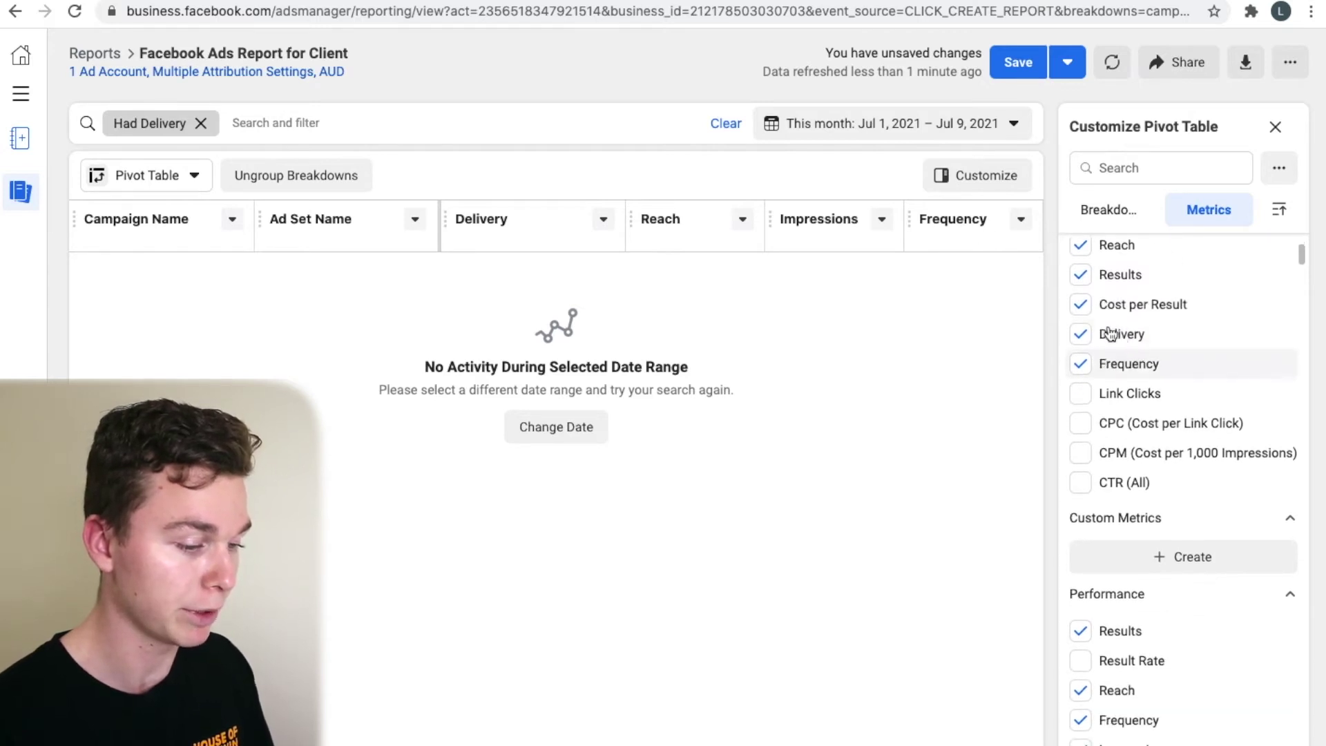
{"action": "scroll", "coordinate": [1231, 426], "scroll_direction": "down", "scroll_amount": 3}
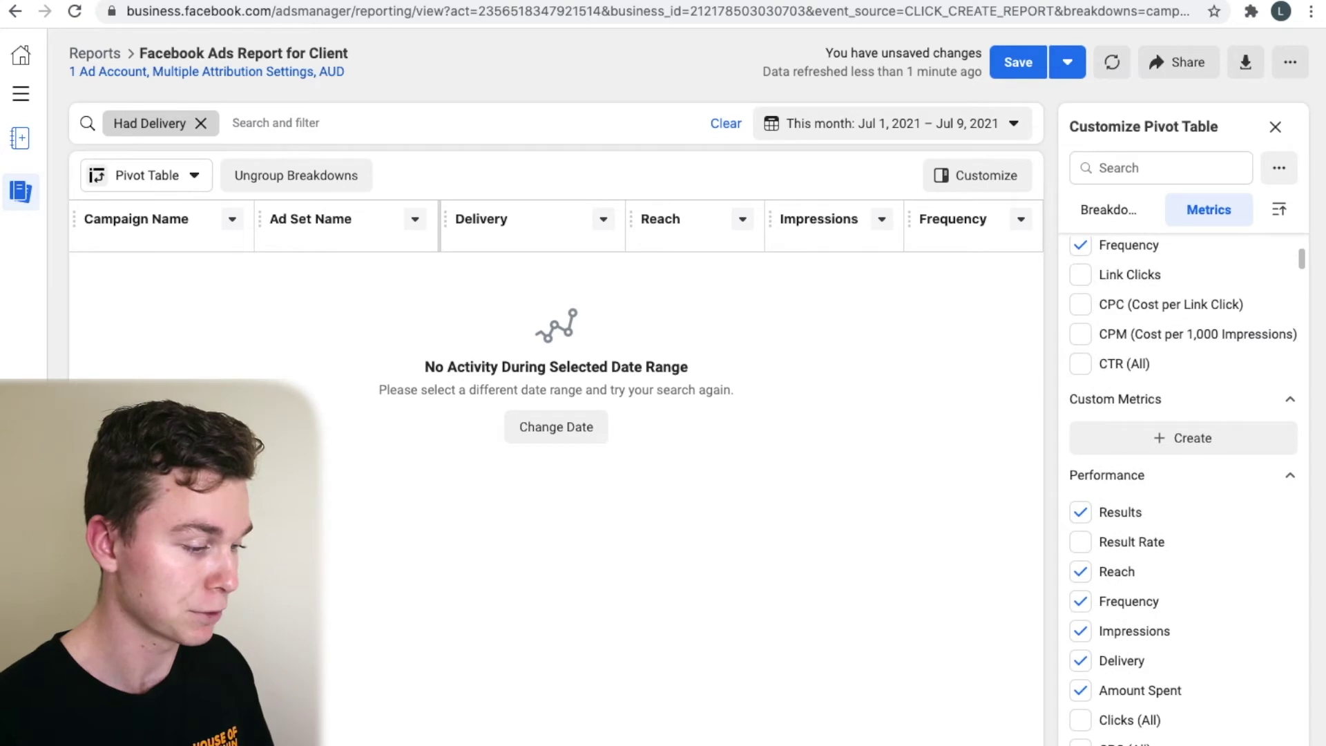
{"action": "scroll", "coordinate": [929, 734], "scroll_direction": "right", "scroll_amount": 10}
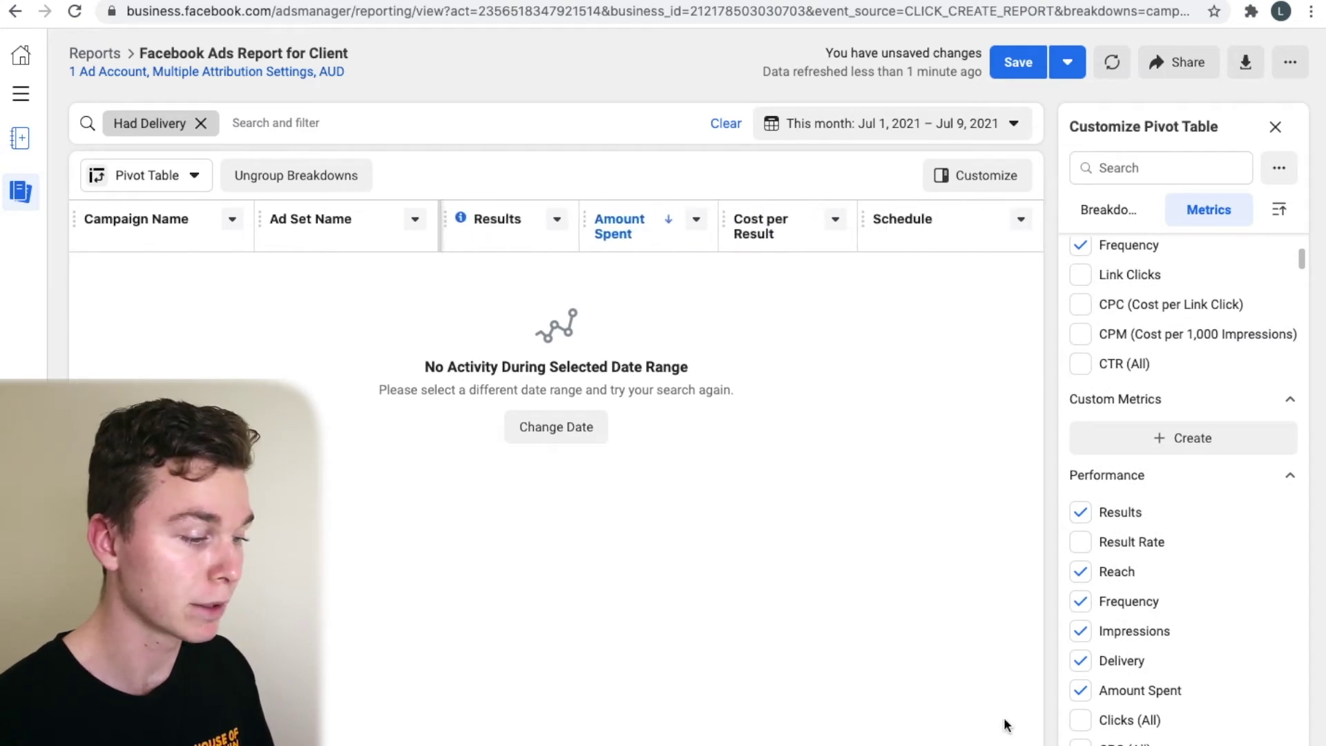
{"action": "scroll", "coordinate": [1004, 724], "scroll_direction": "left", "scroll_amount": 10}
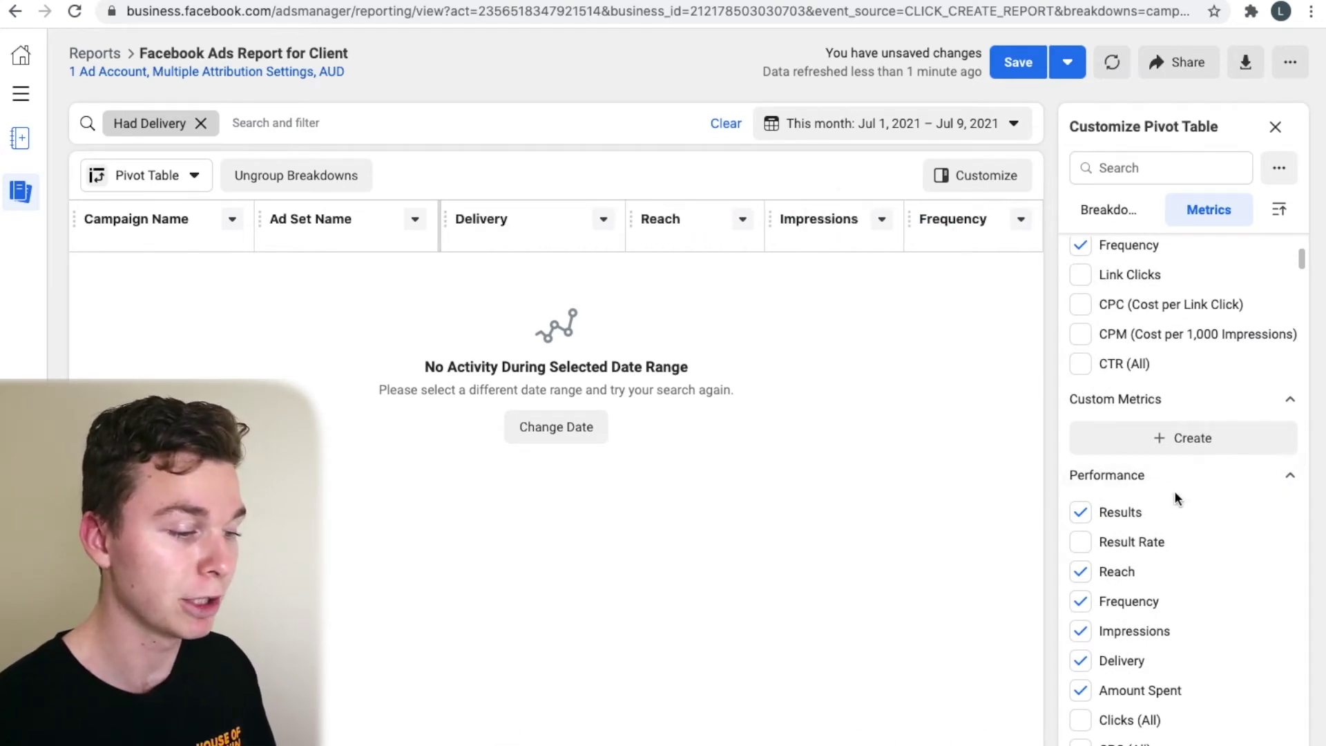
{"action": "scroll", "coordinate": [1187, 476], "scroll_direction": "up", "scroll_amount": 7}
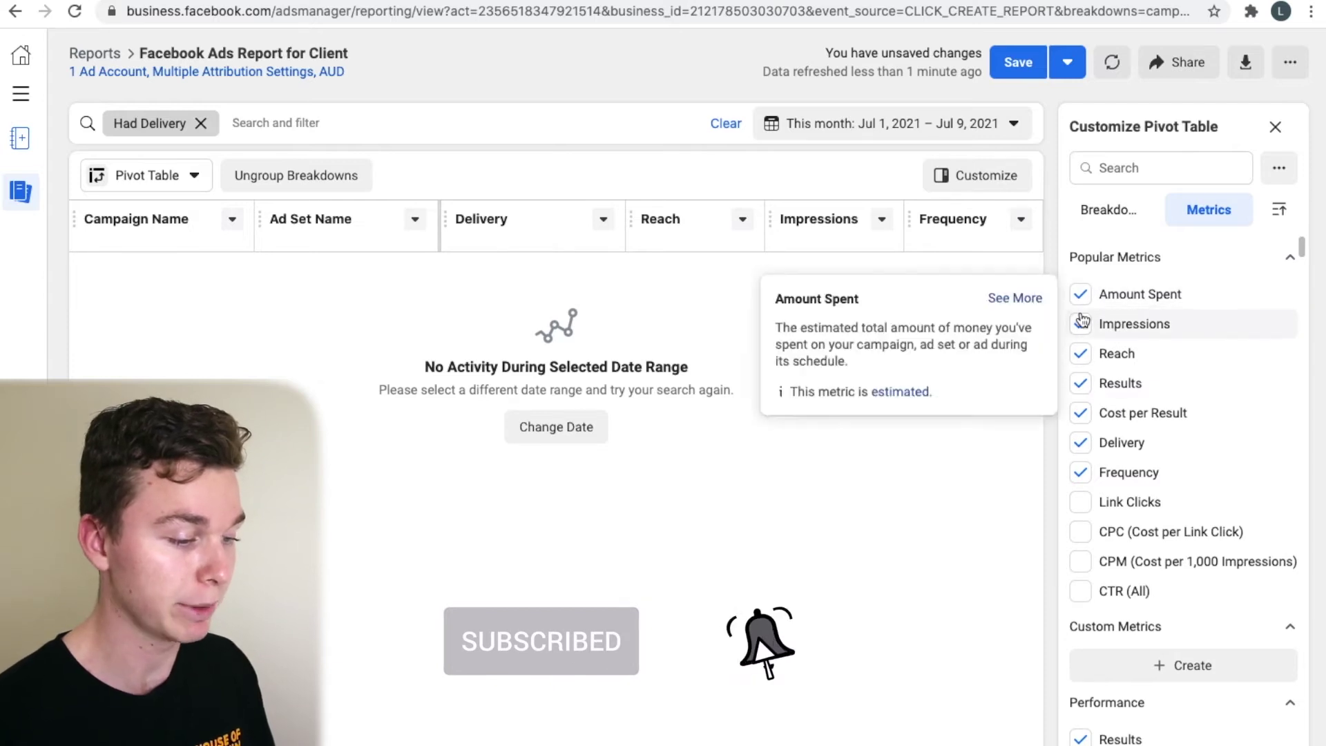
{"action": "left_click", "coordinate": [1082, 328]}
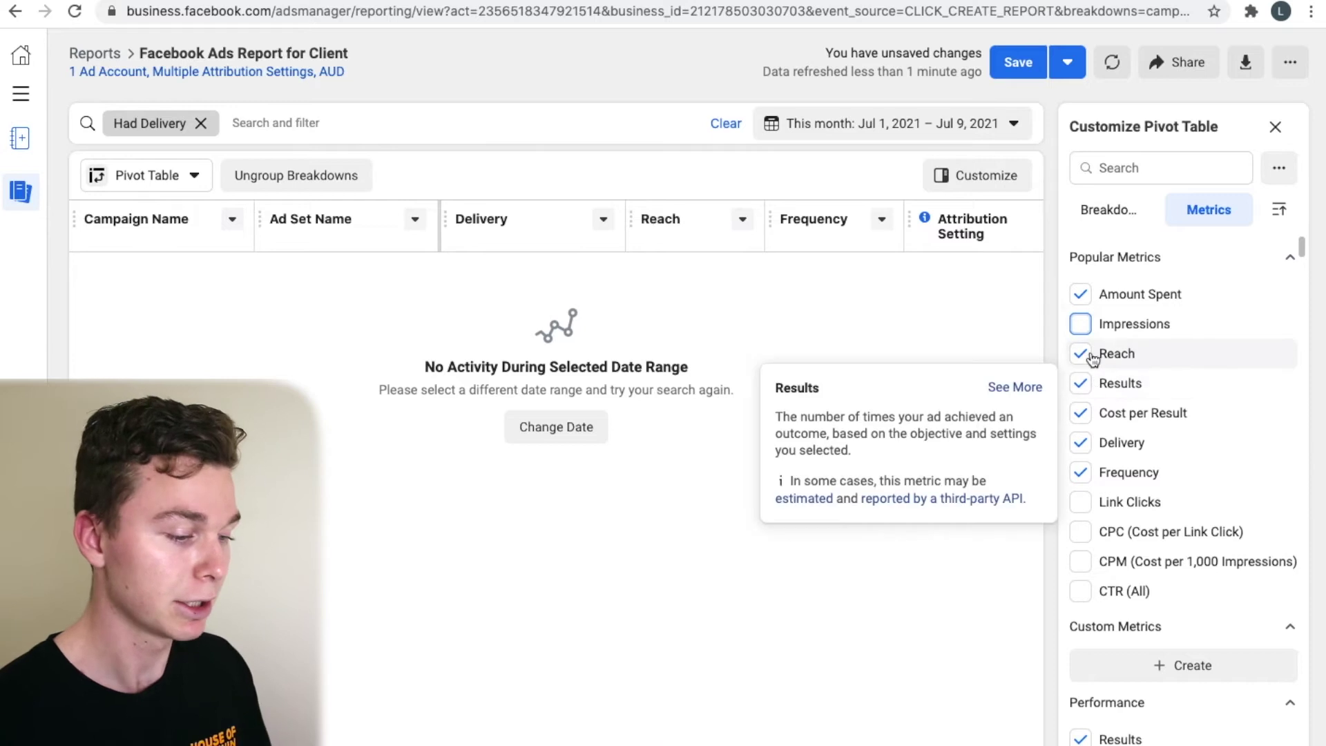
{"action": "mouse_move", "coordinate": [1075, 389]}
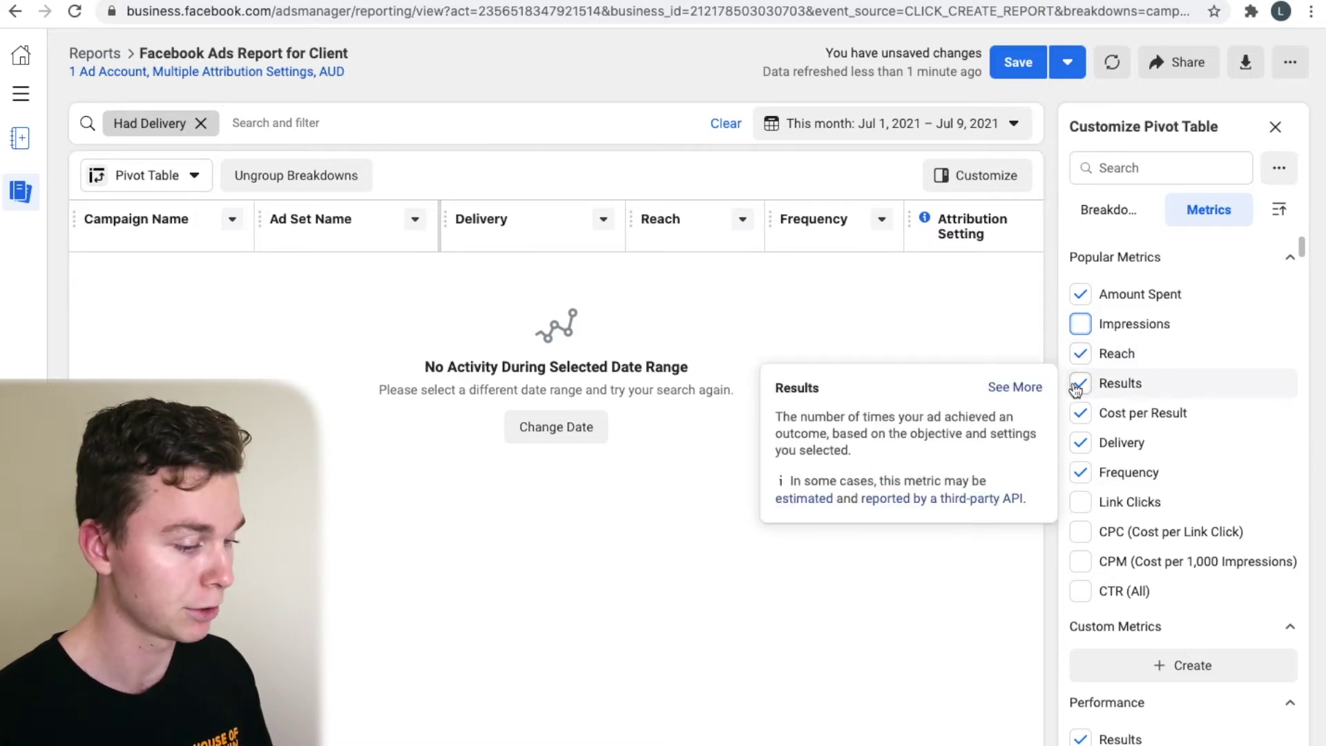
{"action": "left_click", "coordinate": [1080, 442]}
{"action": "left_click", "coordinate": [1081, 476]}
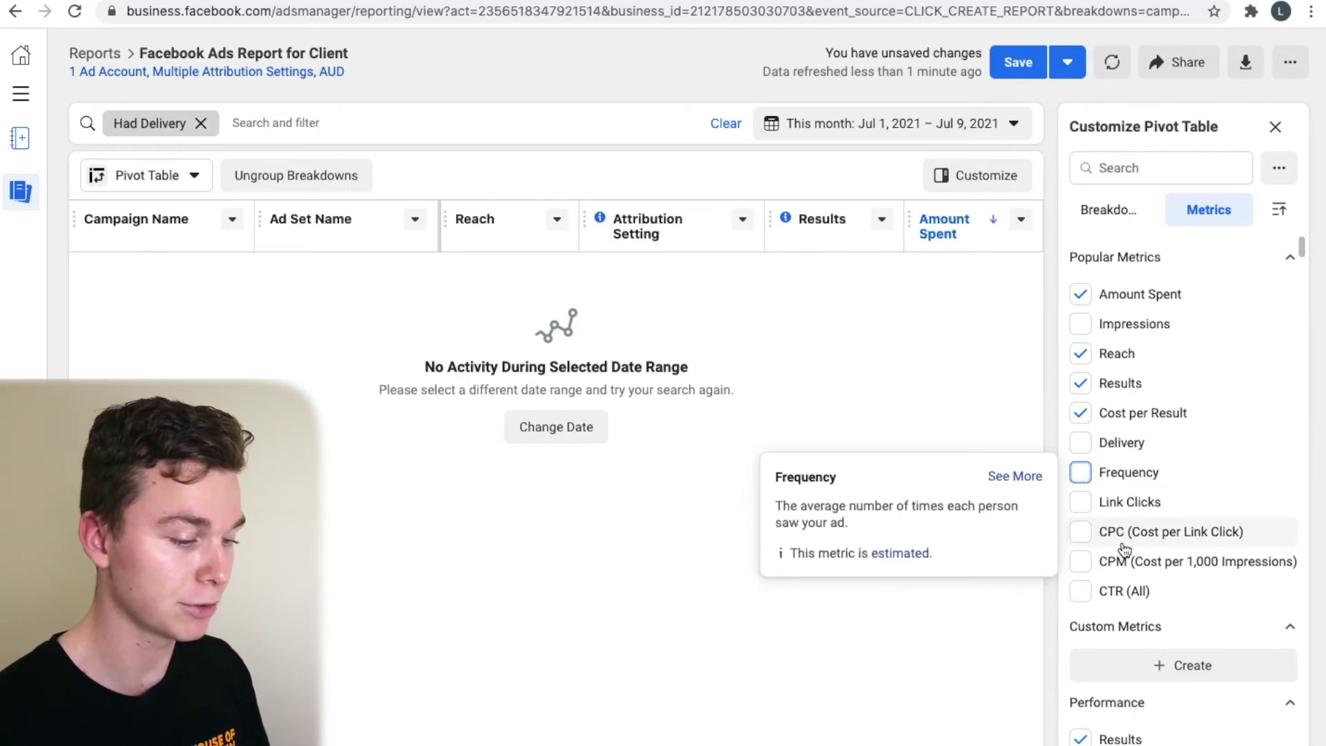
Remove the Attribution Setting and Cost per Result metrics.
{"action": "scroll", "coordinate": [1173, 428], "scroll_direction": "down", "scroll_amount": 1}
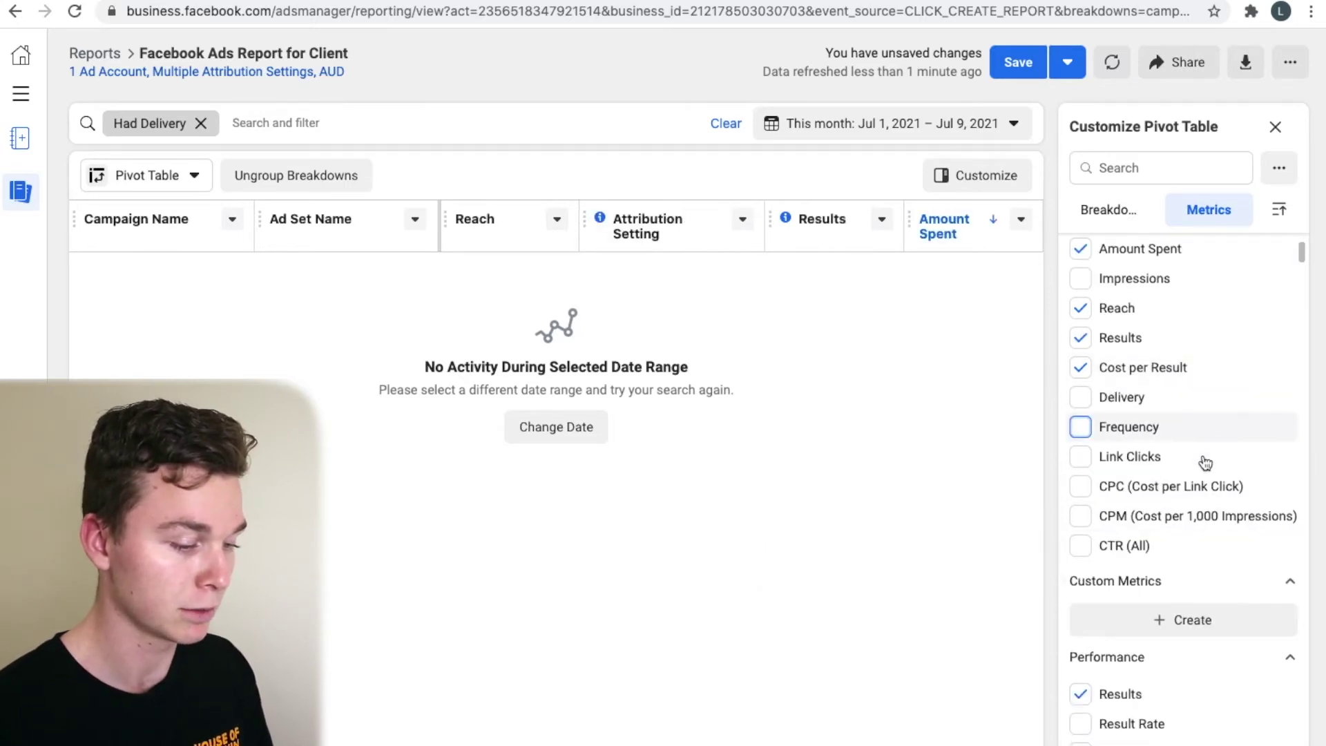
{"action": "scroll", "coordinate": [1156, 426], "scroll_direction": "down", "scroll_amount": 1}
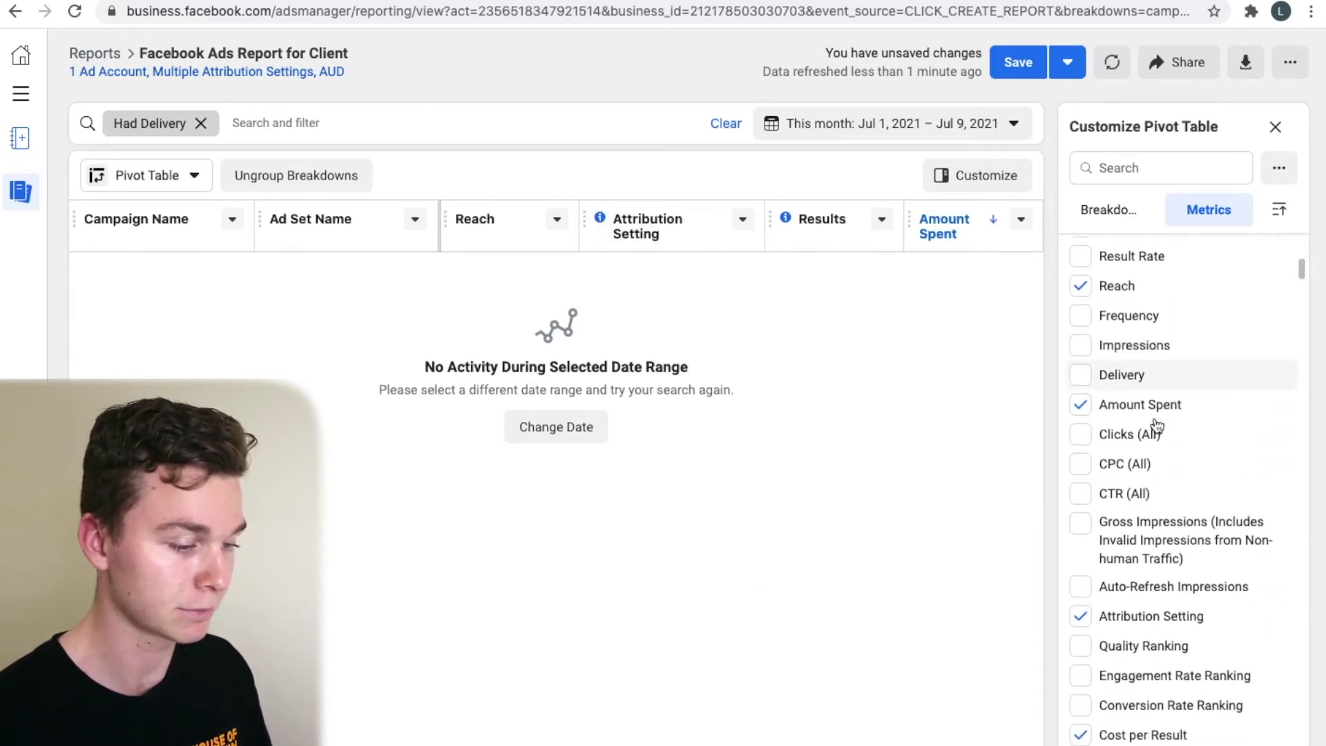
{"action": "scroll", "coordinate": [1153, 429], "scroll_direction": "down", "scroll_amount": 3}
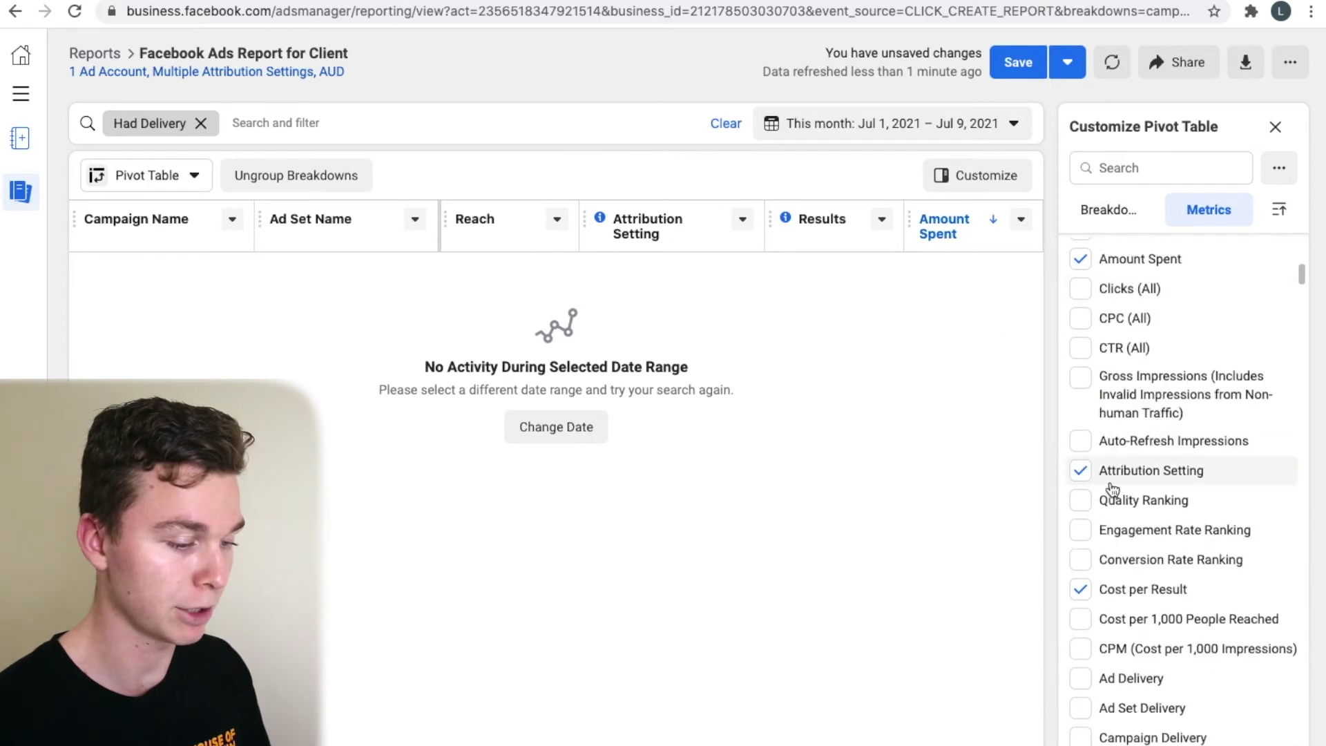
{"action": "left_click", "coordinate": [1080, 591]}
{"action": "scroll", "coordinate": [1163, 542], "scroll_direction": "down", "scroll_amount": 4}
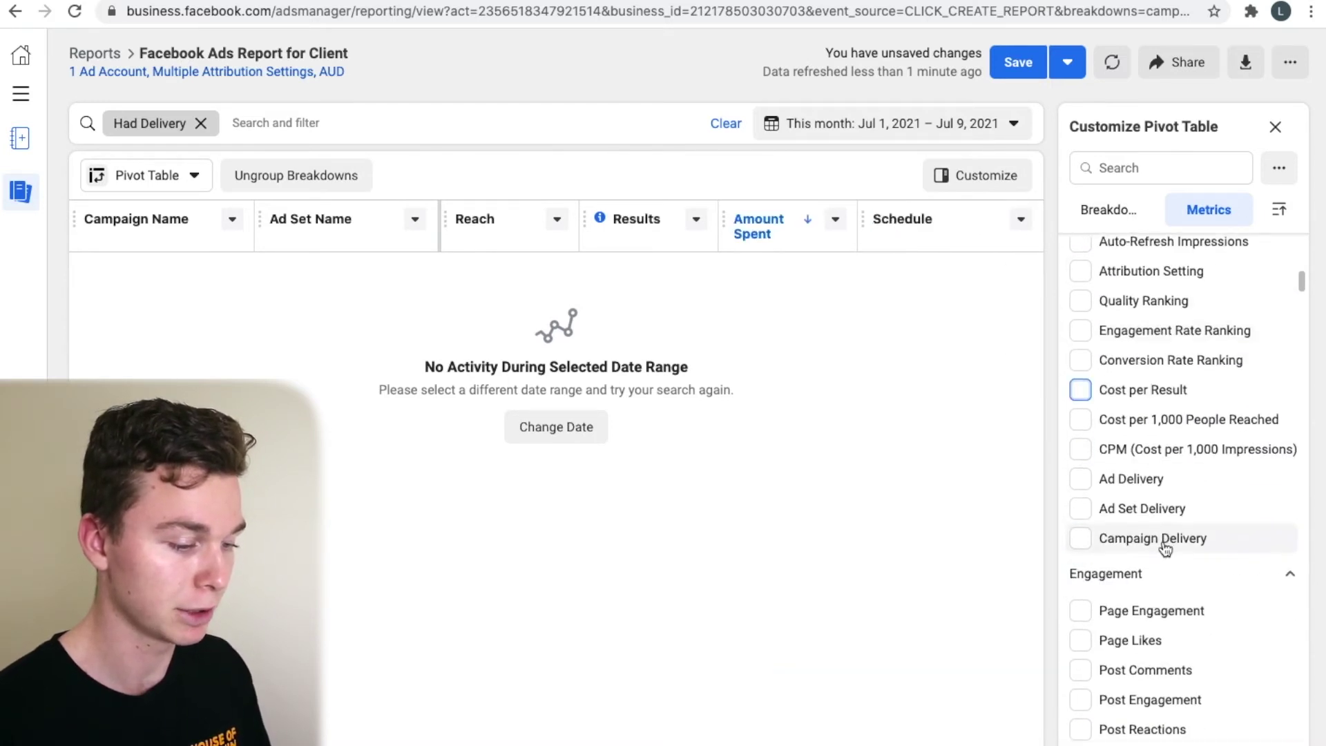
{"action": "scroll", "coordinate": [1165, 548], "scroll_direction": "down", "scroll_amount": 6}
{"action": "scroll", "coordinate": [1256, 438], "scroll_direction": "down", "scroll_amount": 15}
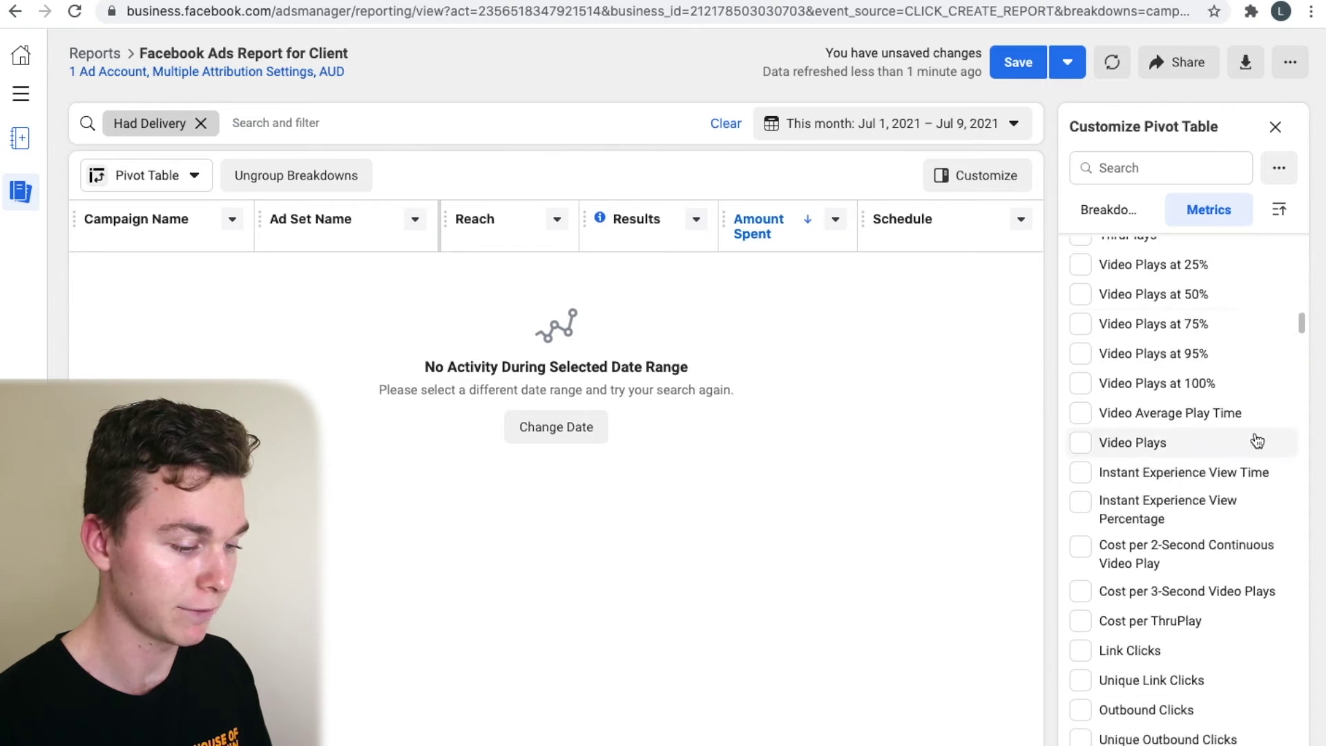
{"action": "scroll", "coordinate": [1257, 440], "scroll_direction": "down", "scroll_amount": 10}
Search the metrics for 'schedule', uncheck Schedule, and clear the search.
{"action": "left_click", "coordinate": [1160, 167]}
{"action": "type", "text": "sc"}
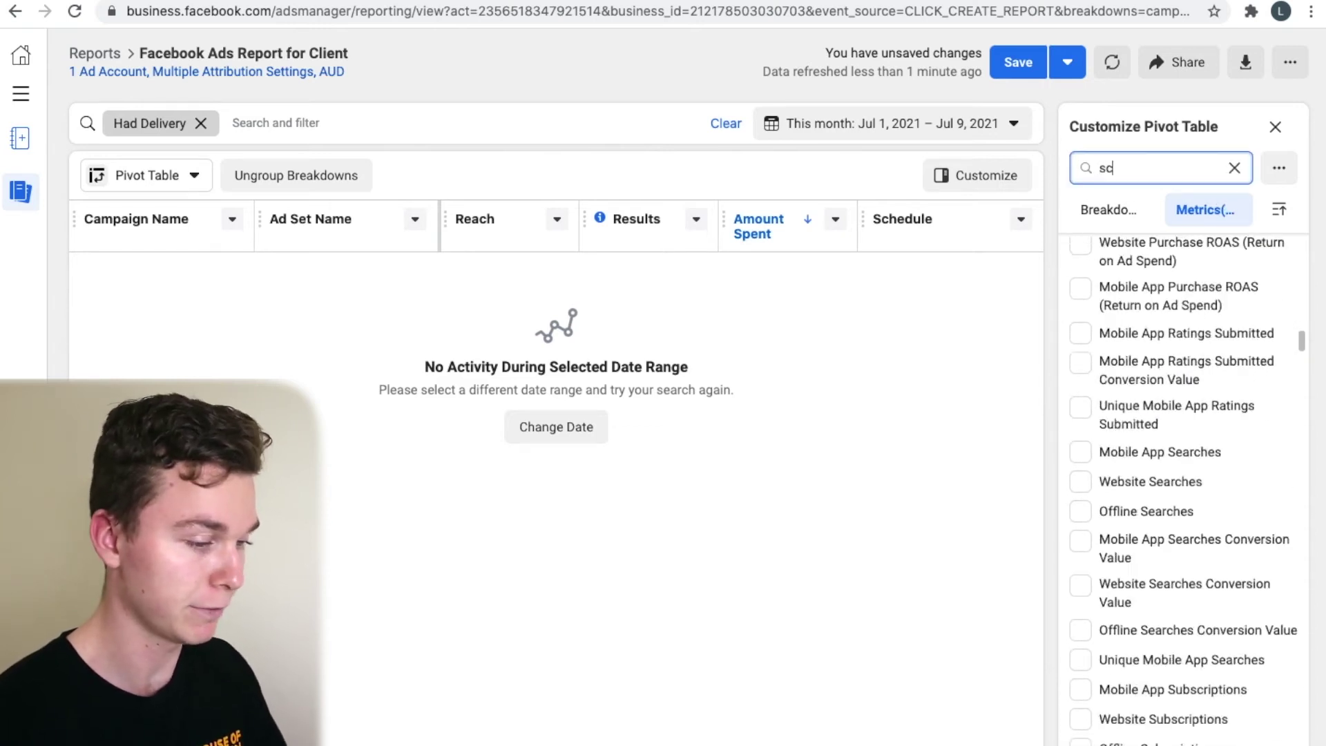
{"action": "type", "text": "ge"}
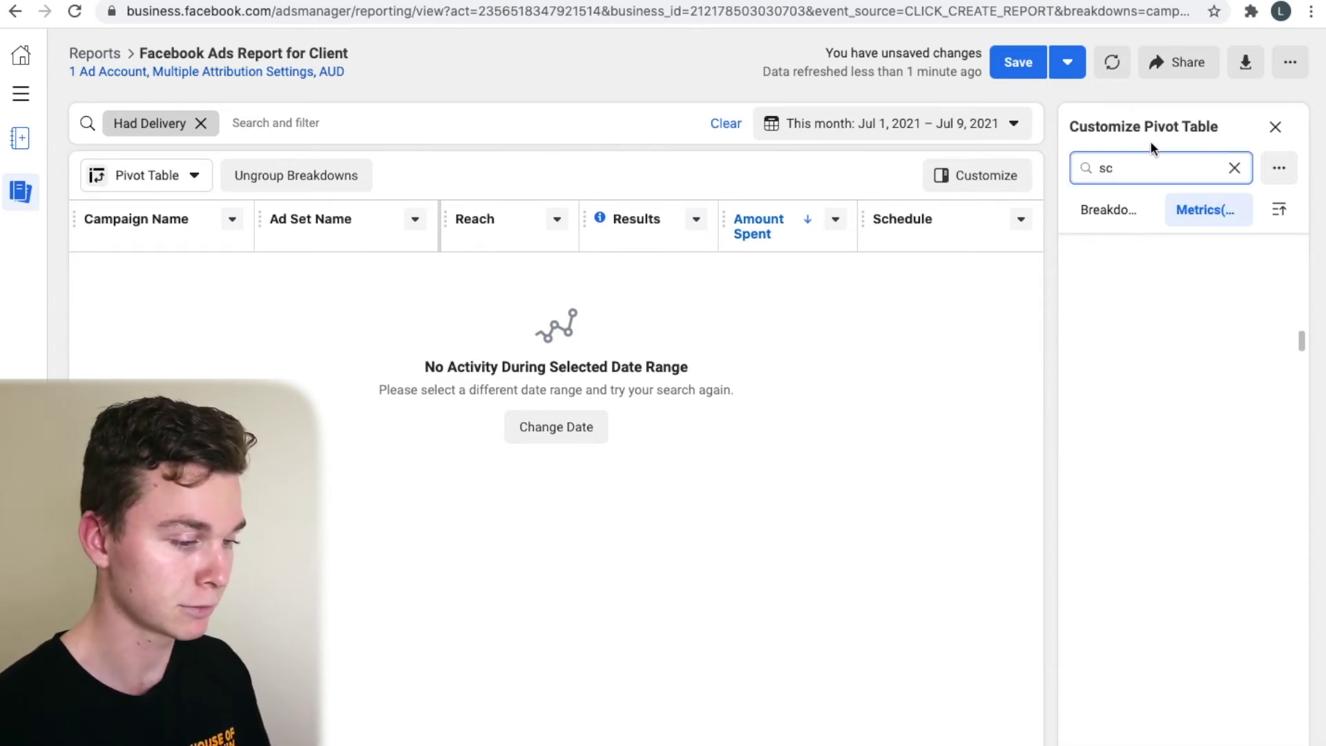
{"action": "key", "text": "BackSpace"}
{"action": "key", "text": "BackSpace"}
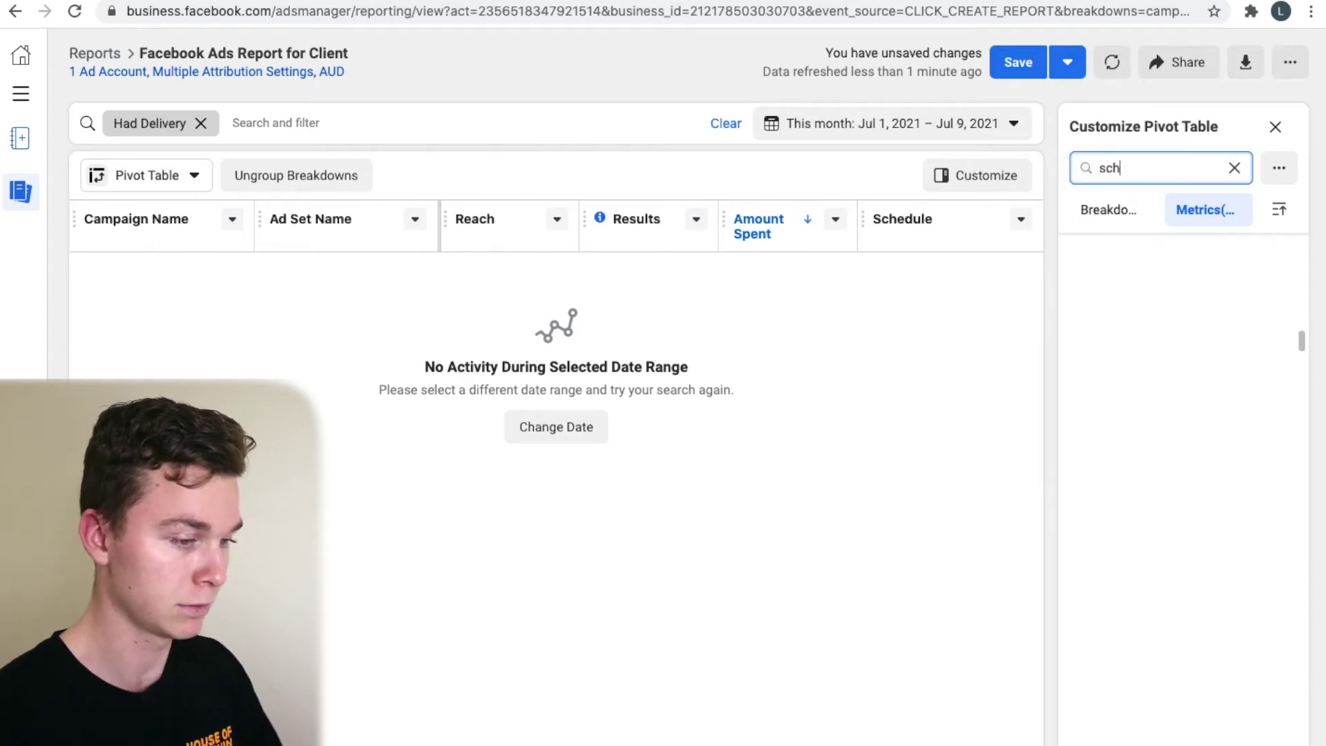
{"action": "type", "text": "hedule"}
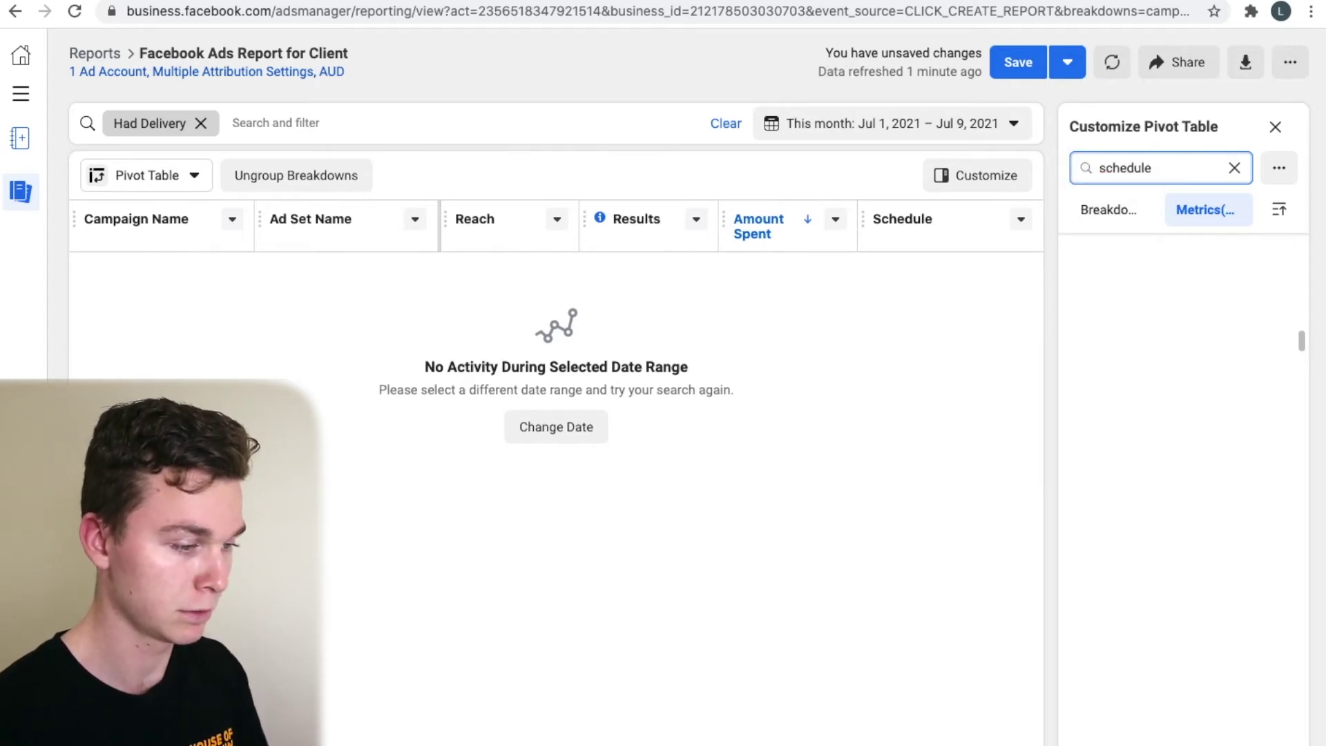
{"action": "left_click", "coordinate": [1119, 207]}
{"action": "left_click", "coordinate": [1198, 210]}
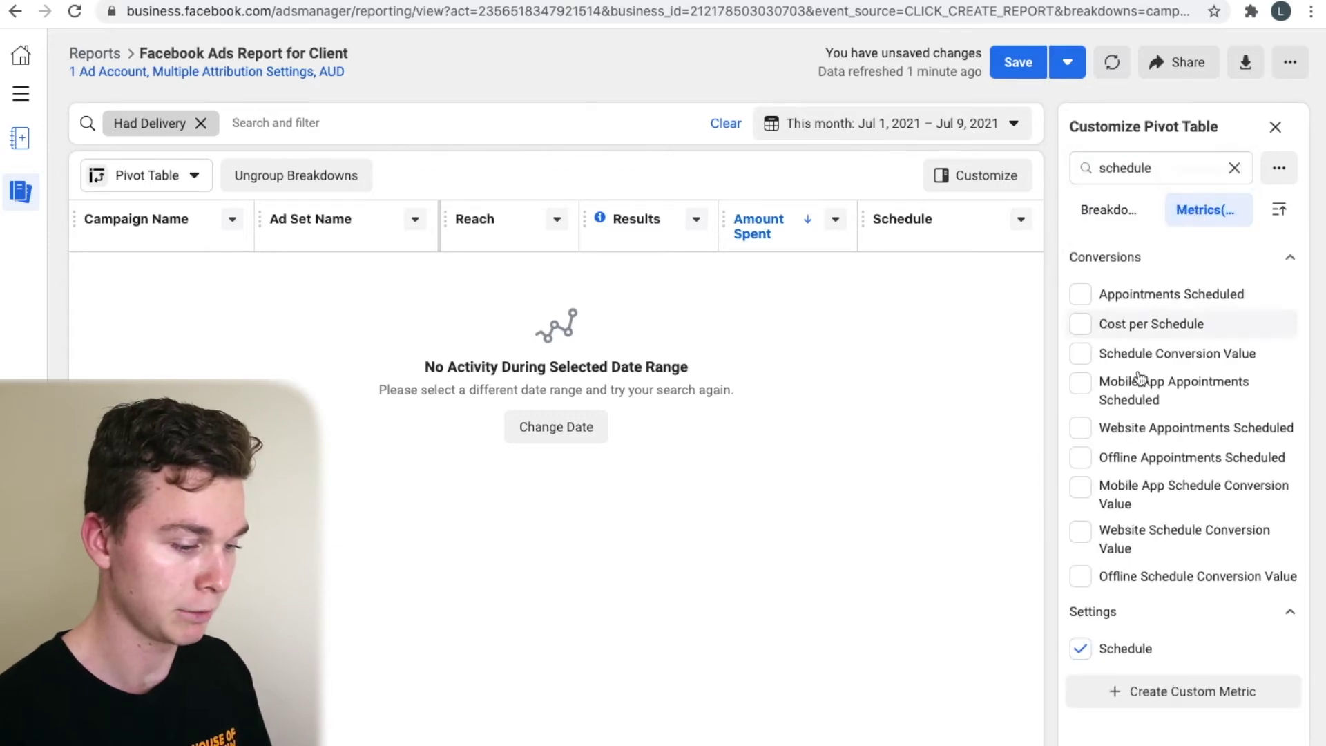
{"action": "left_click", "coordinate": [1080, 648]}
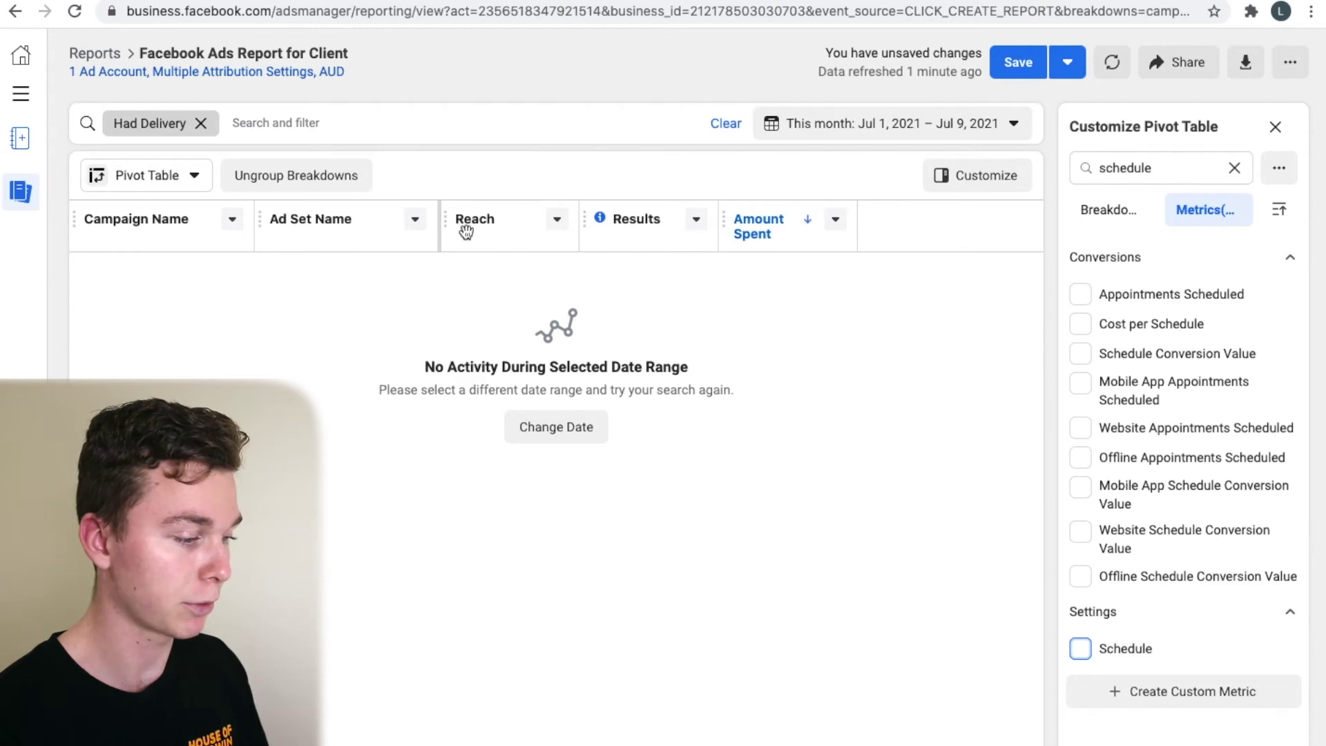
{"action": "left_click", "coordinate": [1136, 226]}
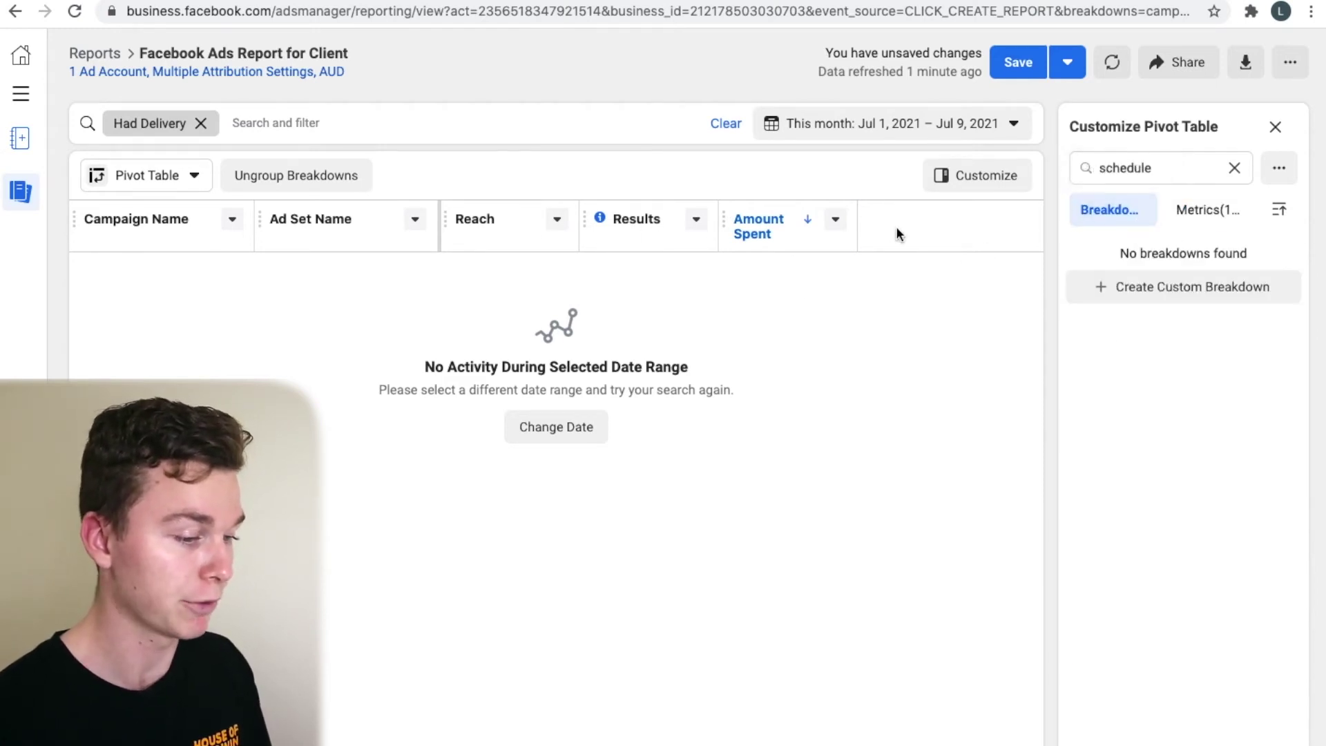
{"action": "left_click", "coordinate": [1233, 172]}
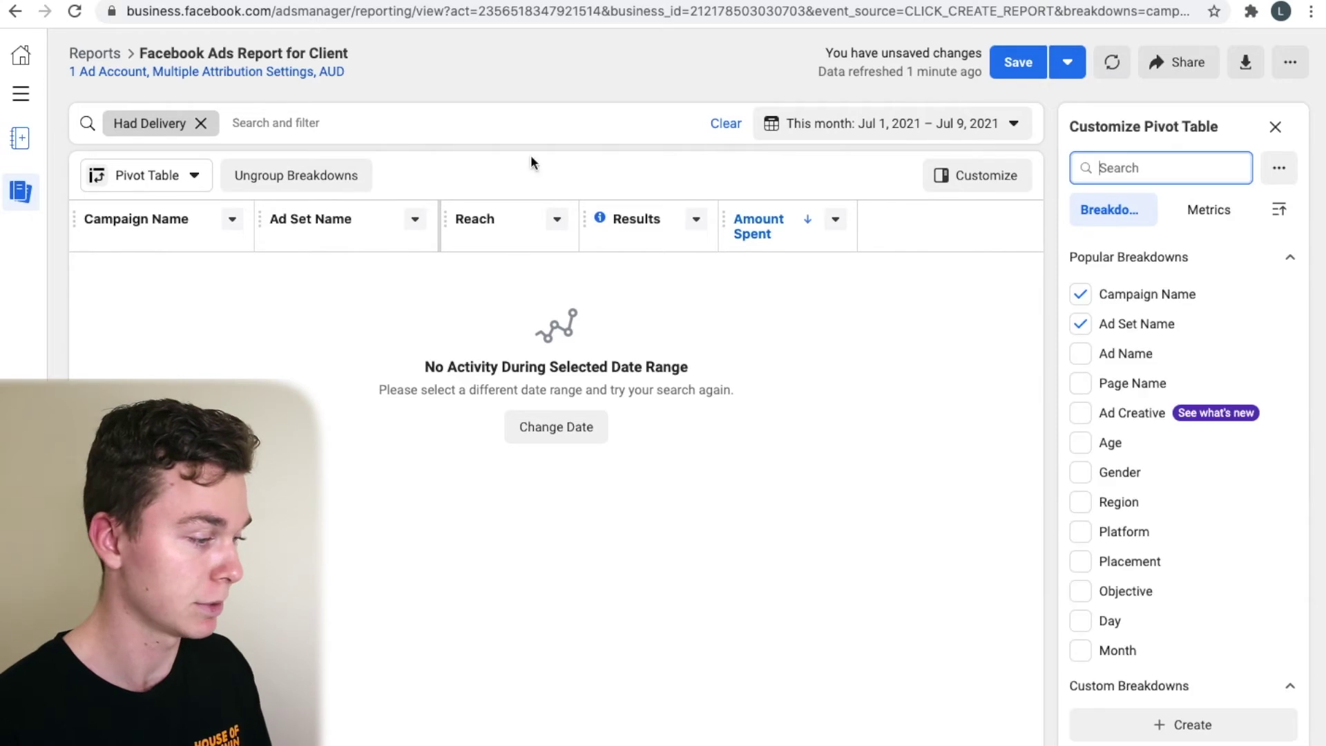
Set the report to Last month (Jun 1 – Jun 30, 2021) and remove the Had Delivery filter.
{"action": "left_click", "coordinate": [253, 121]}
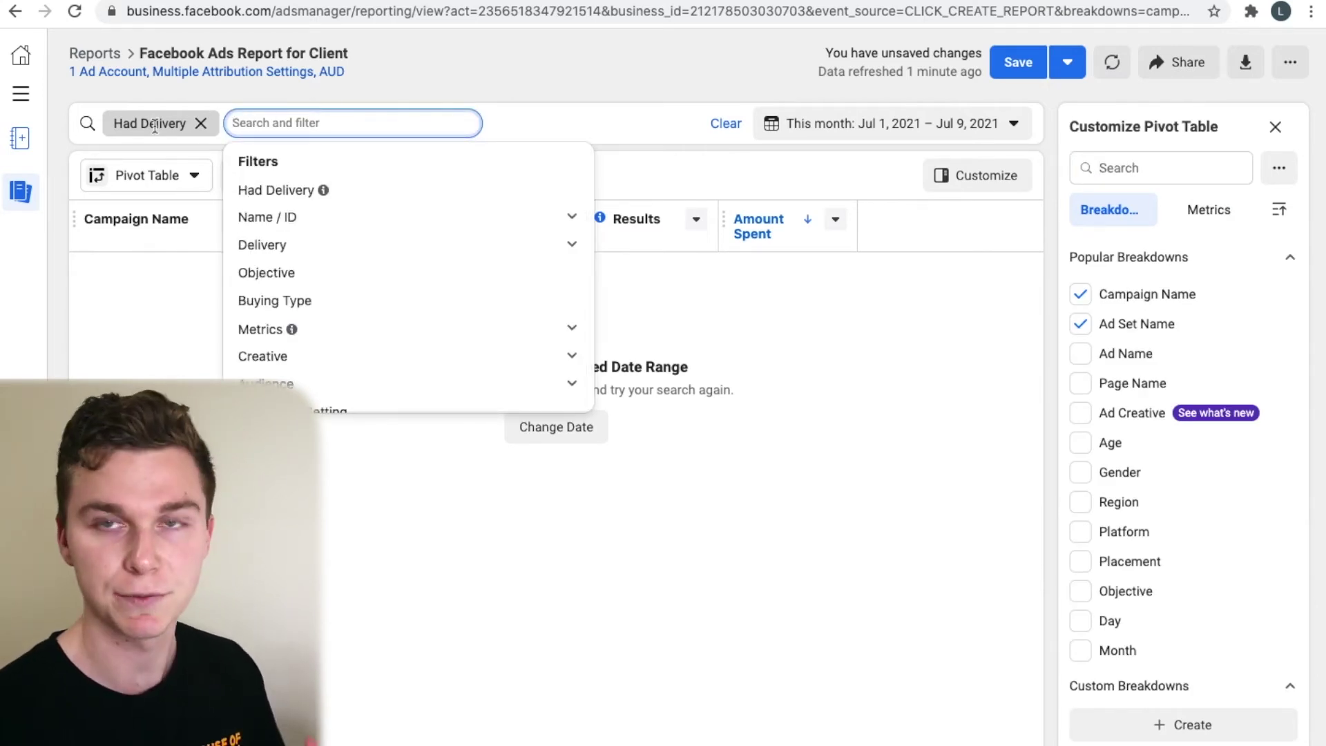
{"action": "left_click", "coordinate": [916, 125]}
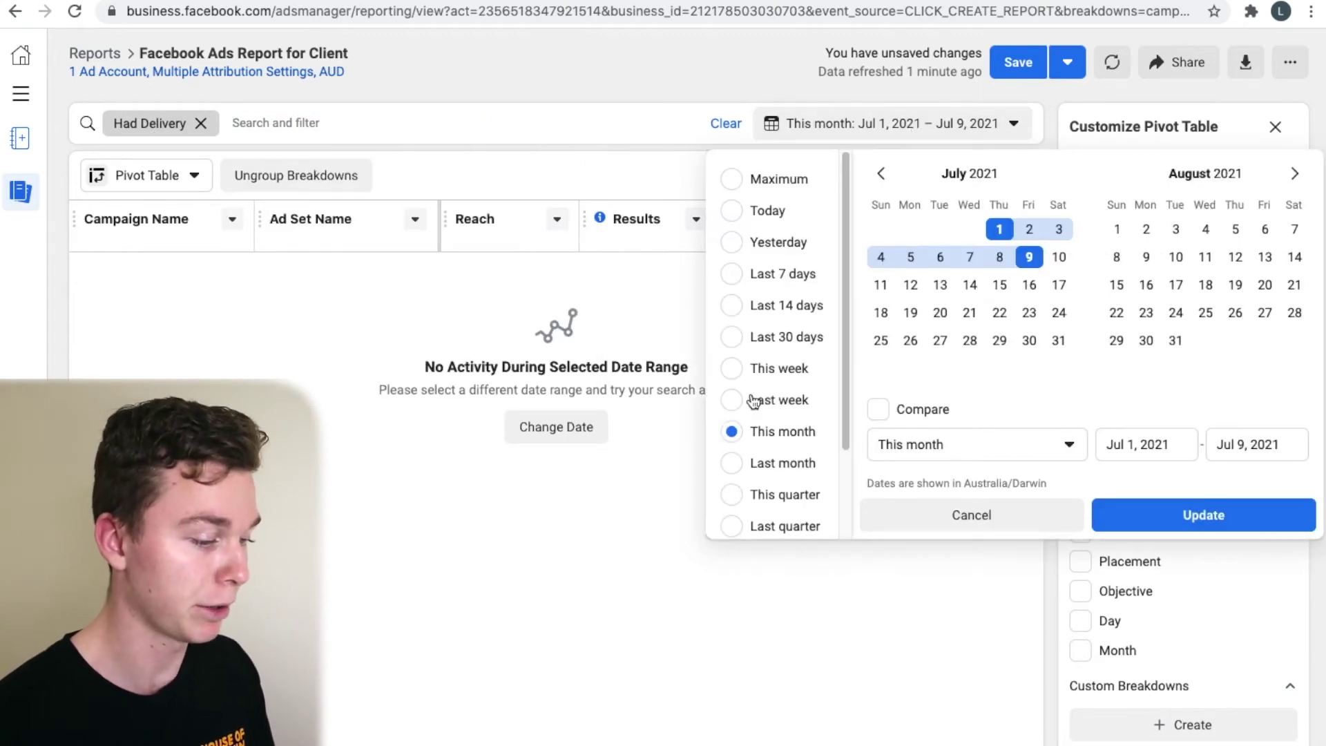
{"action": "left_click", "coordinate": [730, 464]}
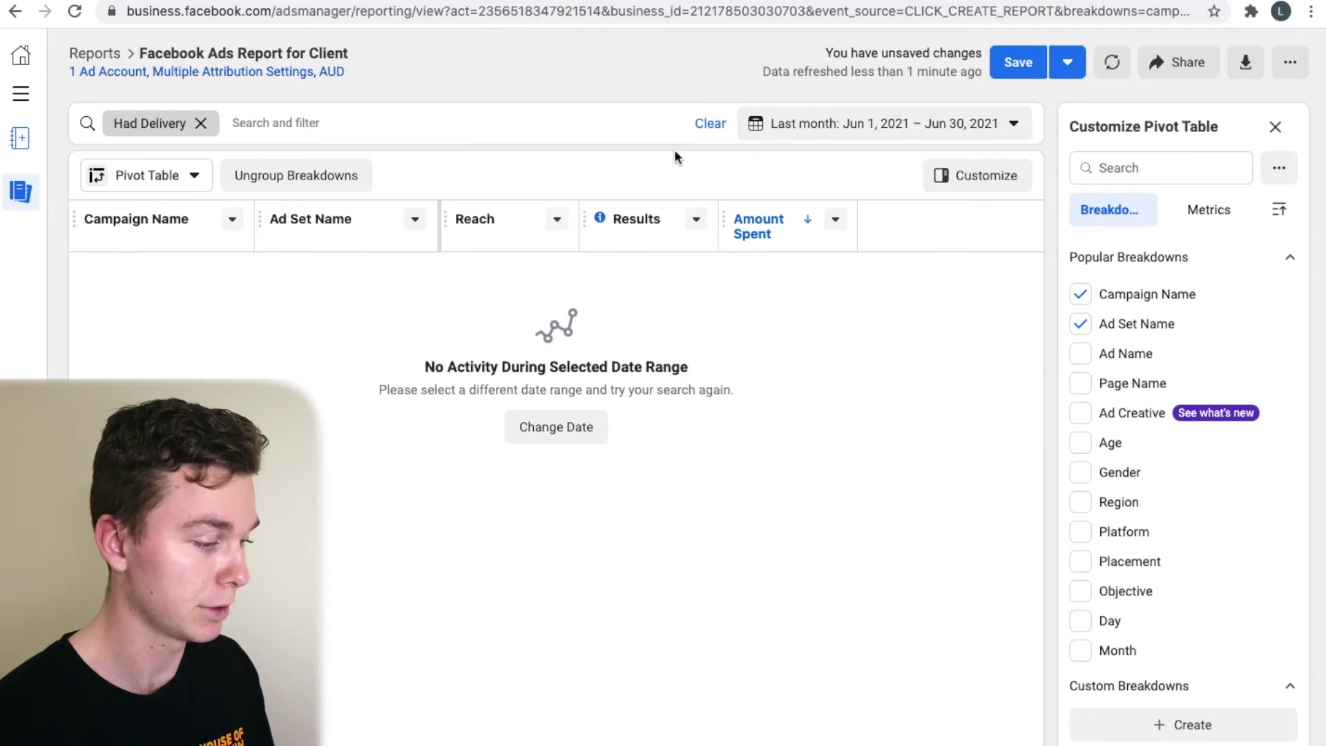
{"action": "left_click", "coordinate": [199, 124]}
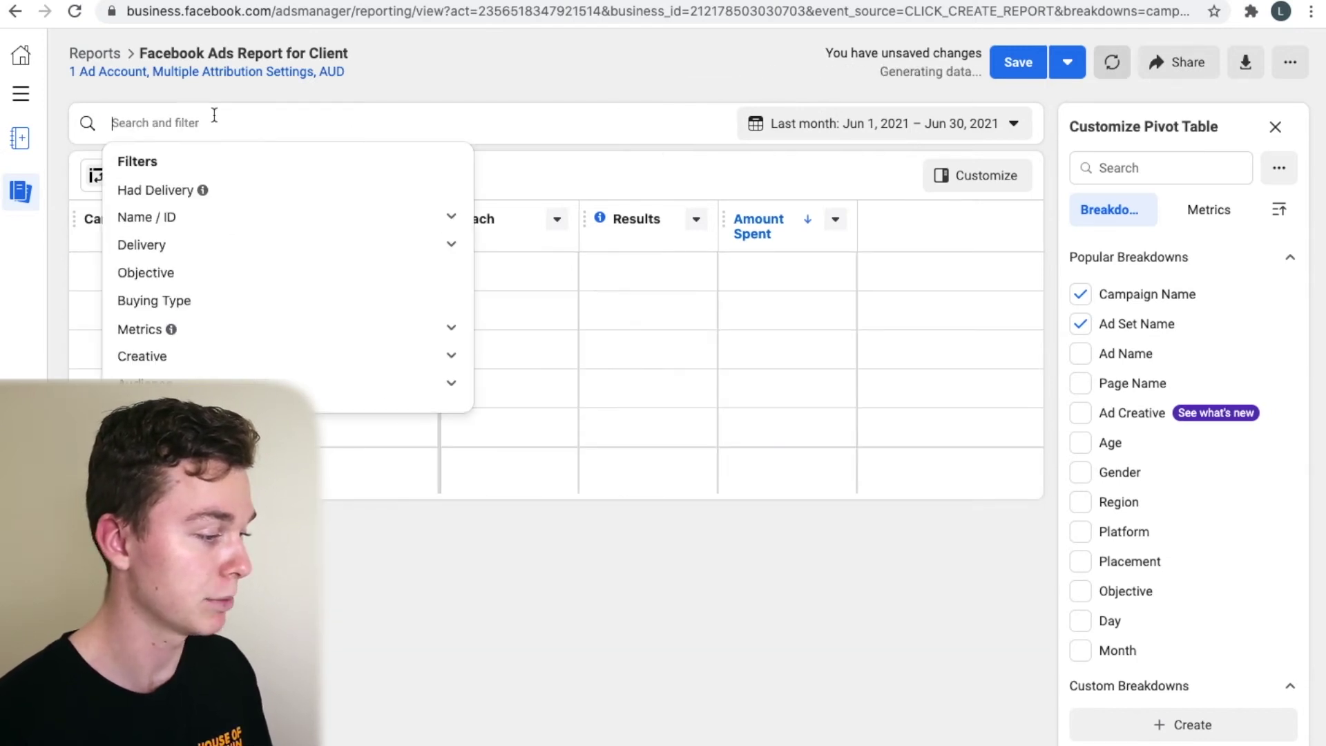
{"action": "left_click", "coordinate": [560, 100]}
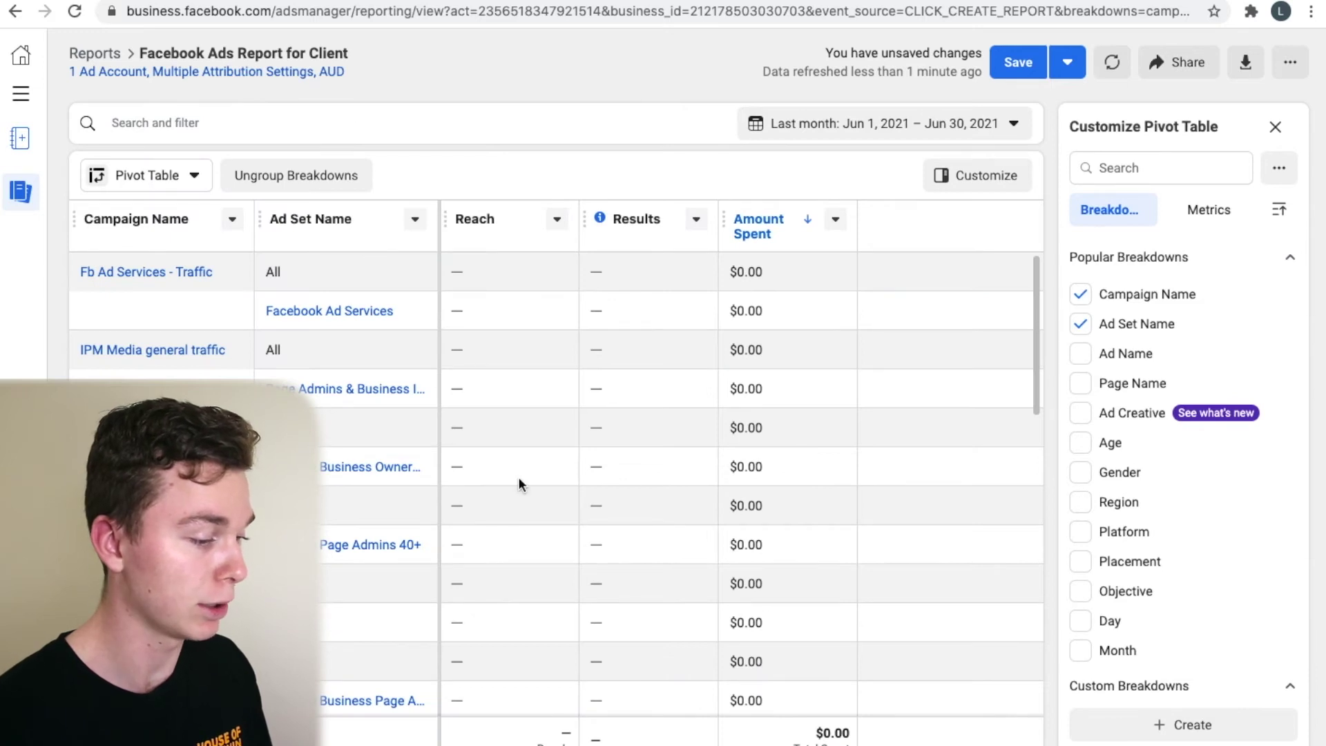
{"action": "scroll", "coordinate": [518, 476], "scroll_direction": "down", "scroll_amount": 2}
{"action": "scroll", "coordinate": [518, 477], "scroll_direction": "up", "scroll_amount": 2}
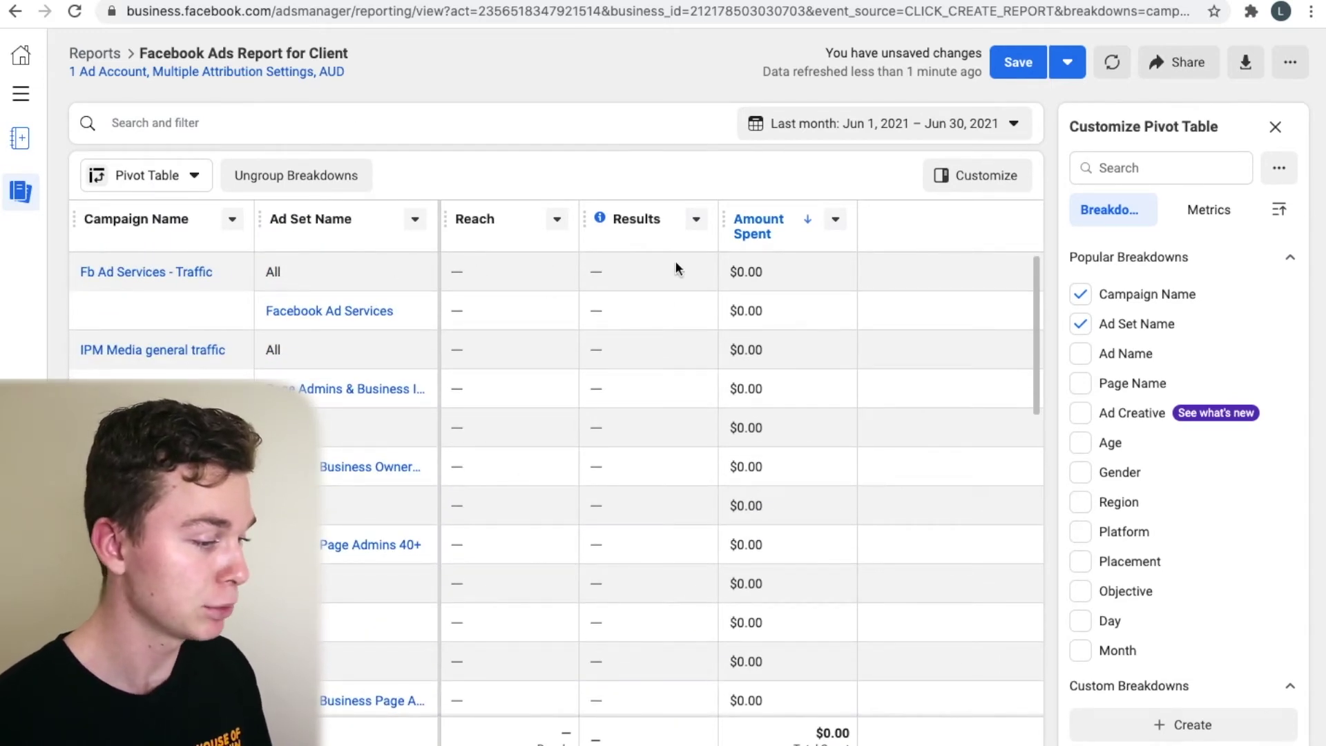
{"action": "left_click", "coordinate": [898, 124]}
Return to the Maximum date range and filter to campaign names containing 'Lead'.
{"action": "left_click", "coordinate": [790, 191]}
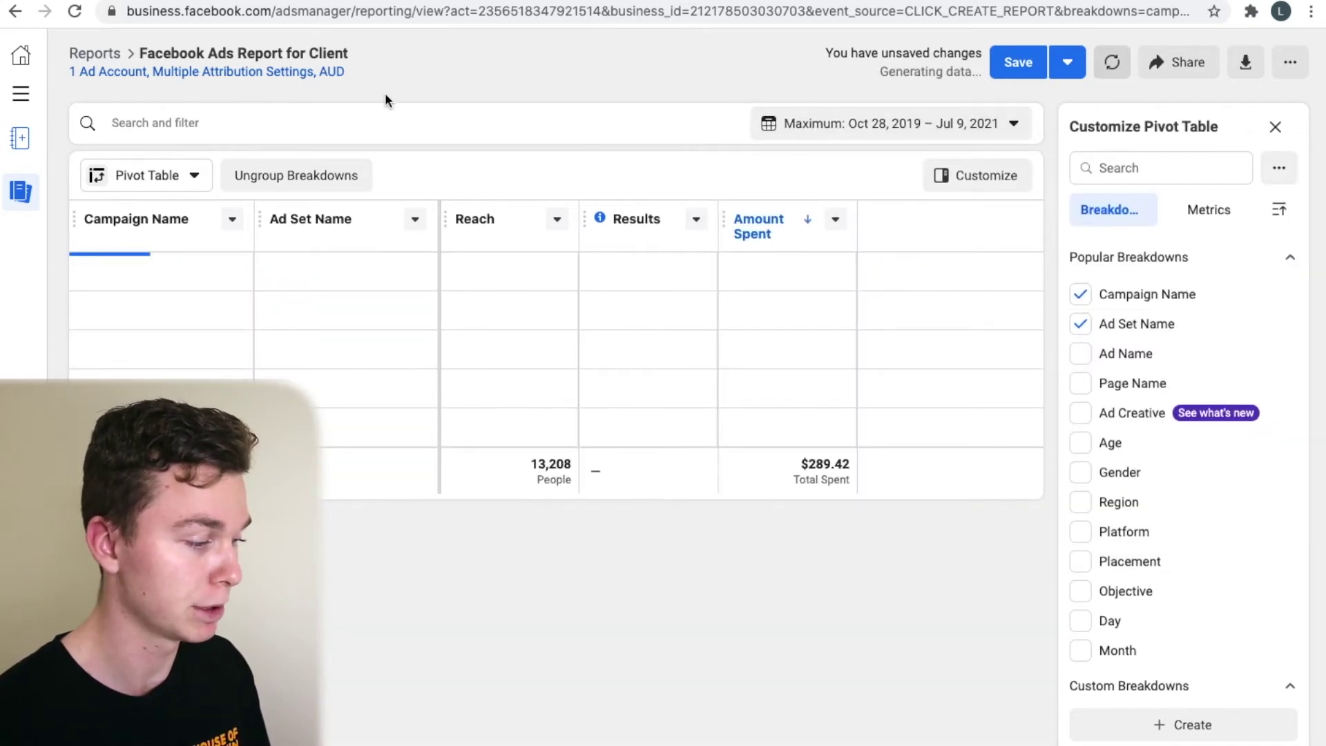
{"action": "left_click", "coordinate": [259, 110]}
{"action": "left_click", "coordinate": [566, 71]}
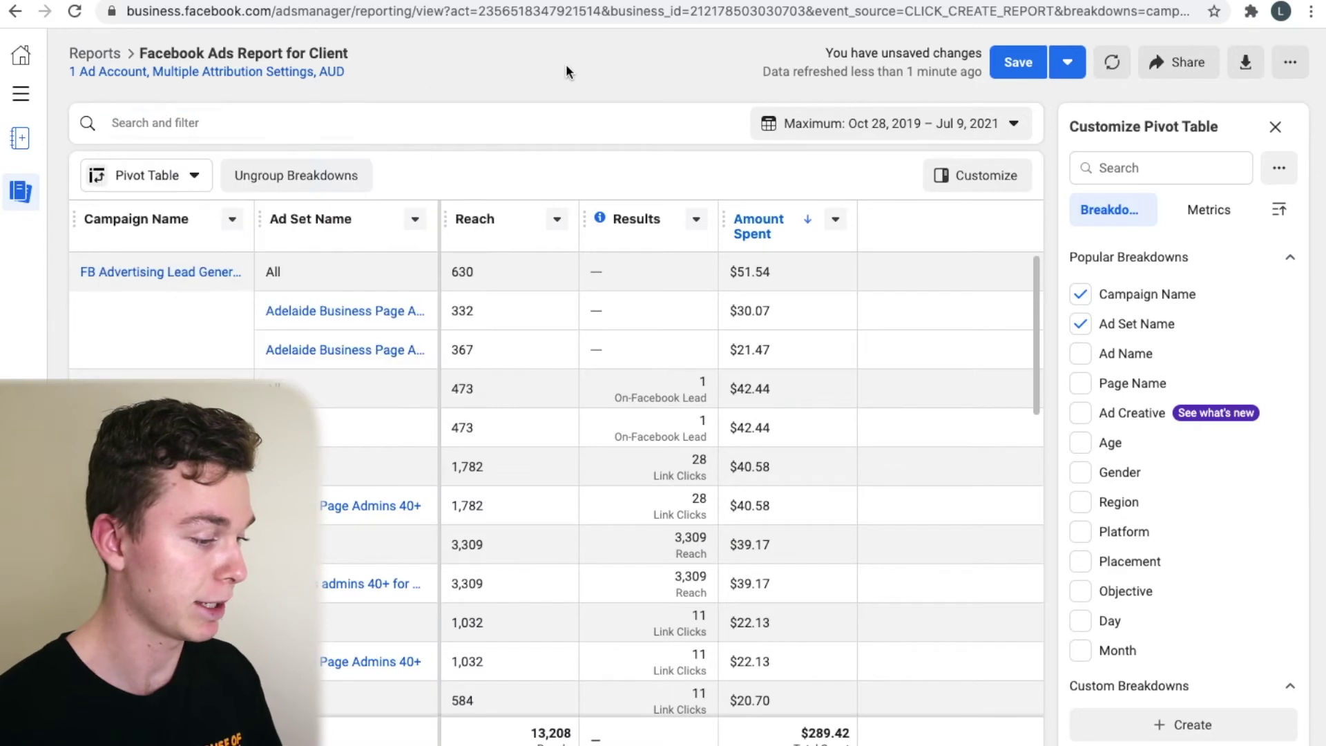
{"action": "left_click", "coordinate": [318, 130]}
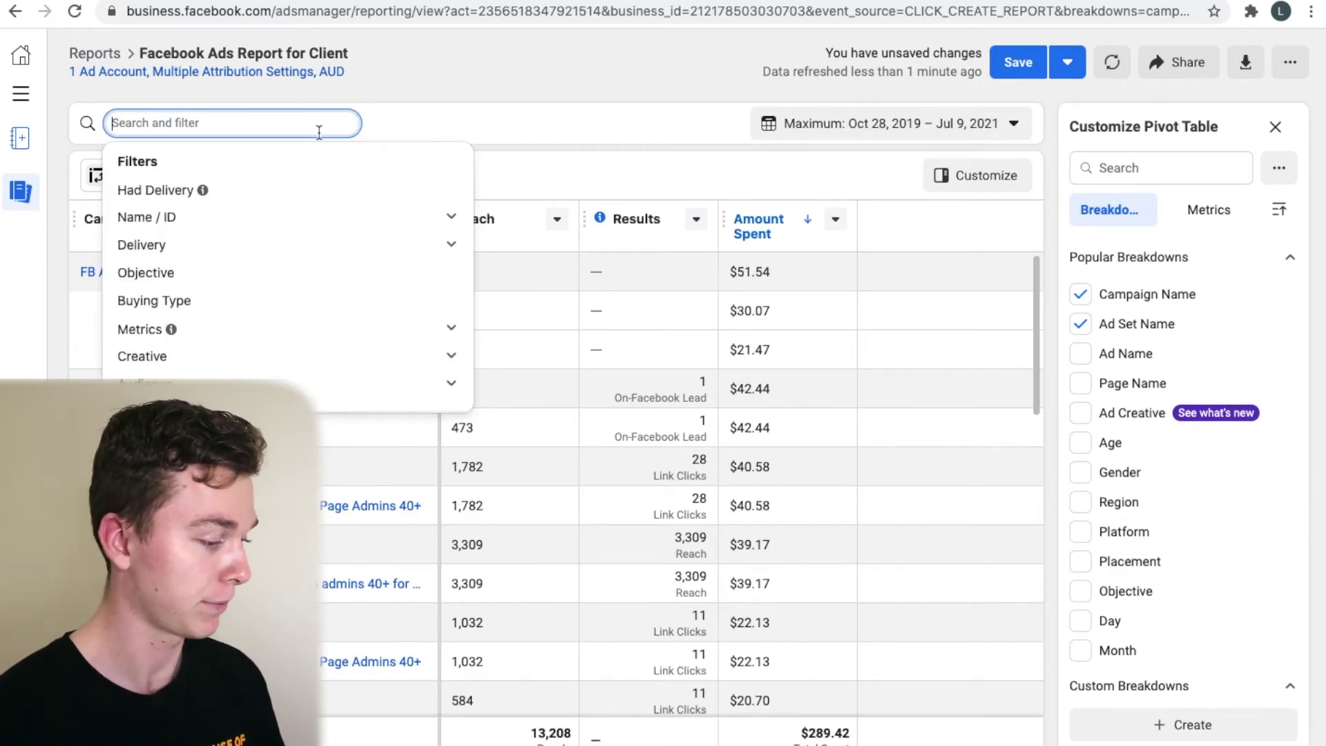
{"action": "type", "text": "e"}
{"action": "key", "text": "BackSpace"}
{"action": "type", "text": "Lead"}
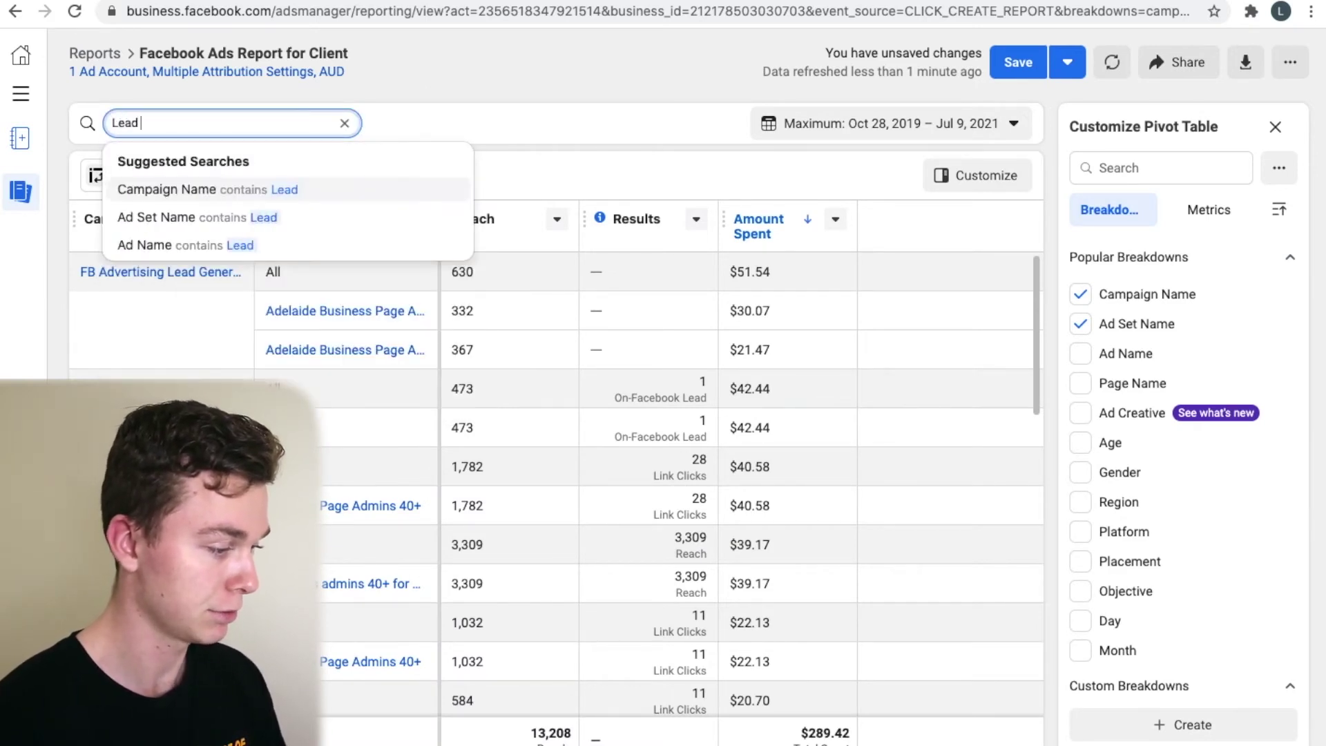
{"action": "left_click", "coordinate": [313, 189]}
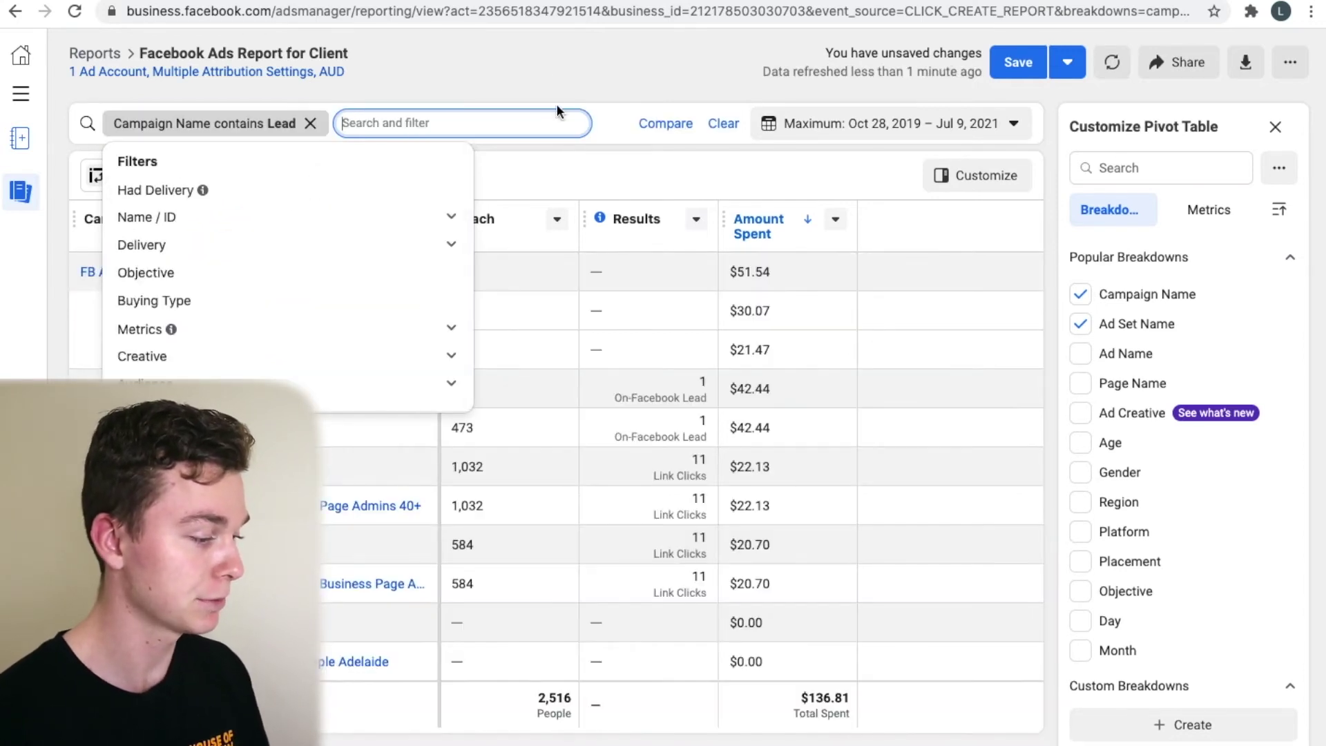
{"action": "left_click", "coordinate": [445, 78]}
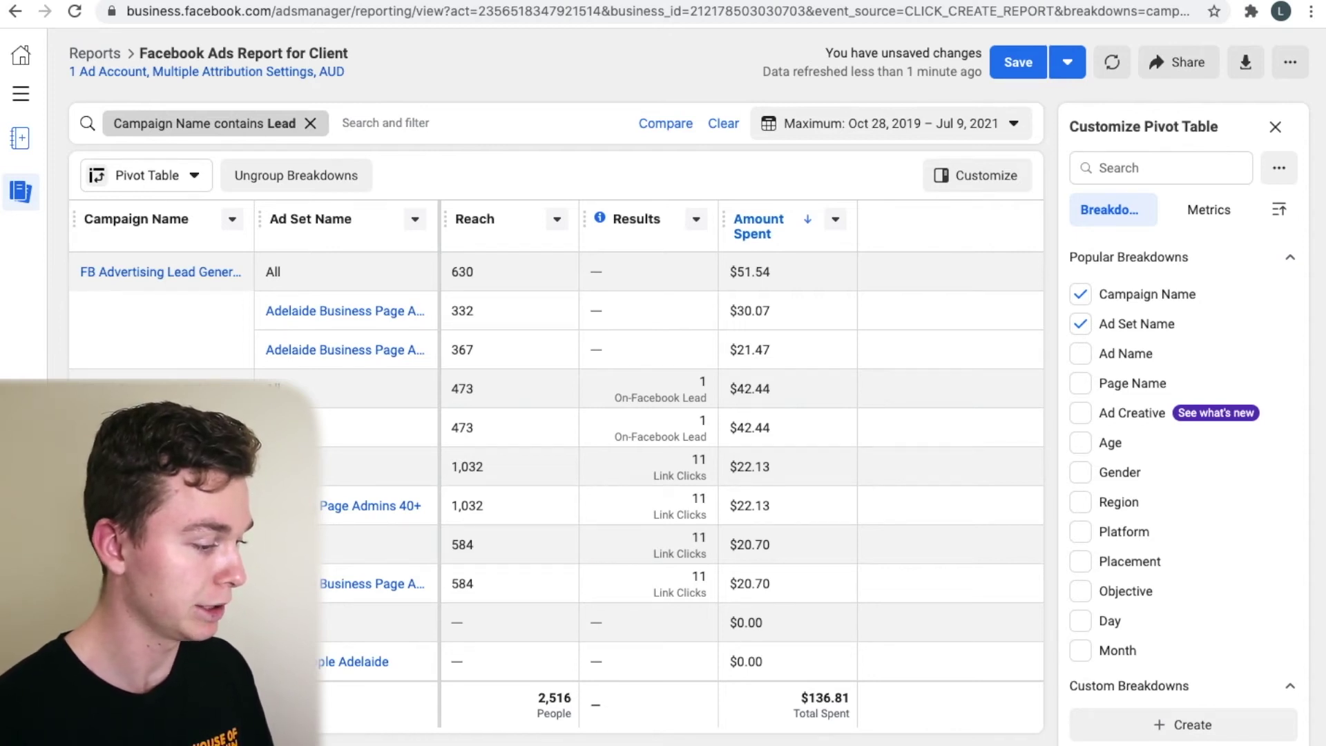
Replace the Lead filter with Campaign Name contains 'FB Advertising Lead Generation' and widen the column.
{"action": "right_click", "coordinate": [201, 276]}
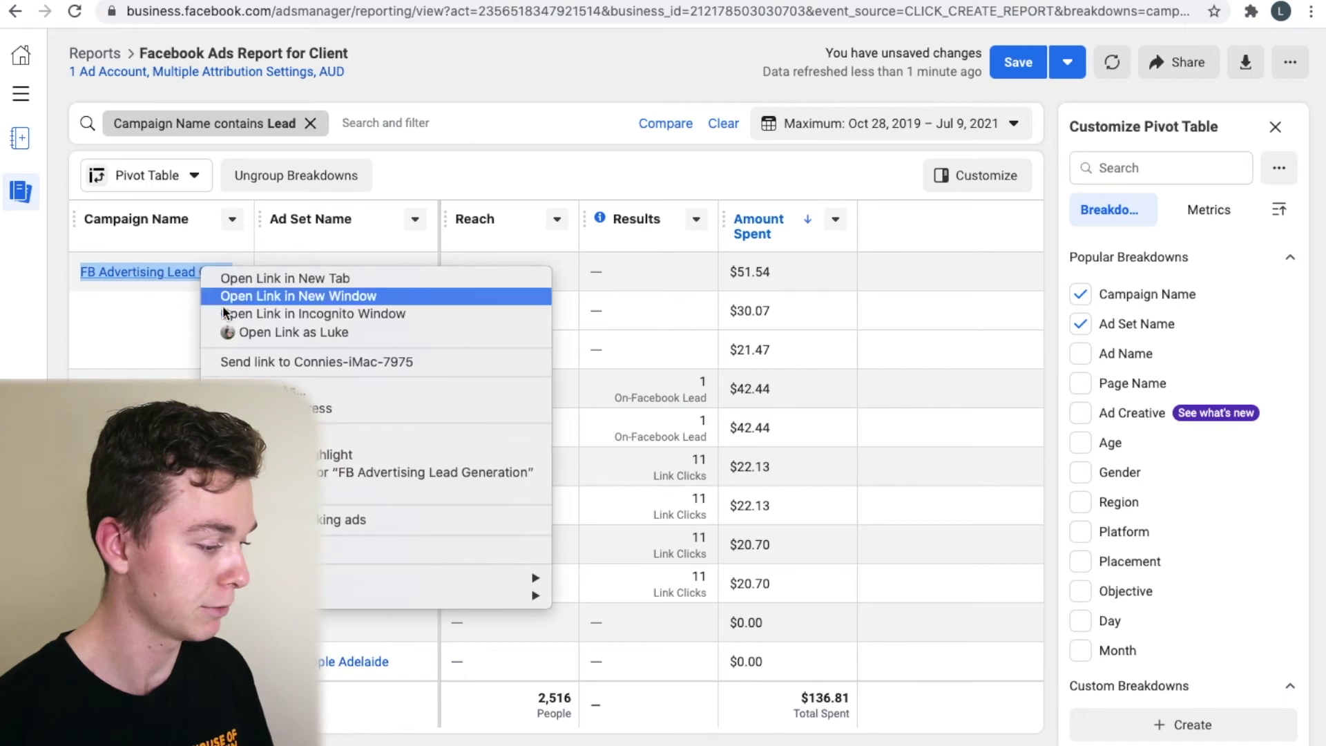
{"action": "key", "text": "Escape"}
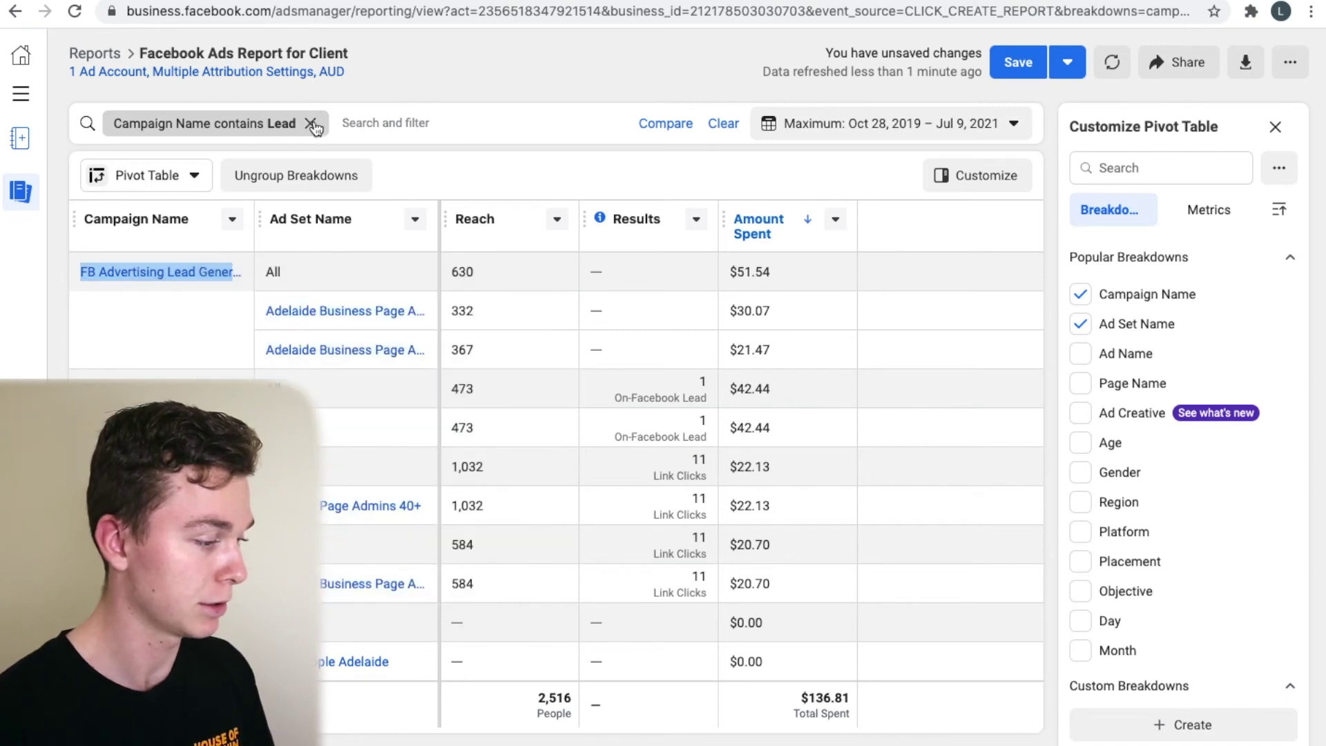
{"action": "left_click", "coordinate": [310, 123]}
{"action": "left_click", "coordinate": [275, 123]}
{"action": "type", "text": "FB Advertising Lead Generation"}
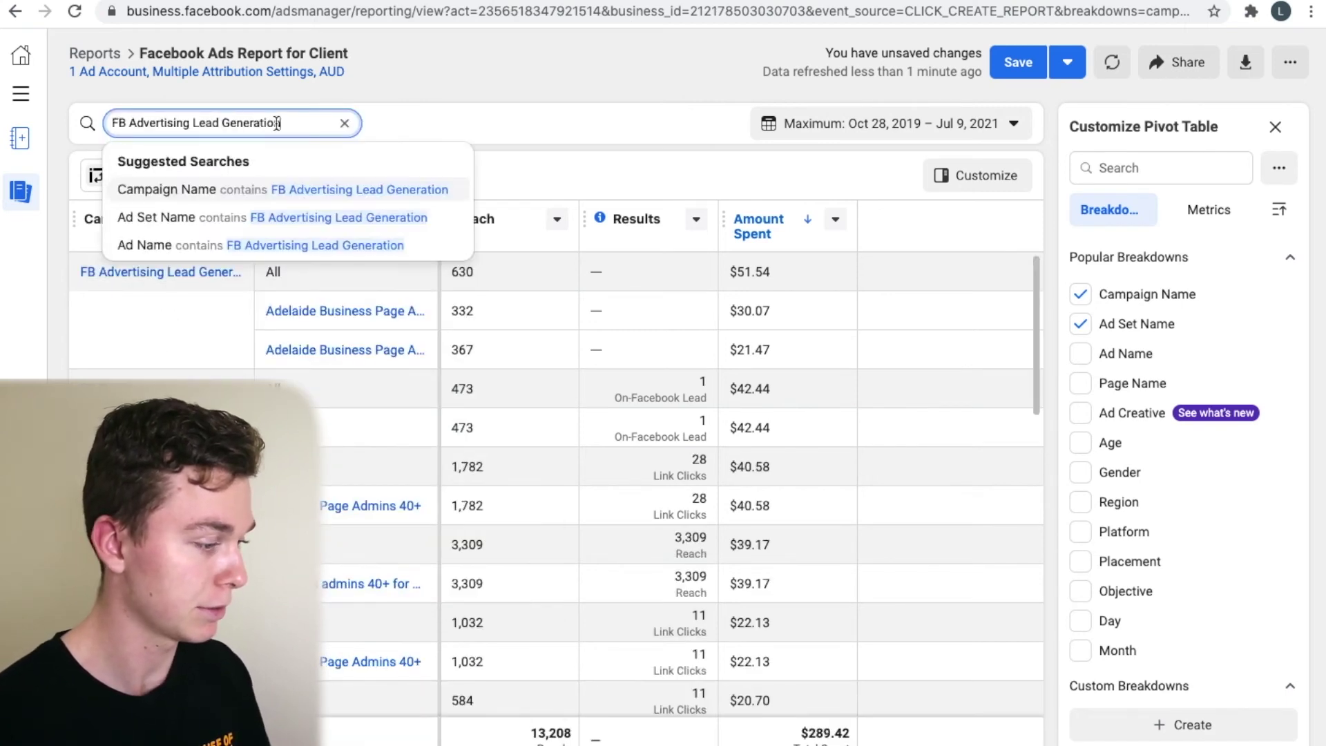
{"action": "left_click", "coordinate": [304, 189]}
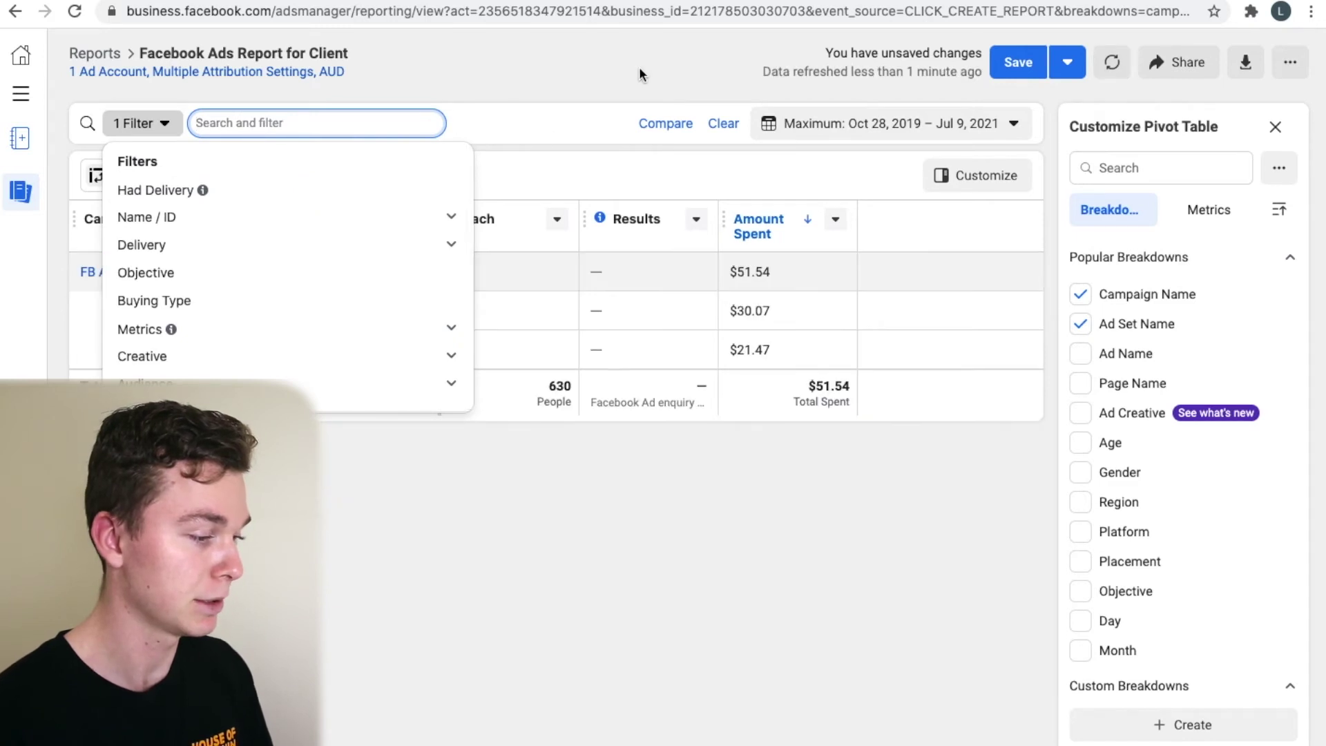
{"action": "left_click", "coordinate": [639, 66]}
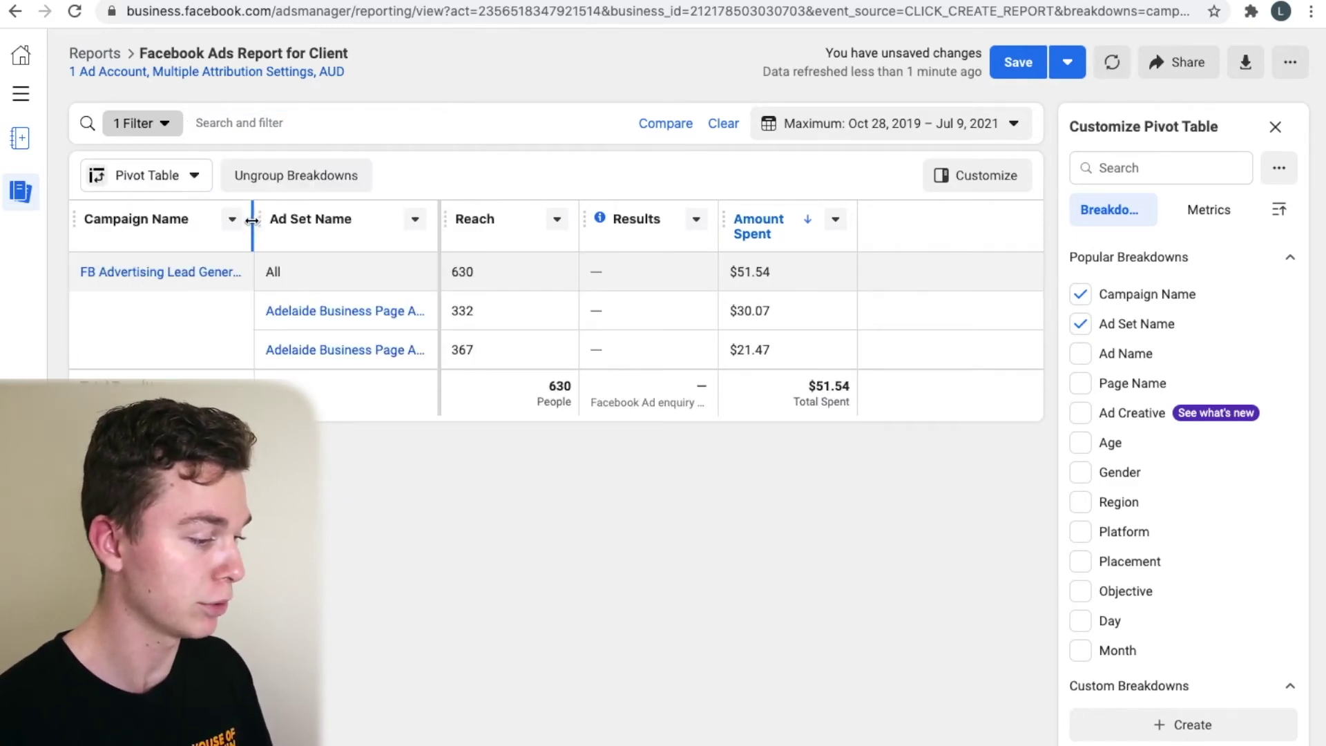
{"action": "left_click_drag", "start_coordinate": [252, 220], "coordinate": [293, 220]}
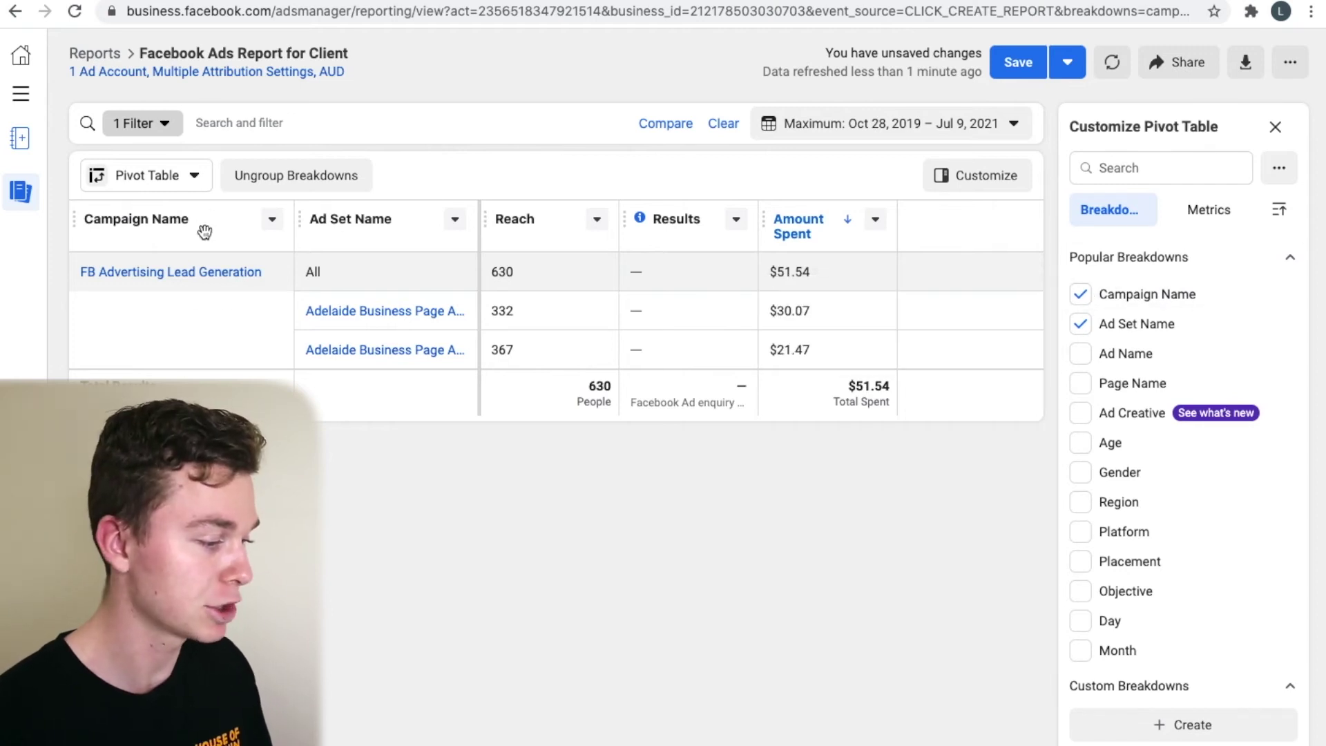
Swap the Ad Set Name breakdown for Age, widen the Age column, and save the report.
{"action": "left_click", "coordinate": [1079, 295]}
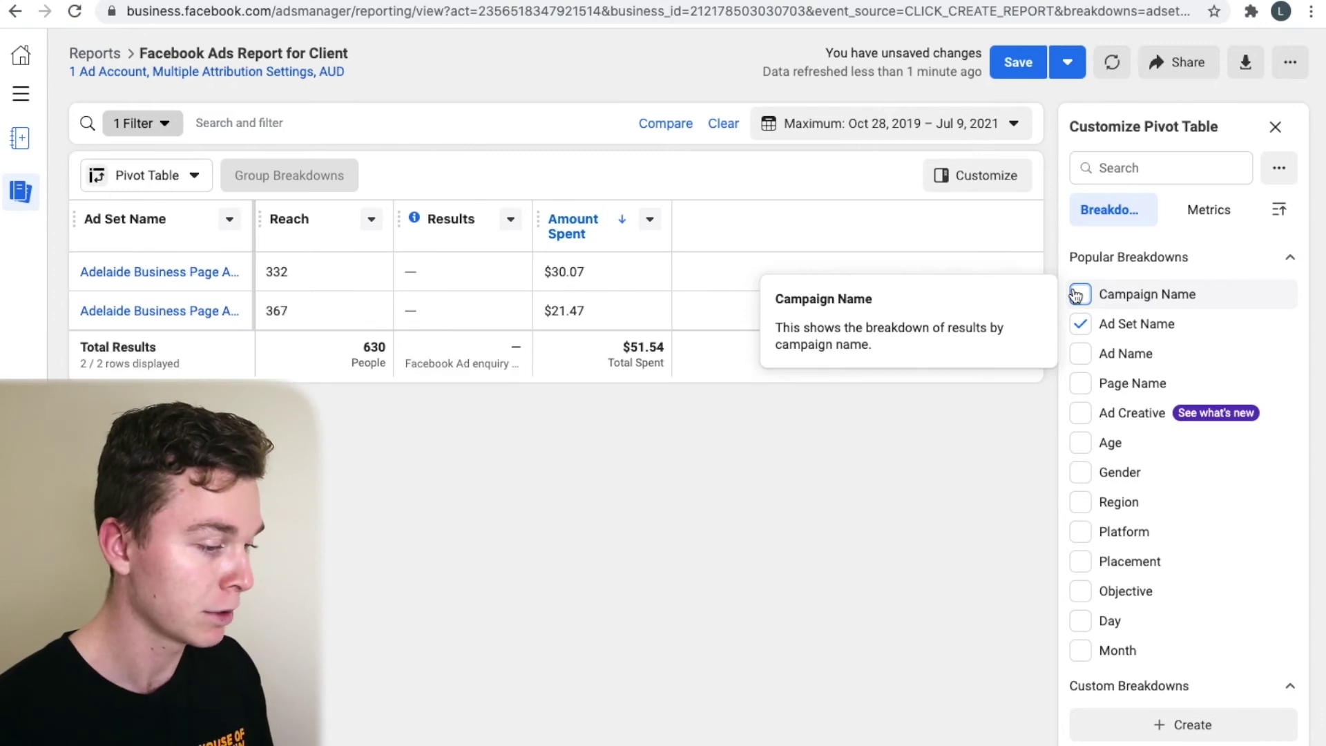
{"action": "left_click", "coordinate": [1079, 294]}
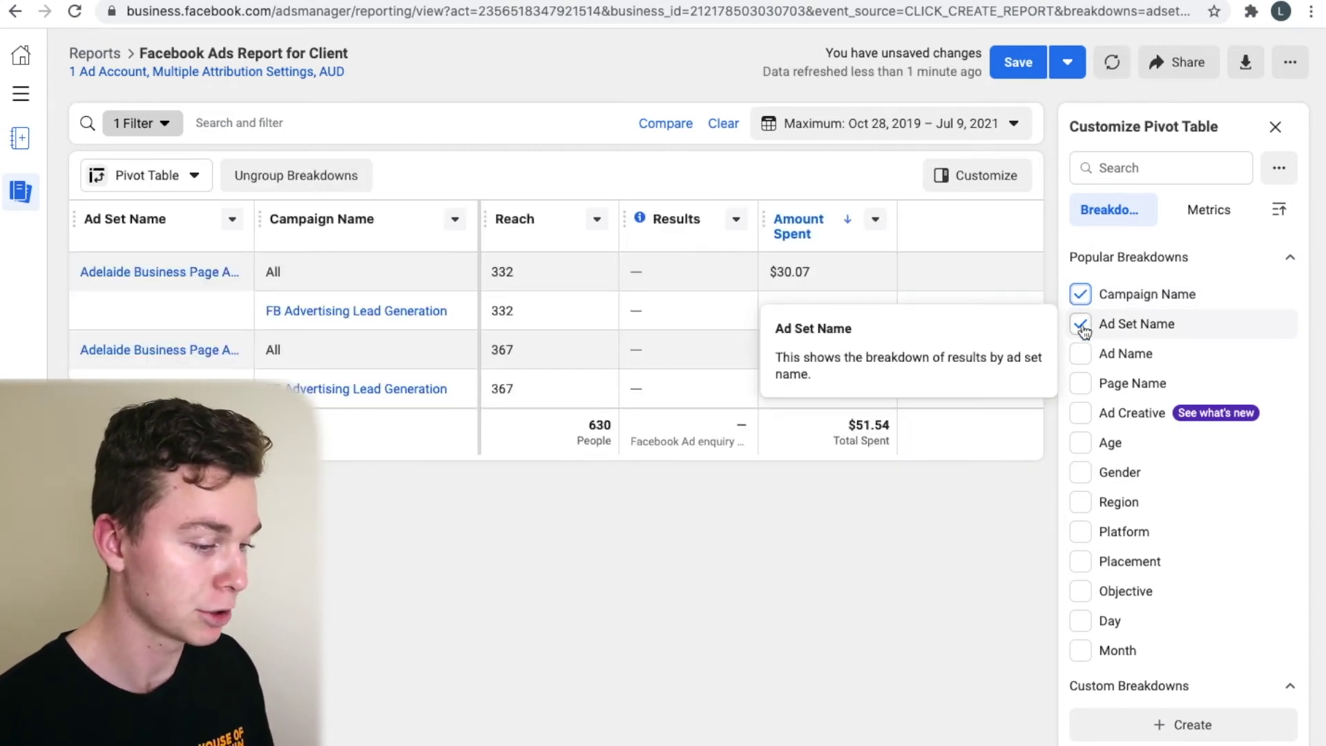
{"action": "left_click", "coordinate": [1080, 326]}
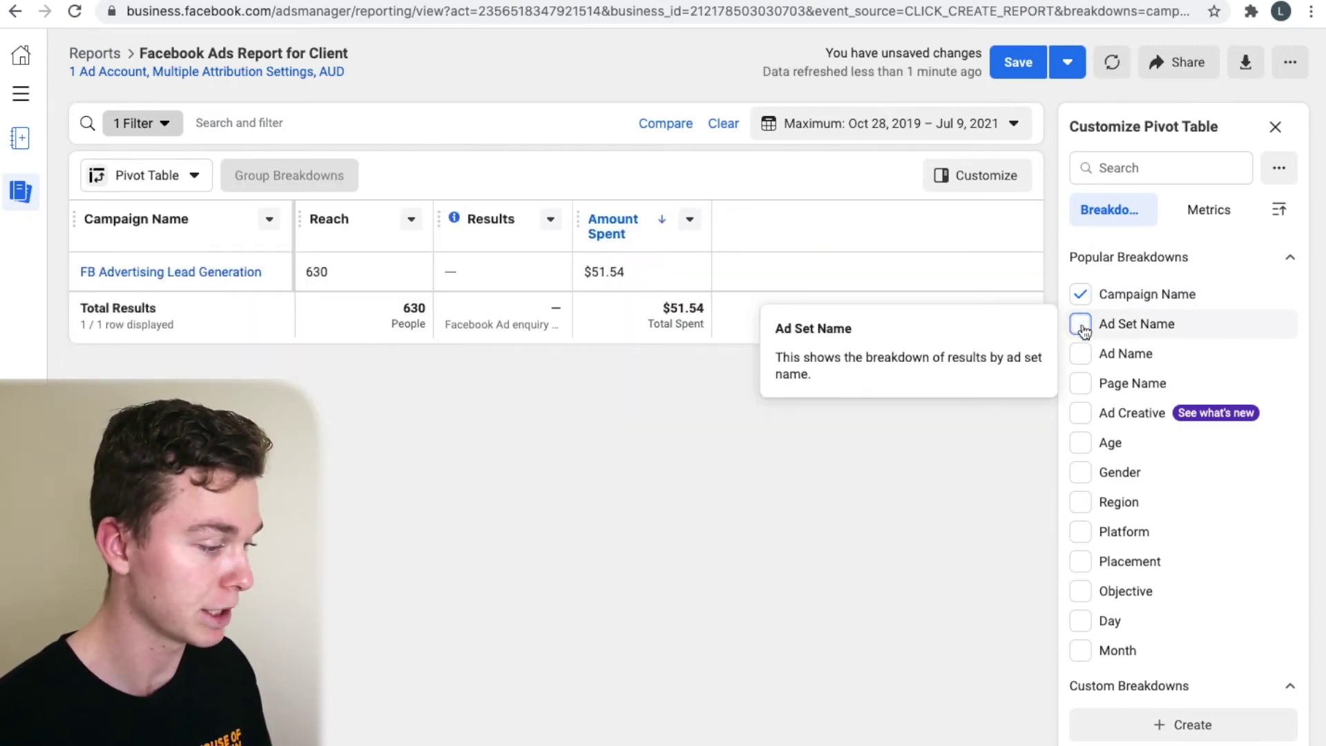
{"action": "left_click", "coordinate": [1081, 326]}
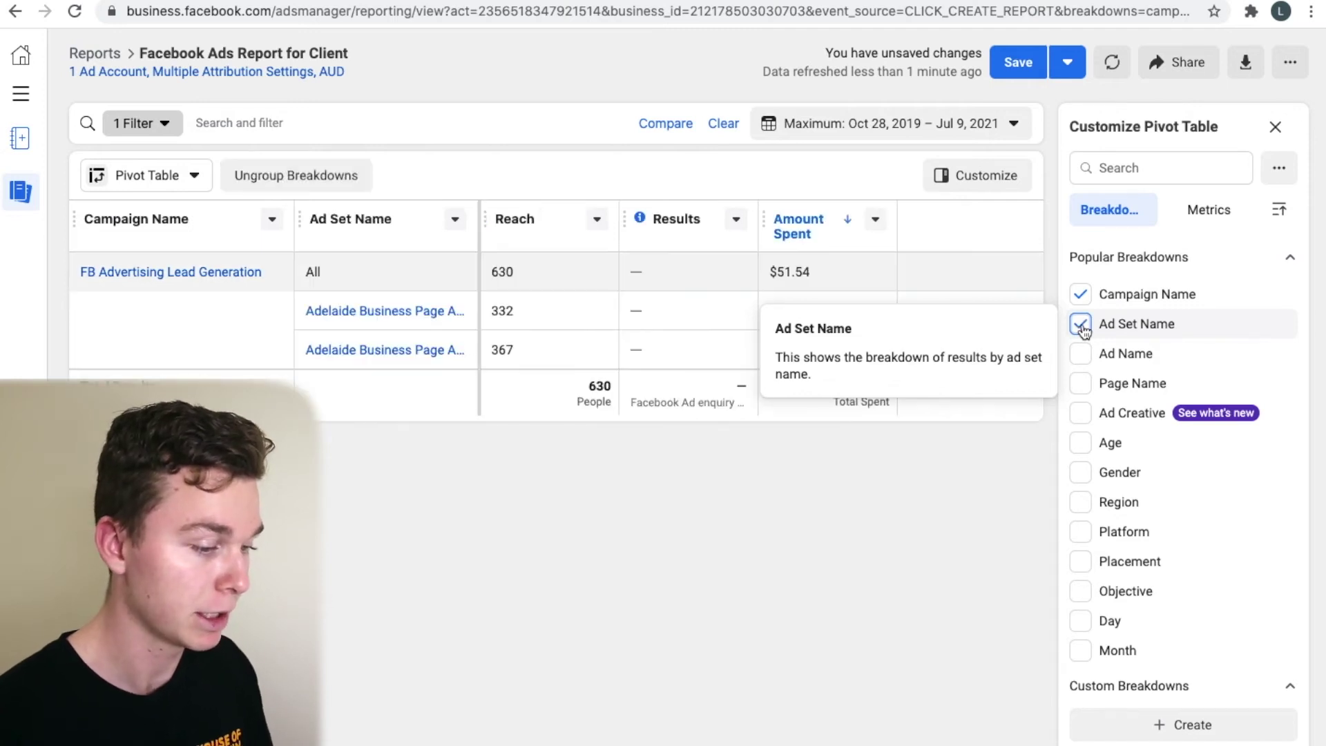
{"action": "left_click", "coordinate": [1080, 324]}
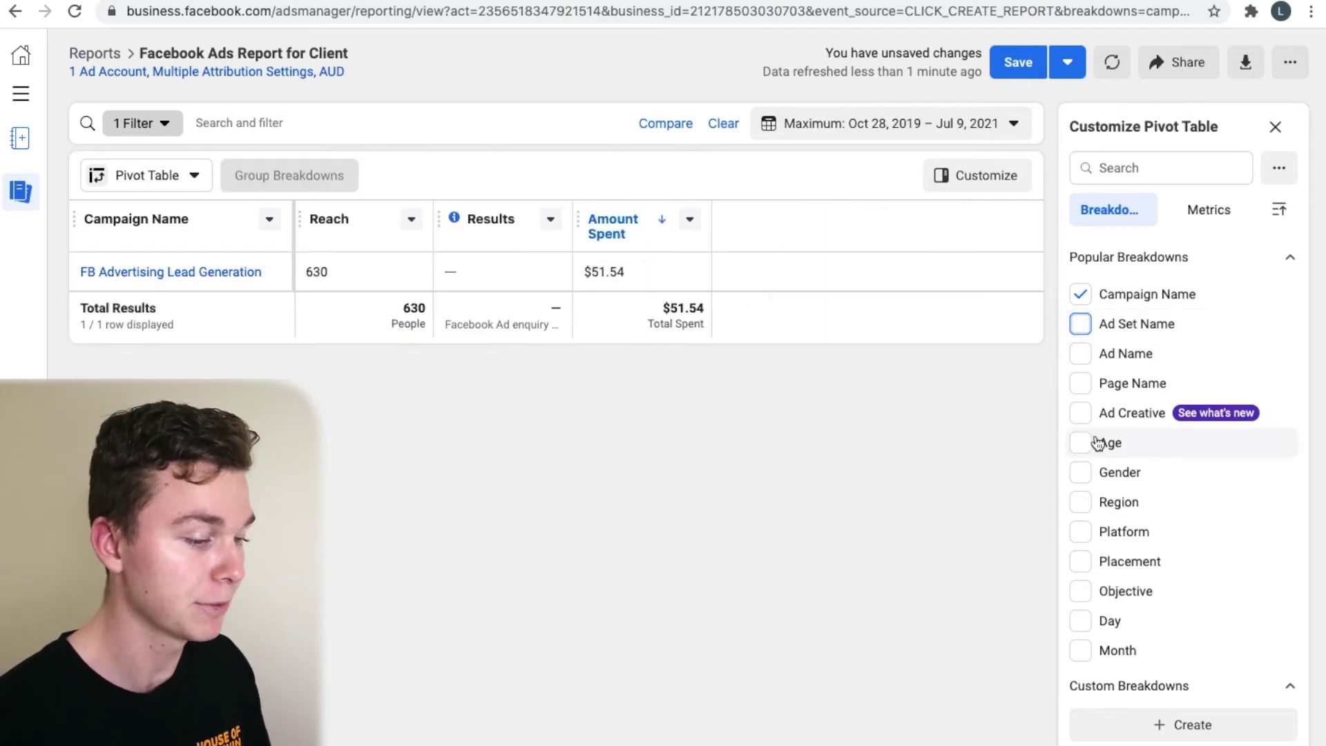
{"action": "scroll", "coordinate": [1101, 469], "scroll_direction": "down", "scroll_amount": 3}
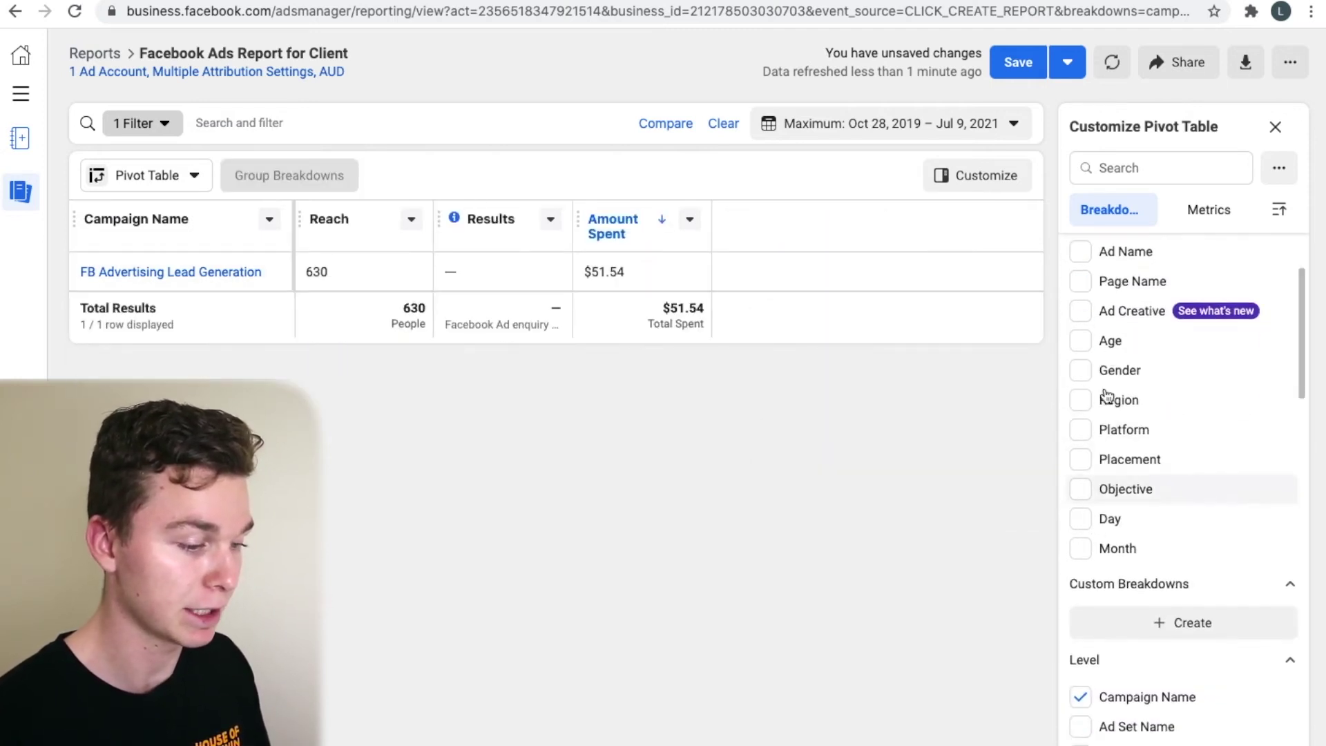
{"action": "left_click", "coordinate": [1079, 357]}
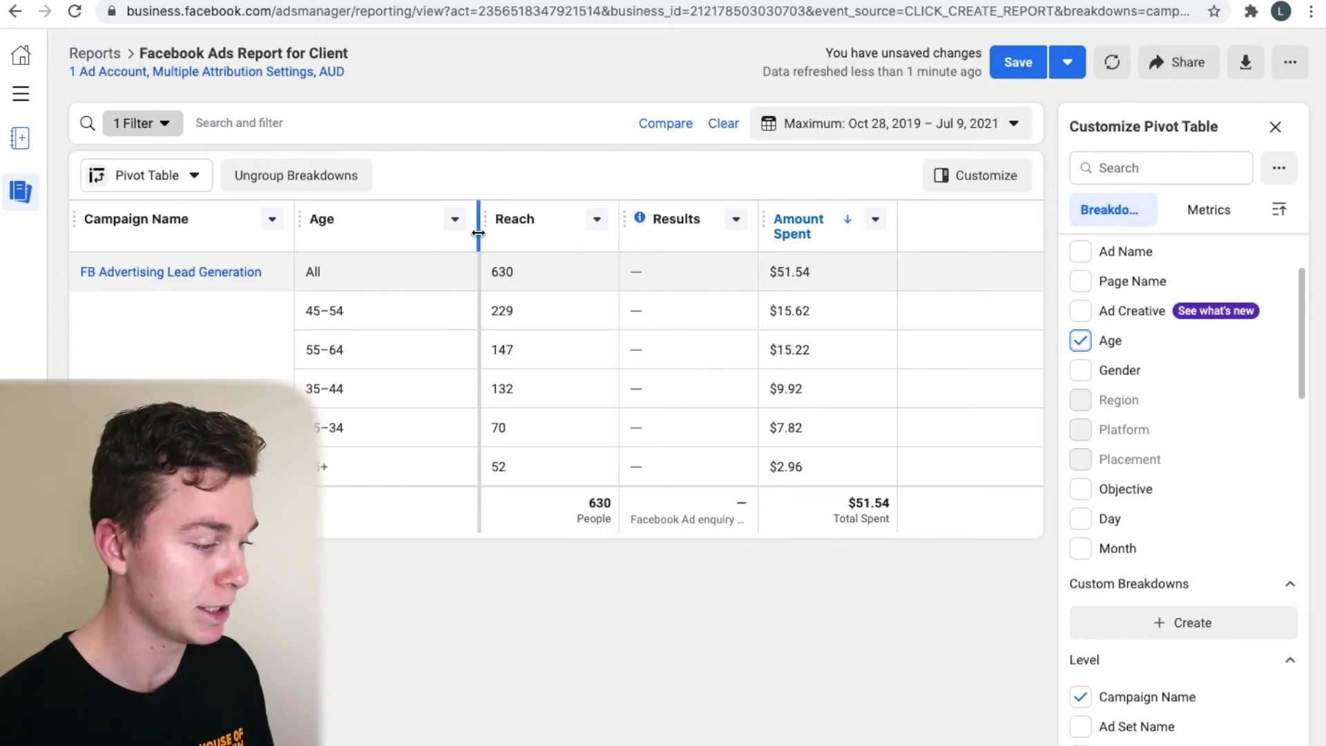
{"action": "left_click_drag", "start_coordinate": [477, 233], "coordinate": [501, 238]}
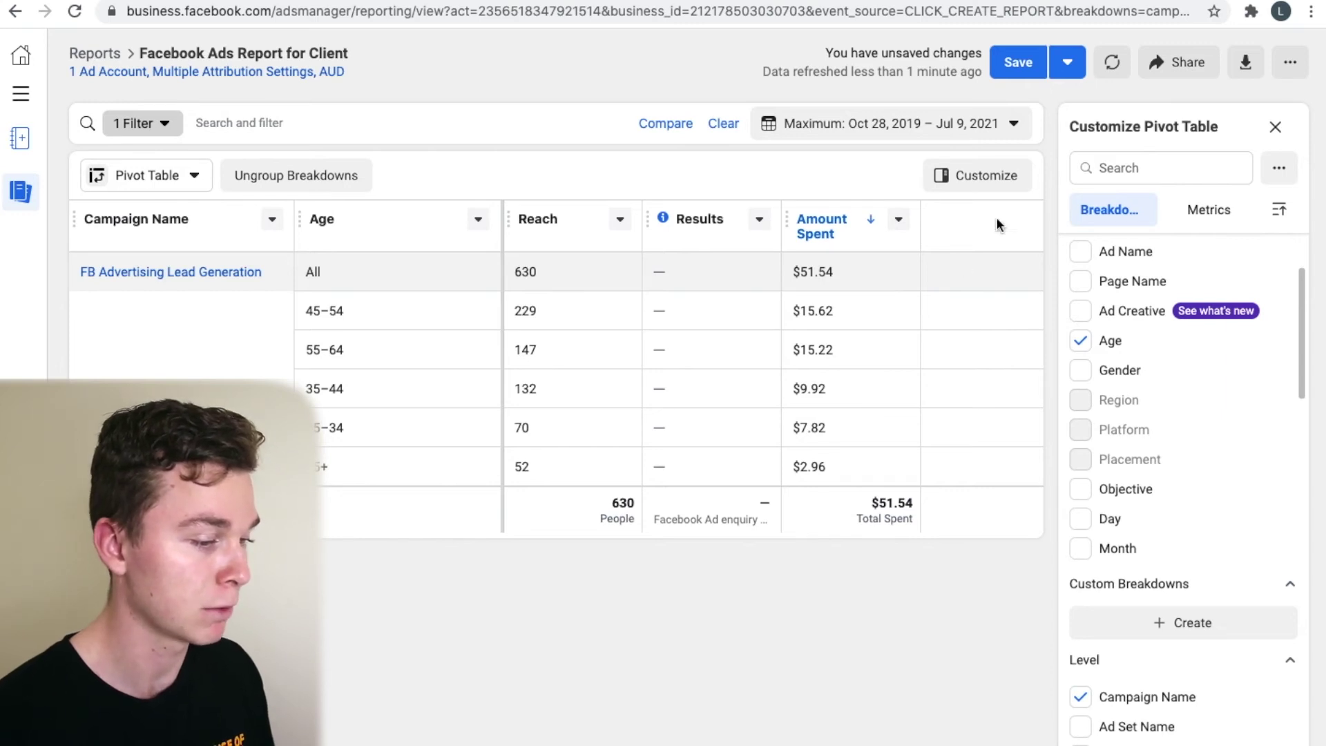
{"action": "left_click", "coordinate": [1030, 74]}
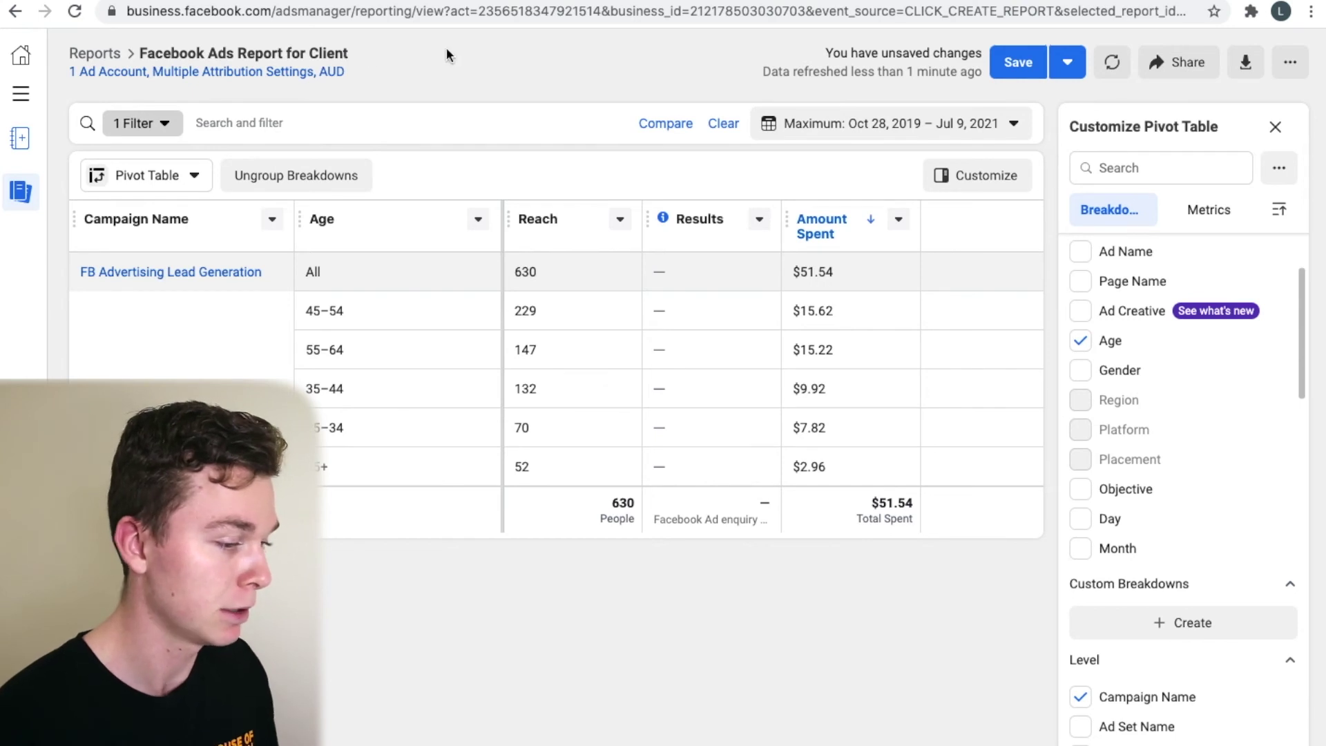
Open Save as… for a copy of the report, then cancel the Save Report As dialog.
{"action": "left_click", "coordinate": [1075, 65]}
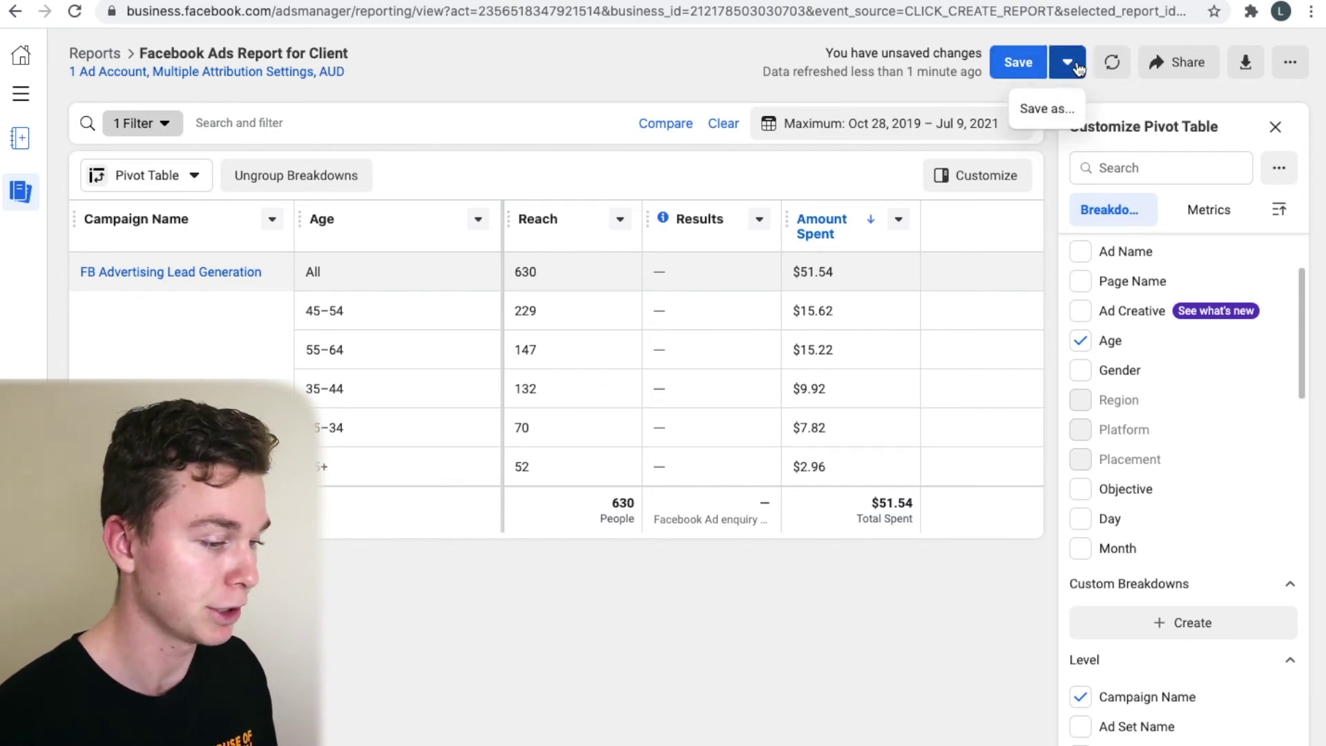
{"action": "left_click", "coordinate": [1047, 108]}
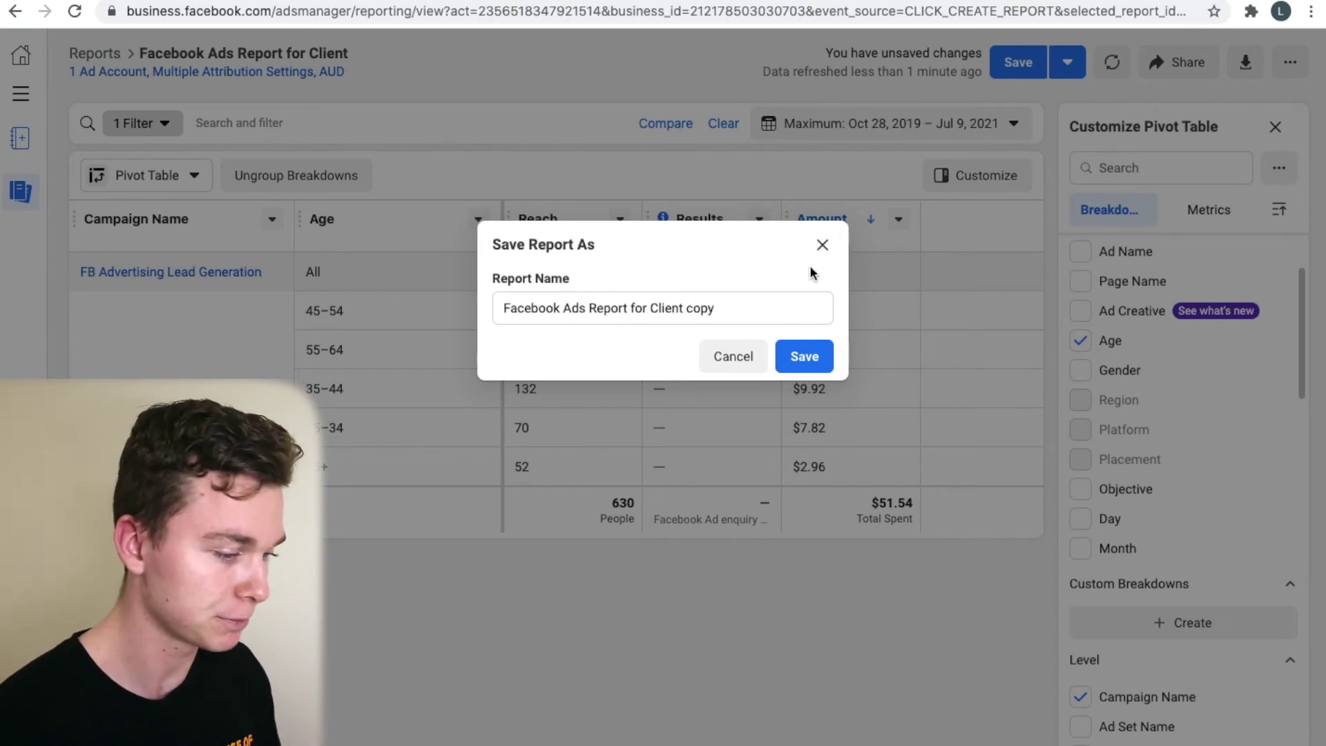
{"action": "left_click", "coordinate": [822, 246]}
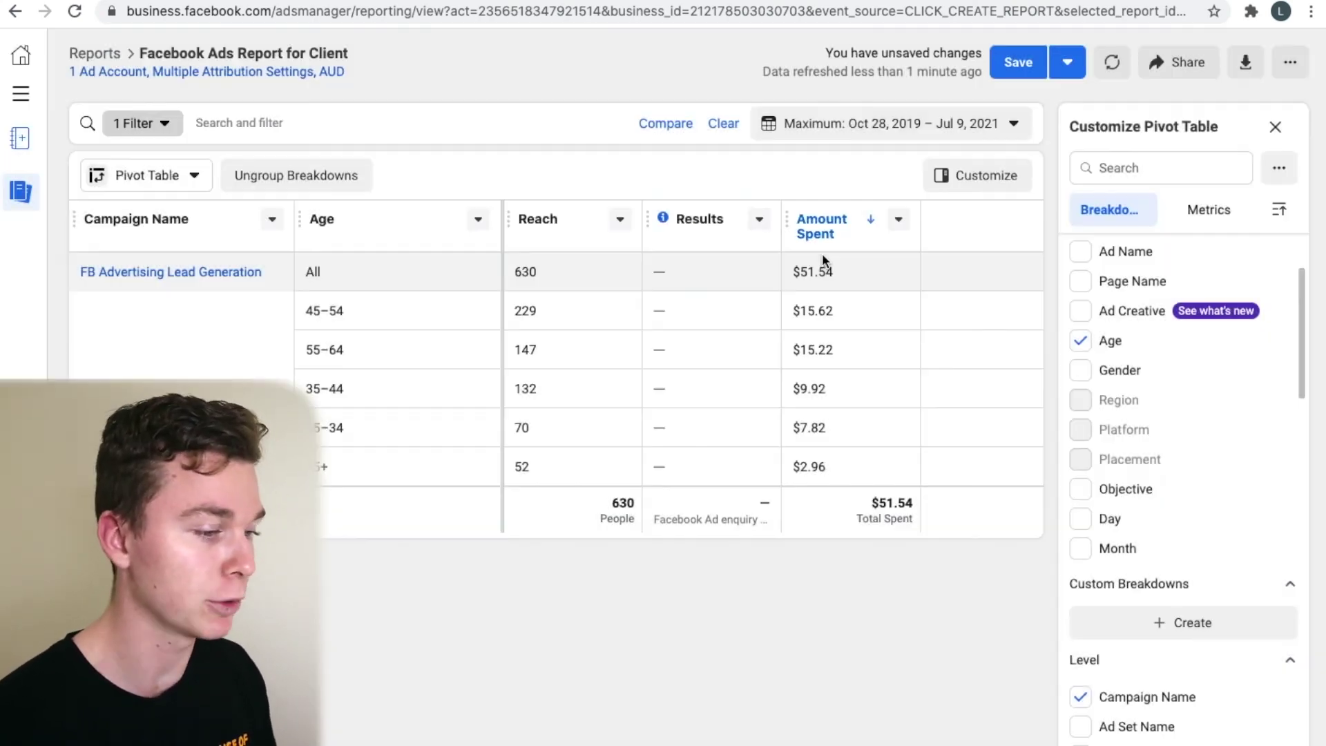
Copy the report's internal share link and load it in a new browser tab to test it.
{"action": "left_click", "coordinate": [1187, 67]}
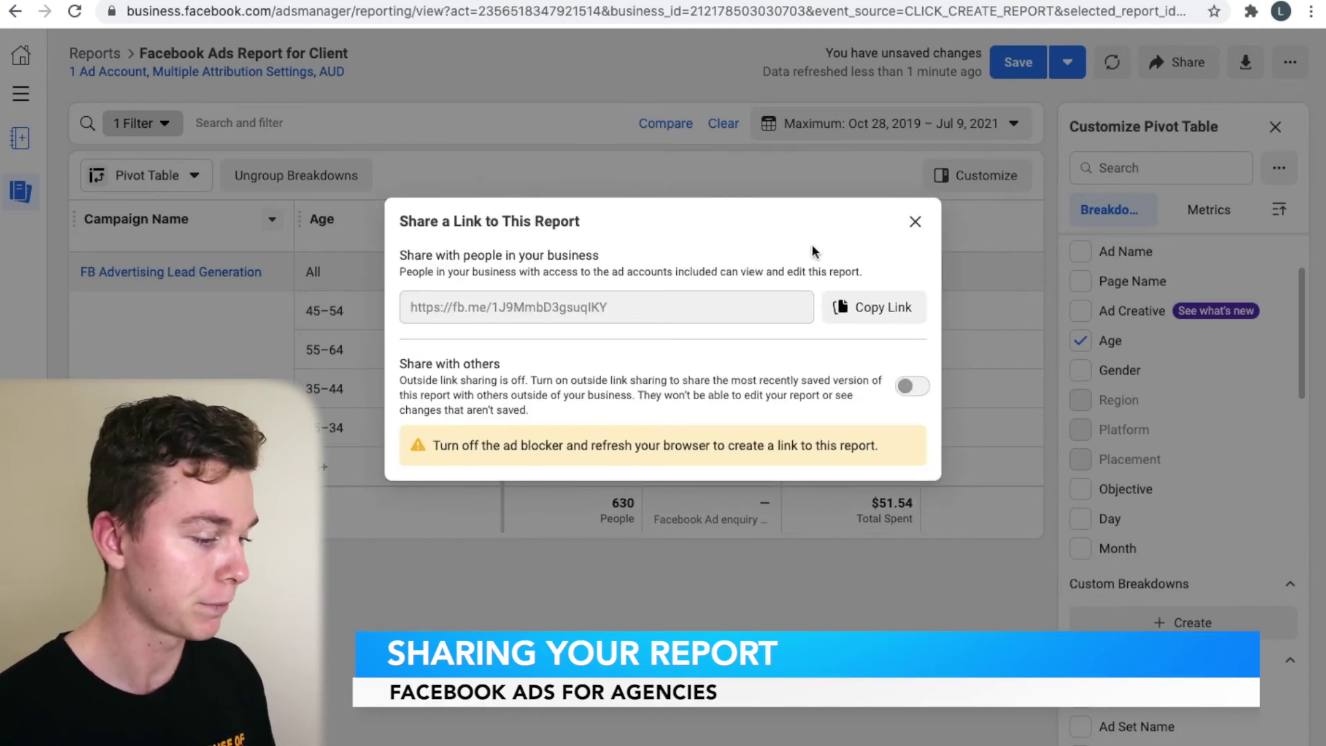
{"action": "left_click", "coordinate": [877, 312]}
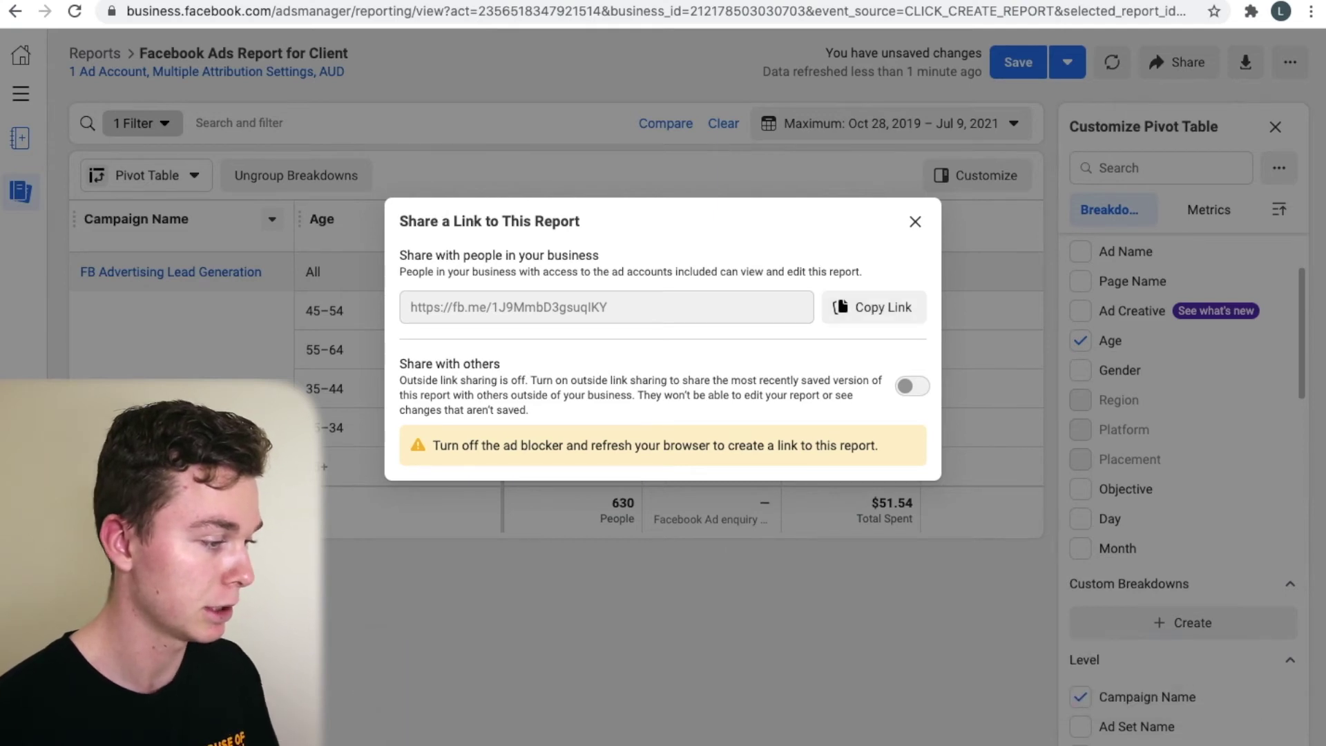
{"action": "key", "text": "ctrl+t"}
{"action": "key", "text": "ctrl+v"}
{"action": "key", "text": "Return"}
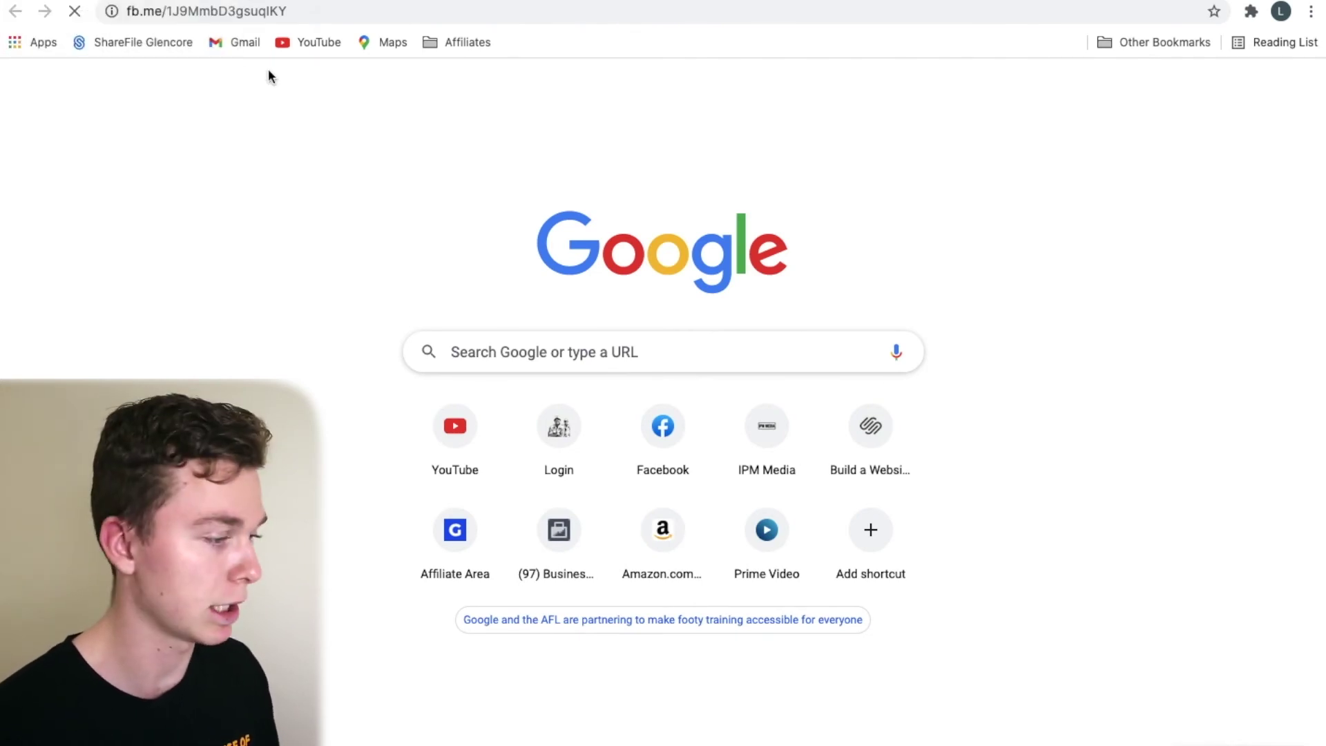
{"action": "mouse_move", "coordinate": [183, 29]}
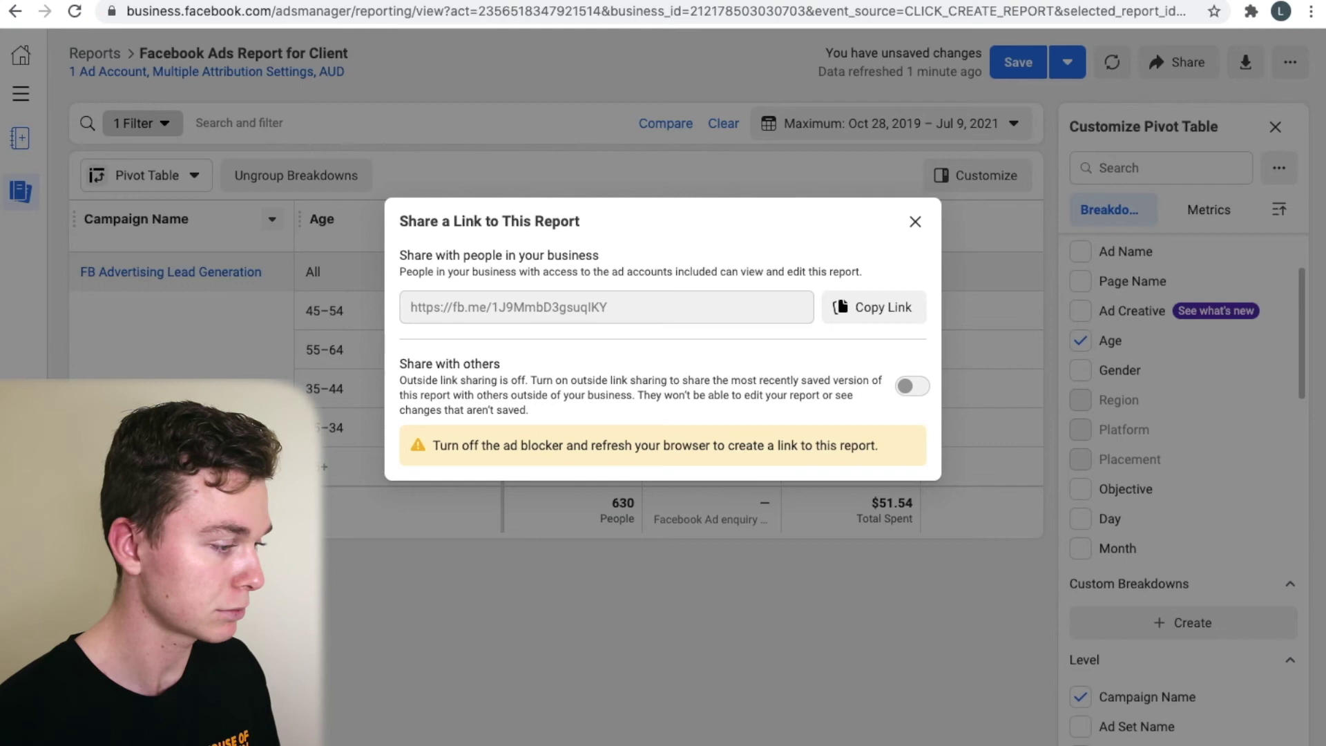
Close the share dialog and export the report as a PNG image.
{"action": "left_click", "coordinate": [915, 221]}
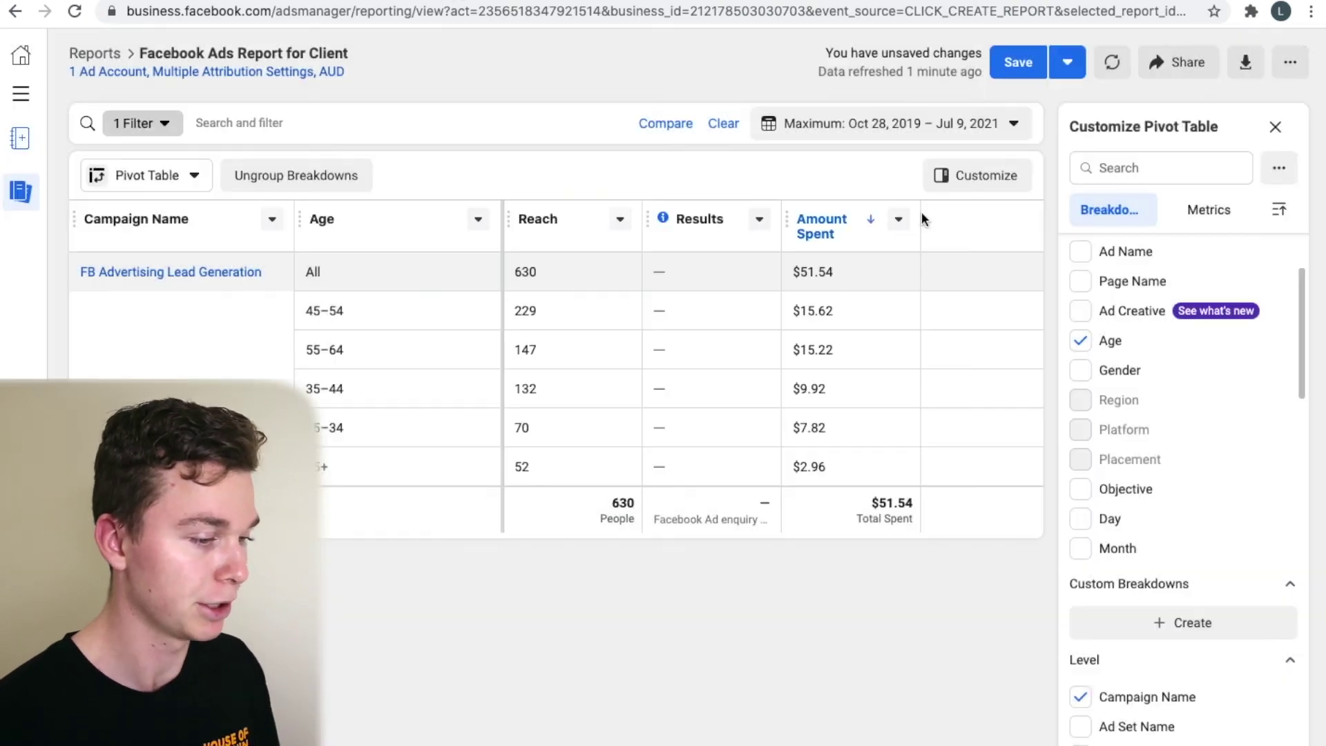
{"action": "left_click", "coordinate": [1289, 62]}
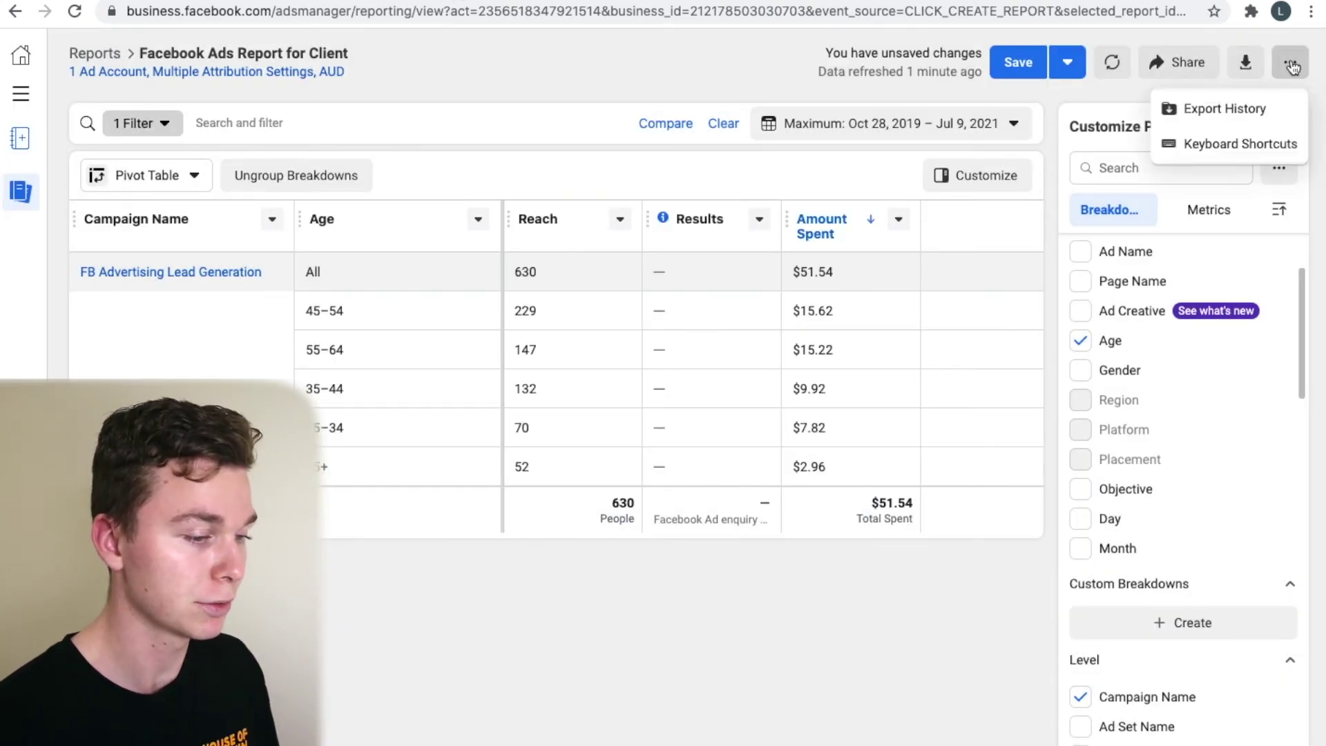
{"action": "left_click", "coordinate": [1245, 66]}
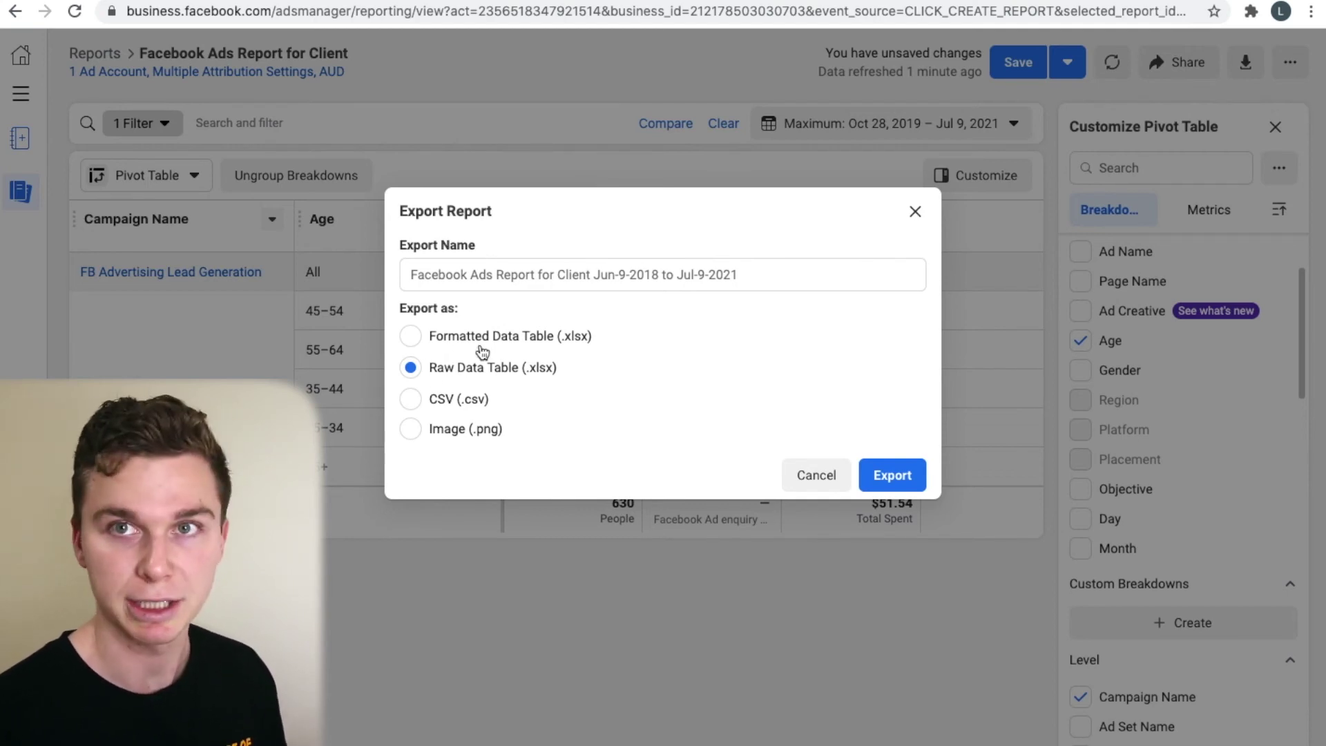
{"action": "left_click", "coordinate": [411, 400]}
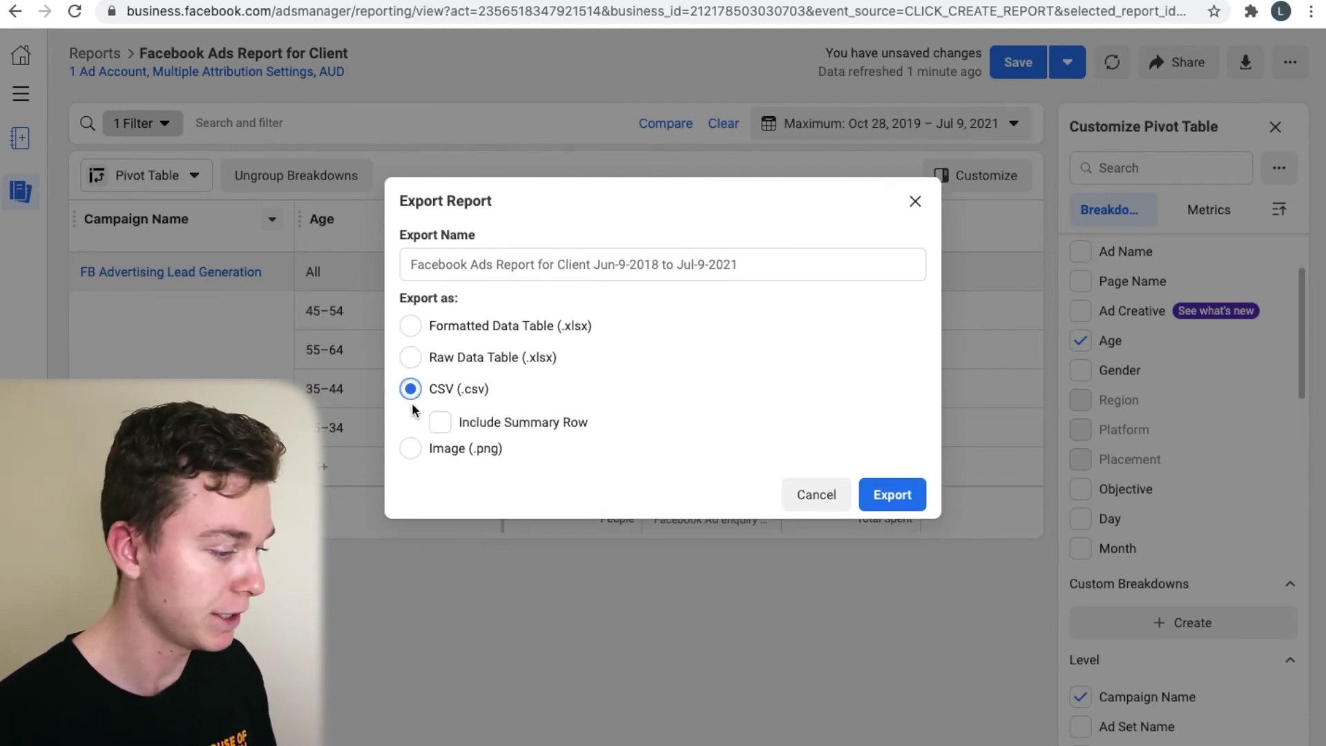
{"action": "left_click", "coordinate": [440, 422]}
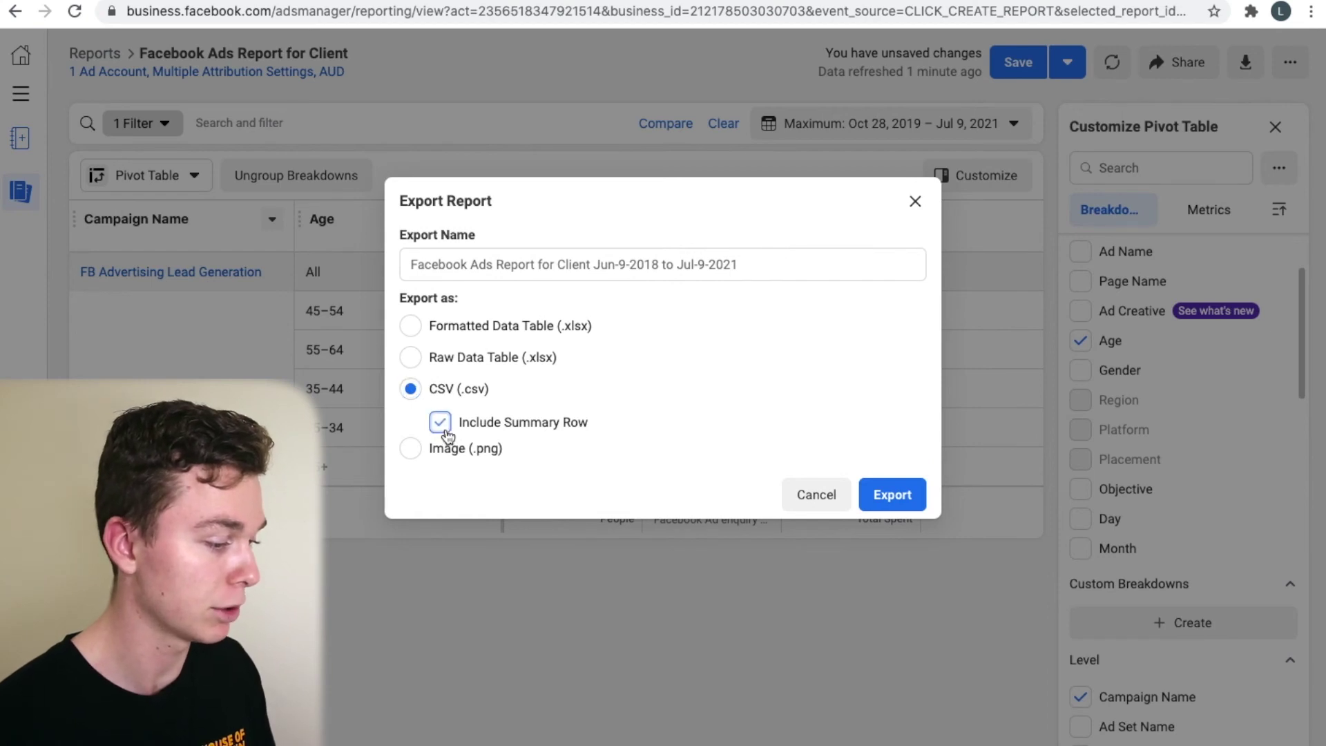
{"action": "left_click", "coordinate": [414, 448]}
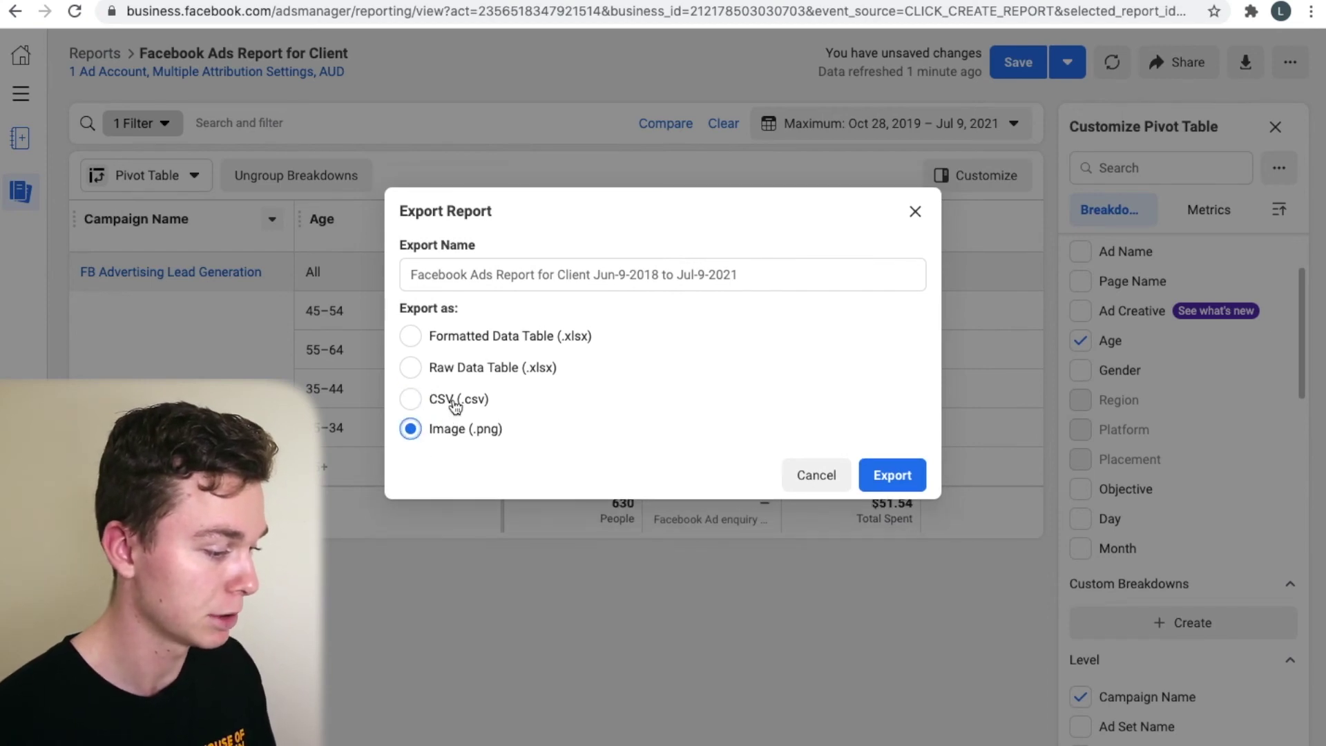
{"action": "left_click", "coordinate": [886, 469]}
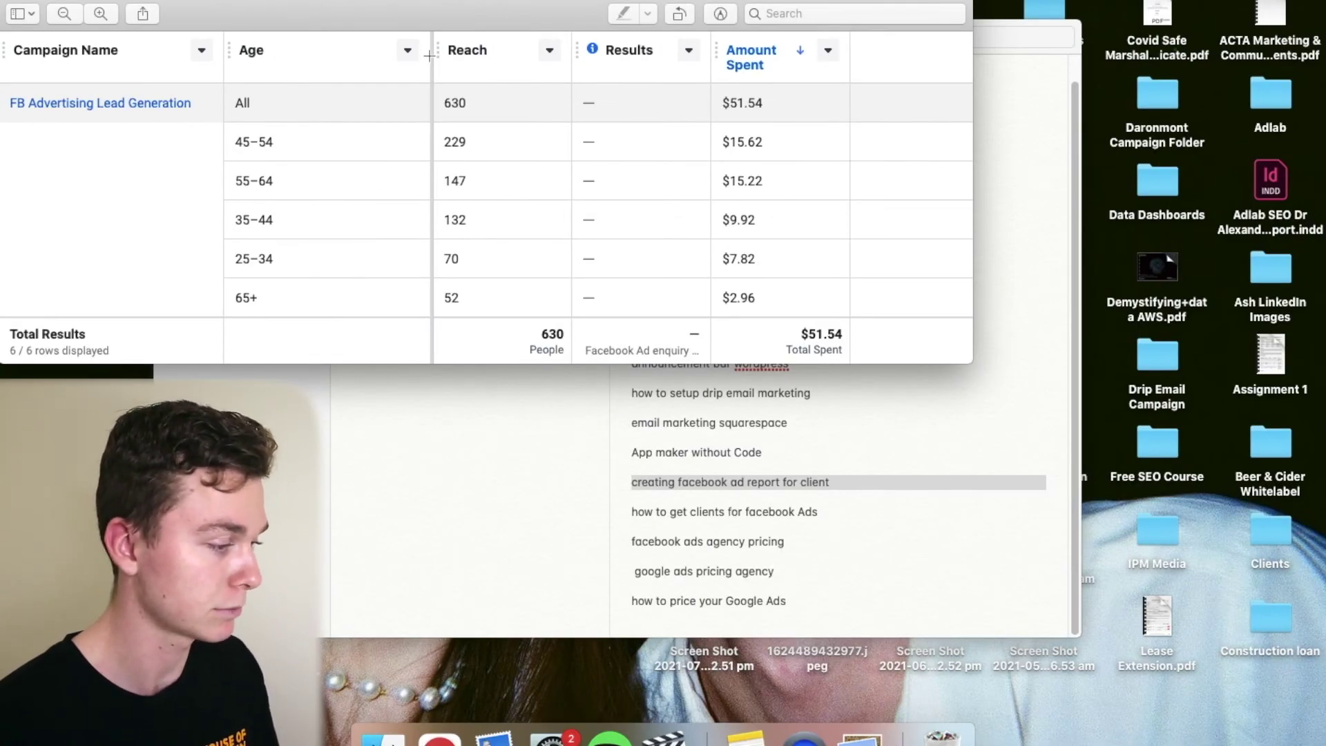
Export the report as a CSV (.csv) file with the summary row included.
{"action": "key", "text": "ctrl+Right"}
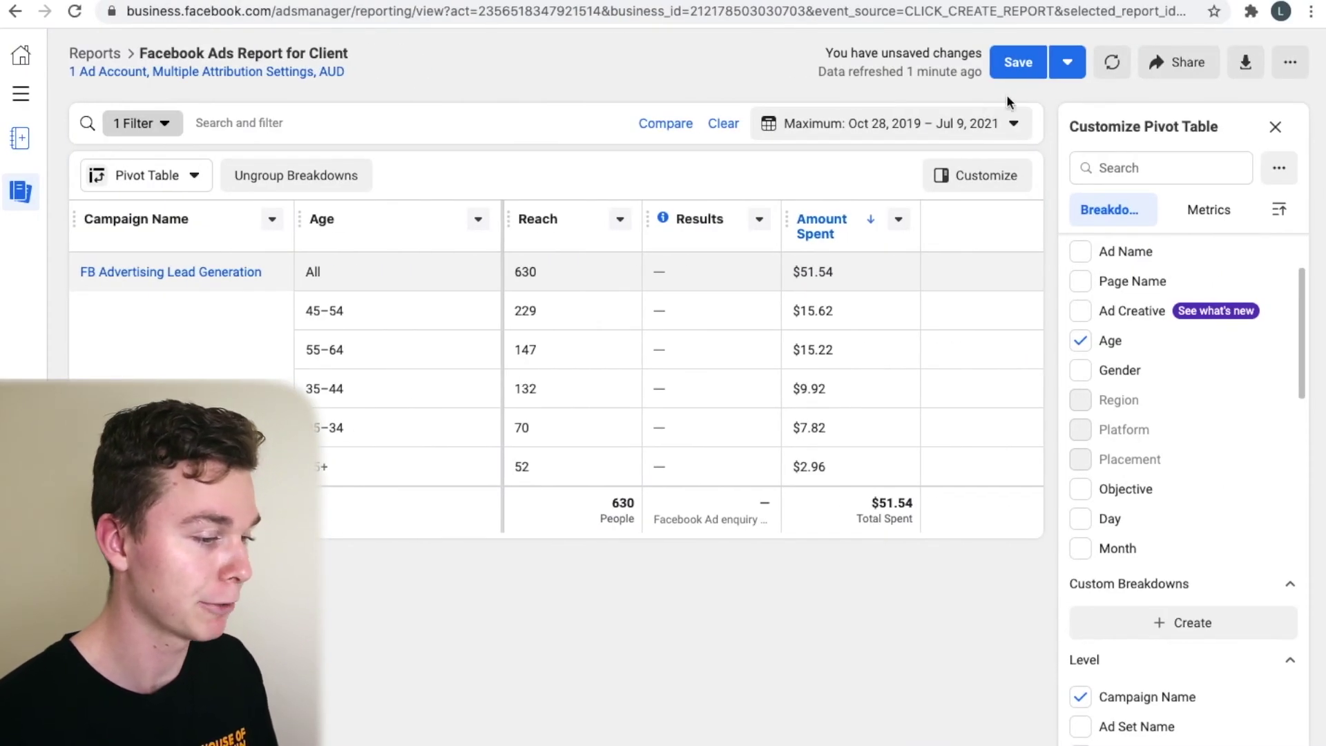
{"action": "left_click", "coordinate": [1245, 62]}
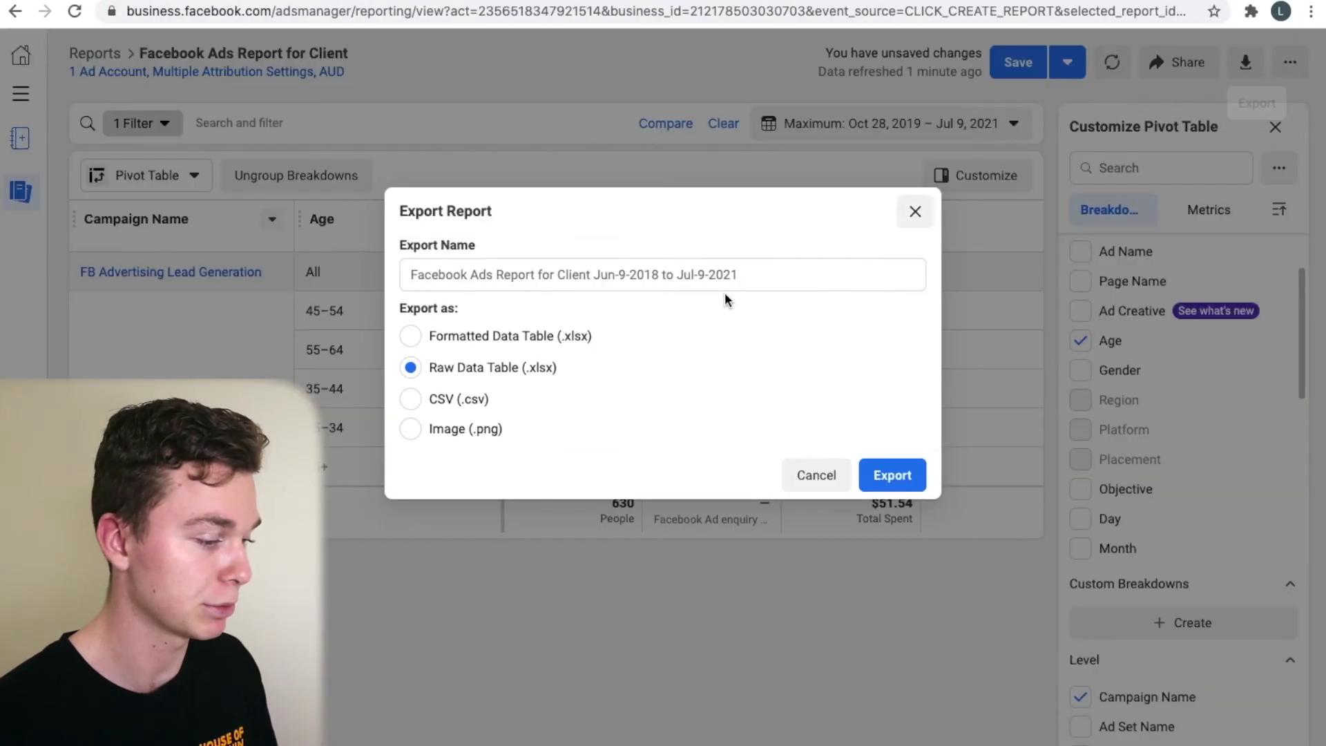
{"action": "left_click", "coordinate": [466, 407]}
{"action": "left_click", "coordinate": [461, 426]}
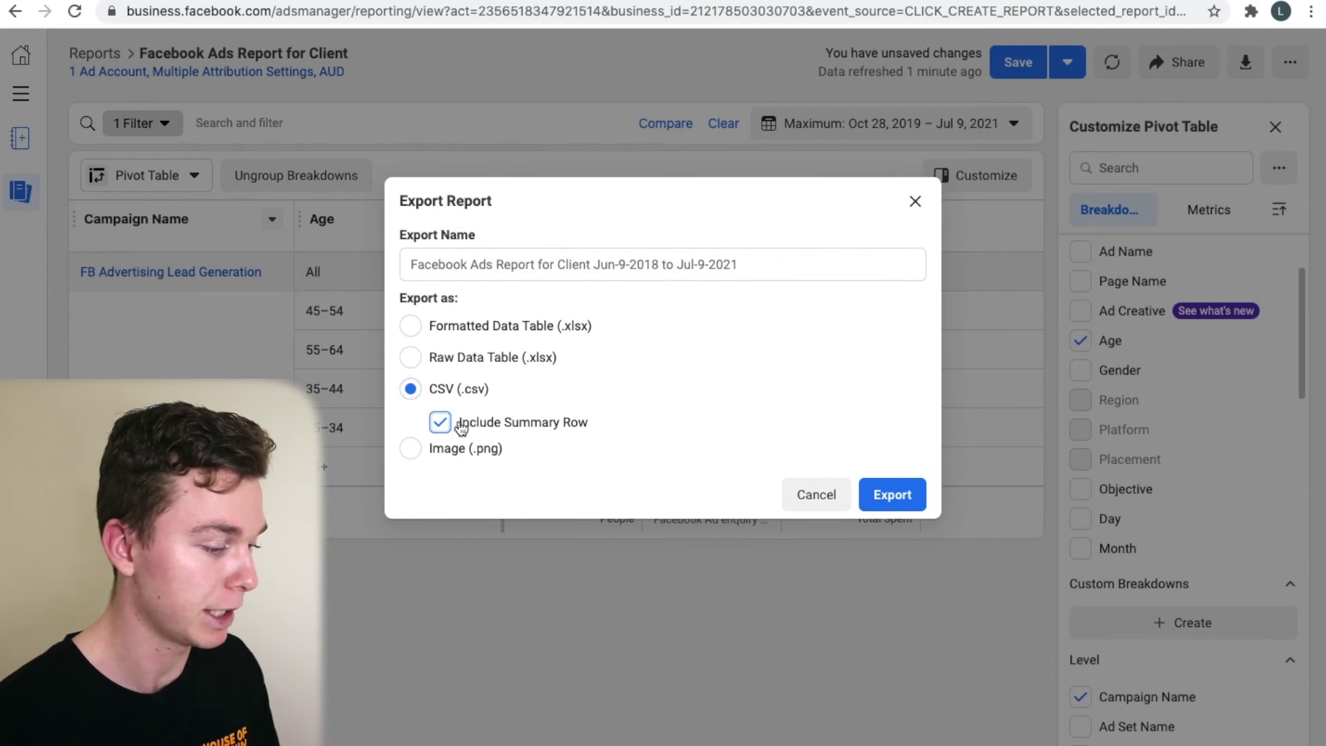
{"action": "left_click", "coordinate": [895, 492]}
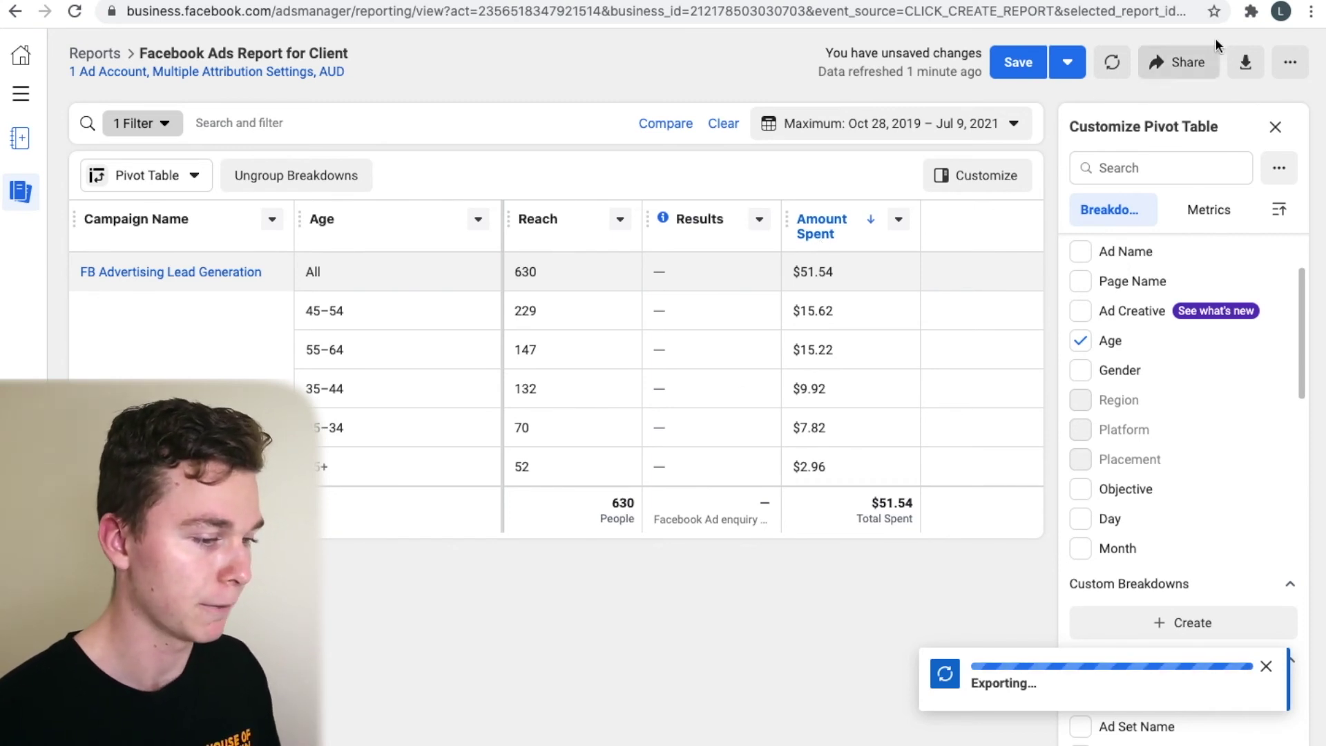
Save the report's unsaved changes.
{"action": "left_click", "coordinate": [1282, 68]}
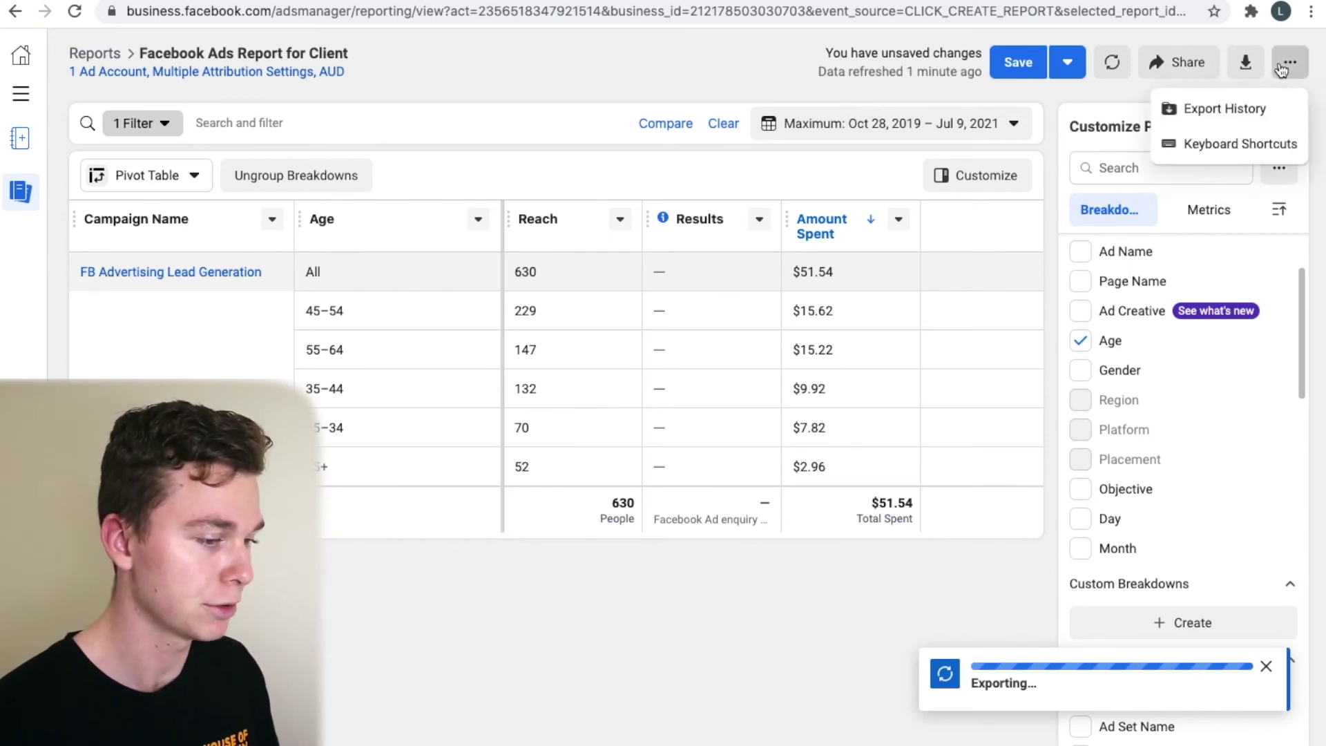
{"action": "left_click", "coordinate": [694, 59]}
{"action": "left_click", "coordinate": [1018, 62]}
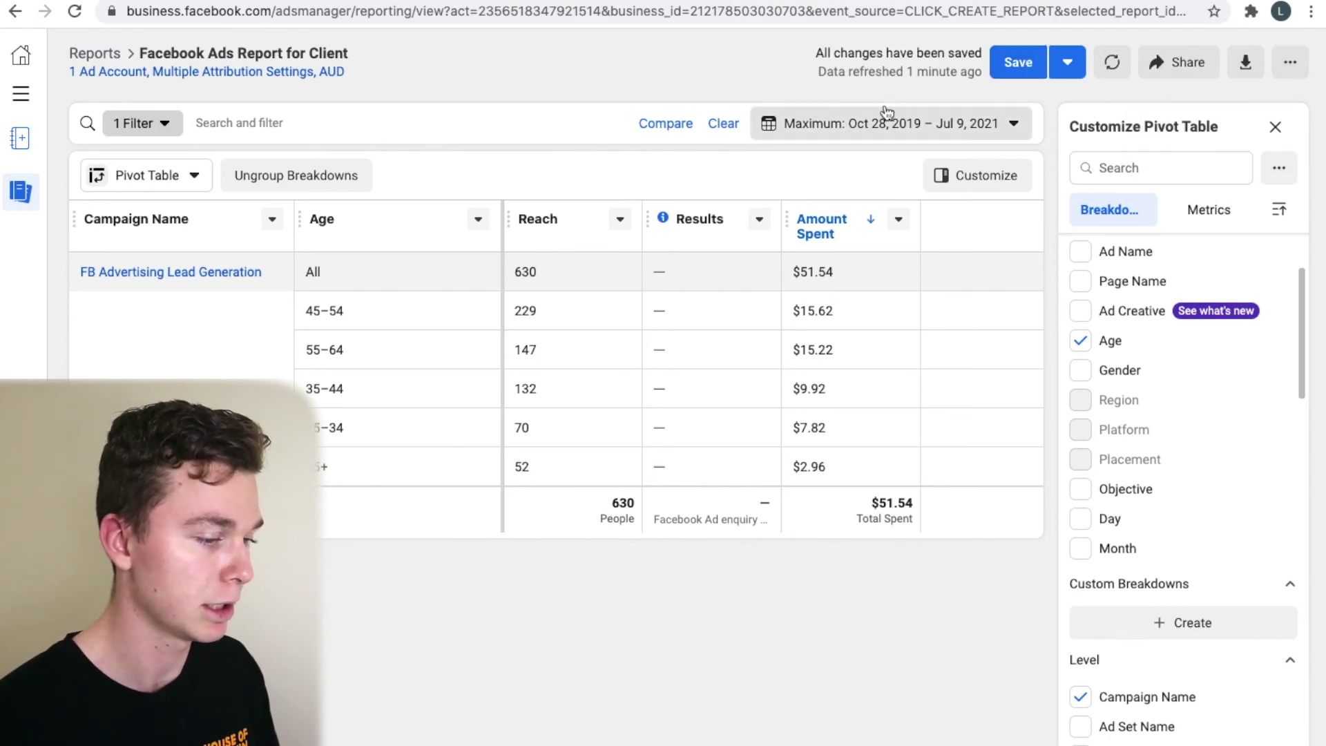
Duplicate the client report from the Reports list and open 'Facebook Ads Report for Client copy'.
{"action": "left_click", "coordinate": [109, 54]}
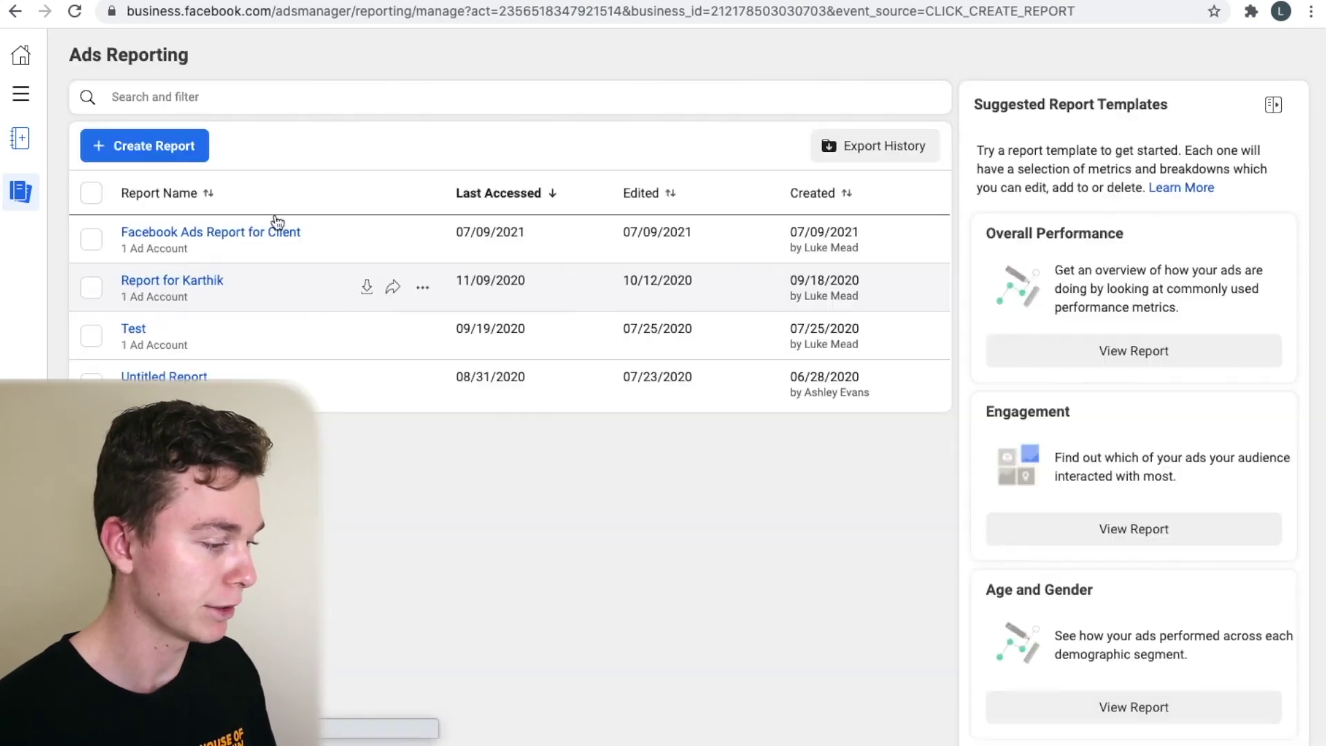
{"action": "mouse_move", "coordinate": [415, 243]}
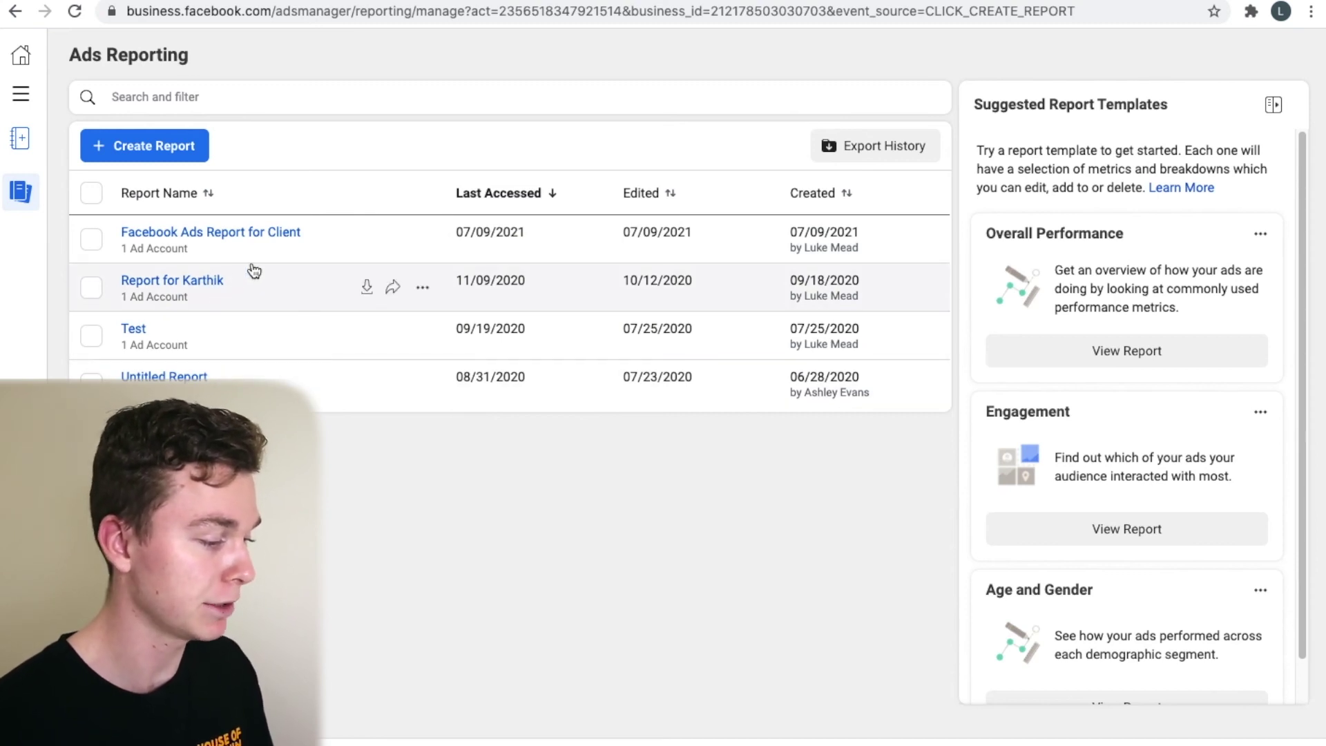
{"action": "left_click", "coordinate": [421, 241]}
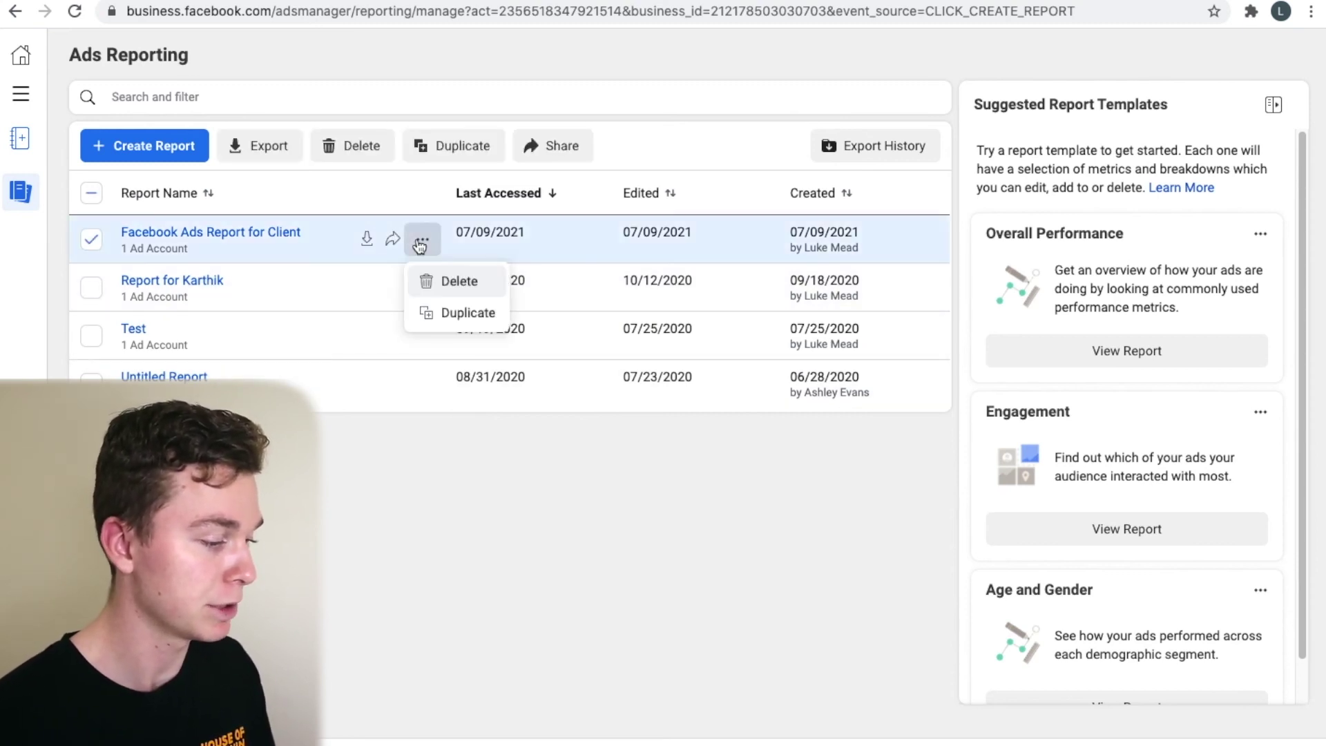
{"action": "left_click", "coordinate": [374, 172]}
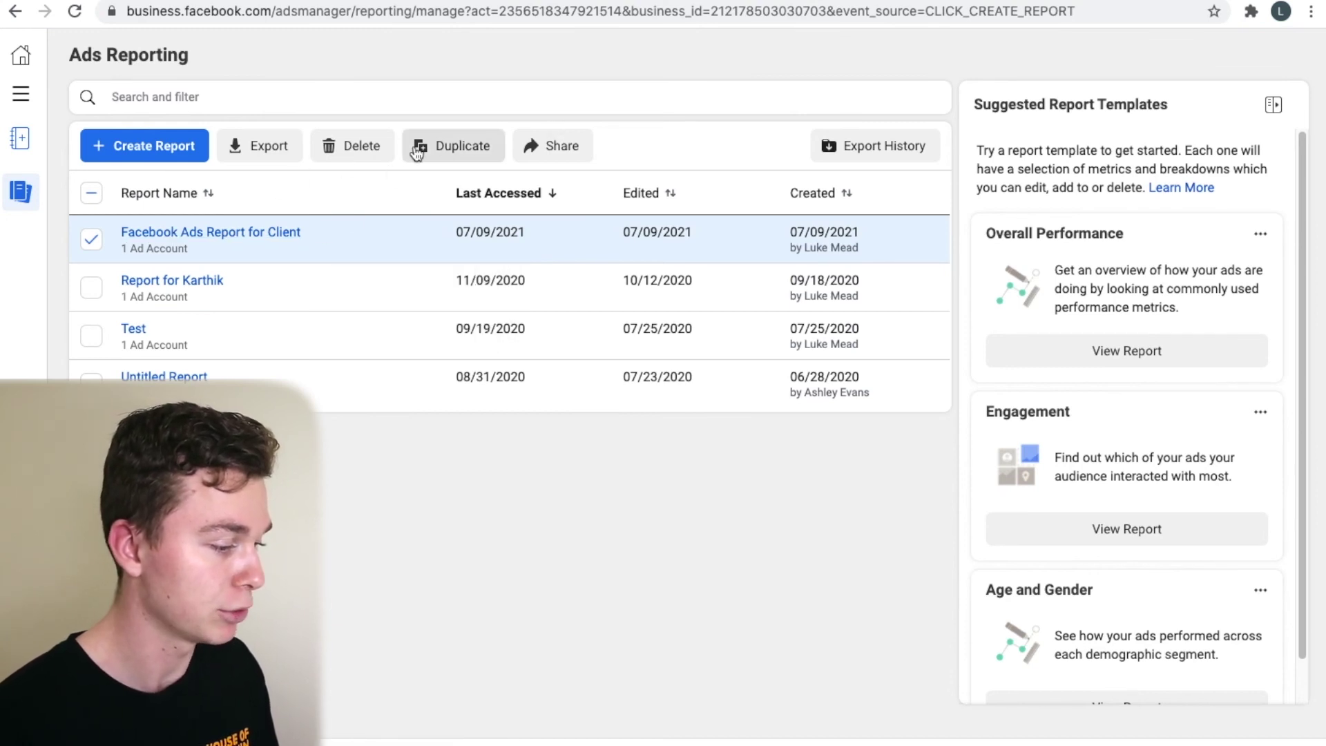
{"action": "left_click", "coordinate": [389, 241]}
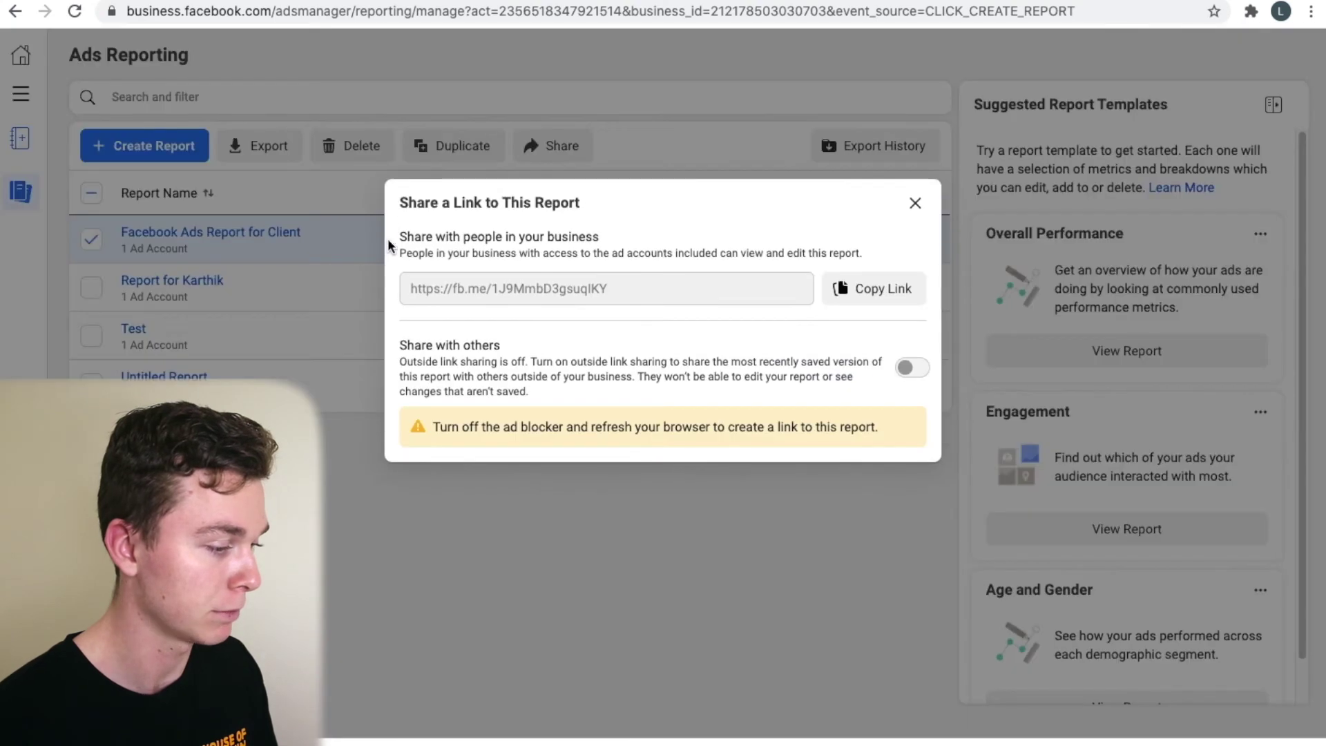
{"action": "left_click", "coordinate": [314, 233]}
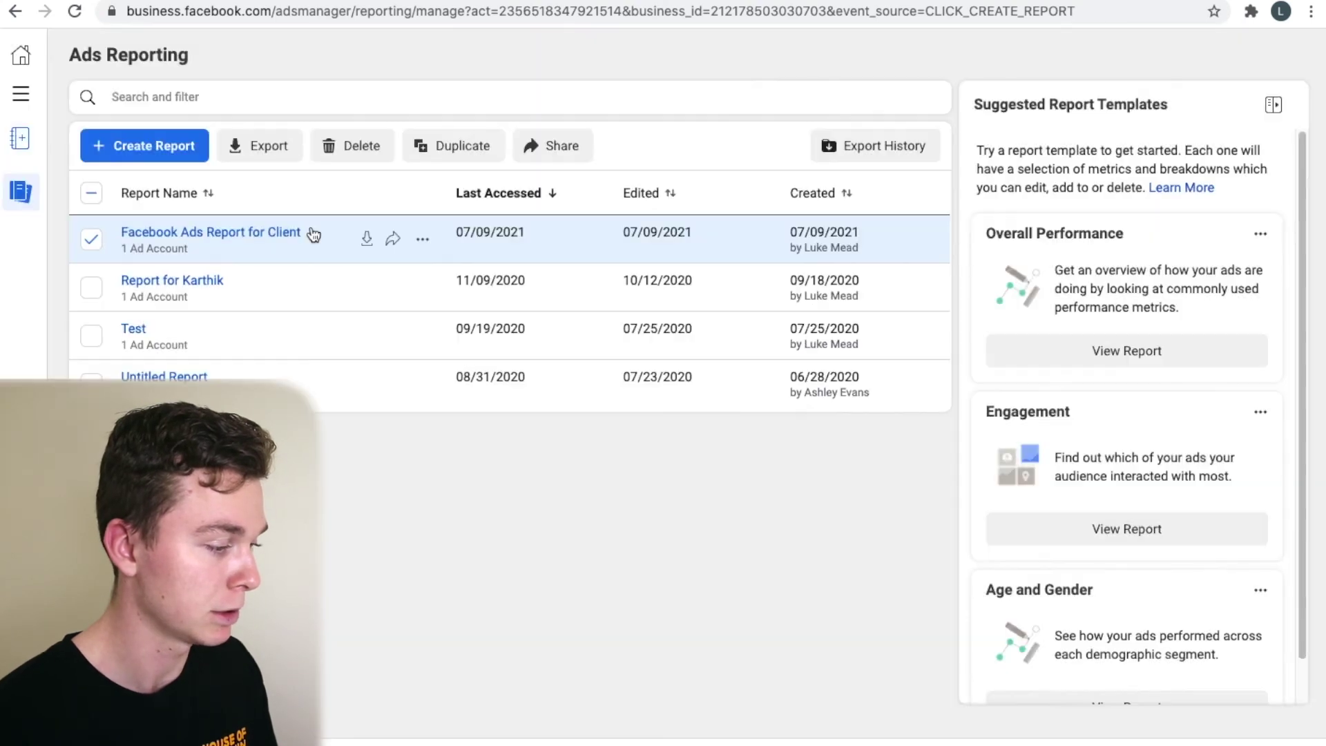
{"action": "left_click", "coordinate": [483, 145]}
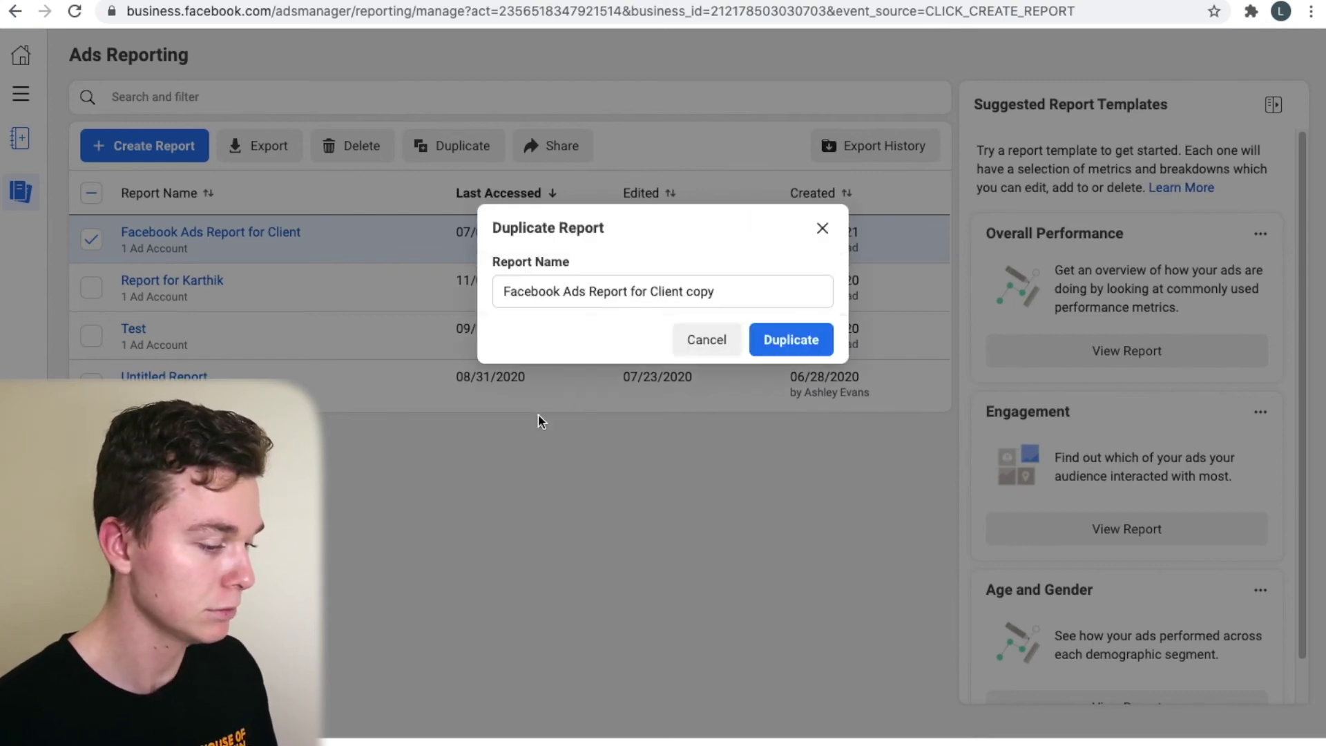
{"action": "left_click", "coordinate": [805, 339]}
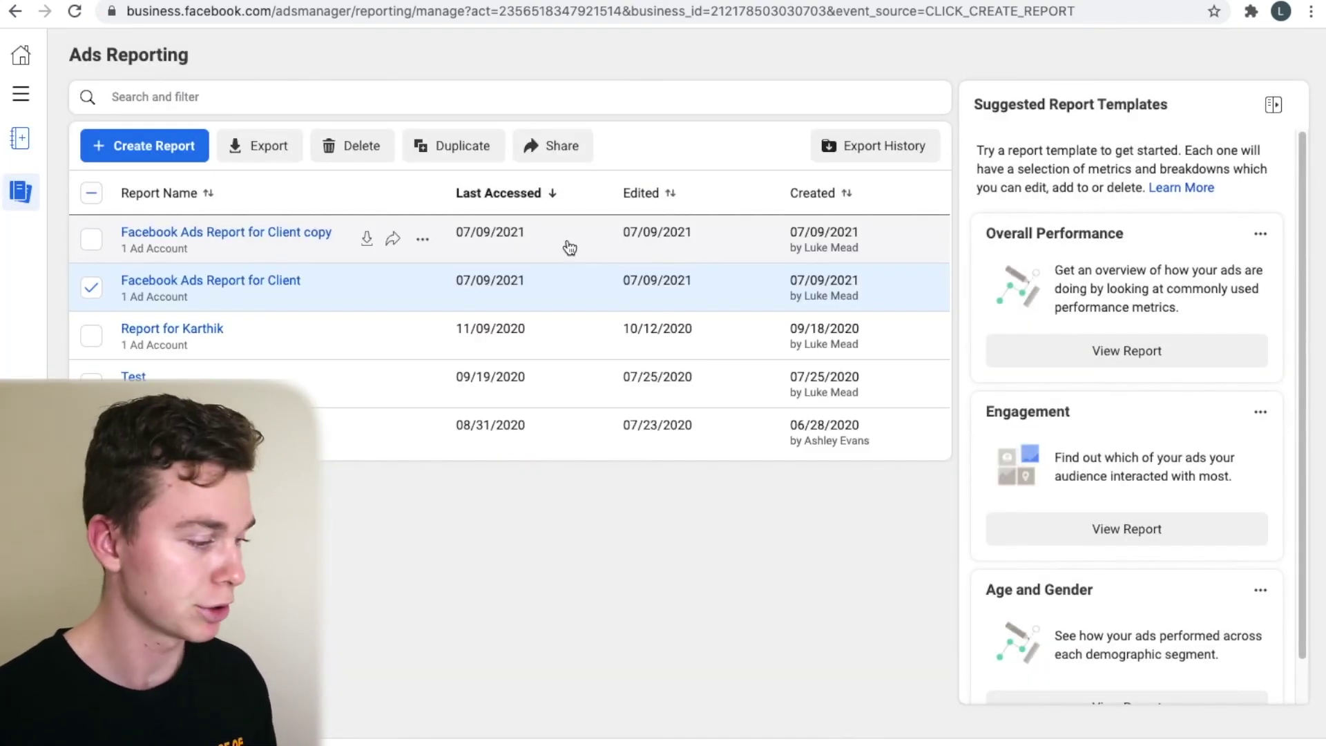
{"action": "left_click", "coordinate": [253, 236]}
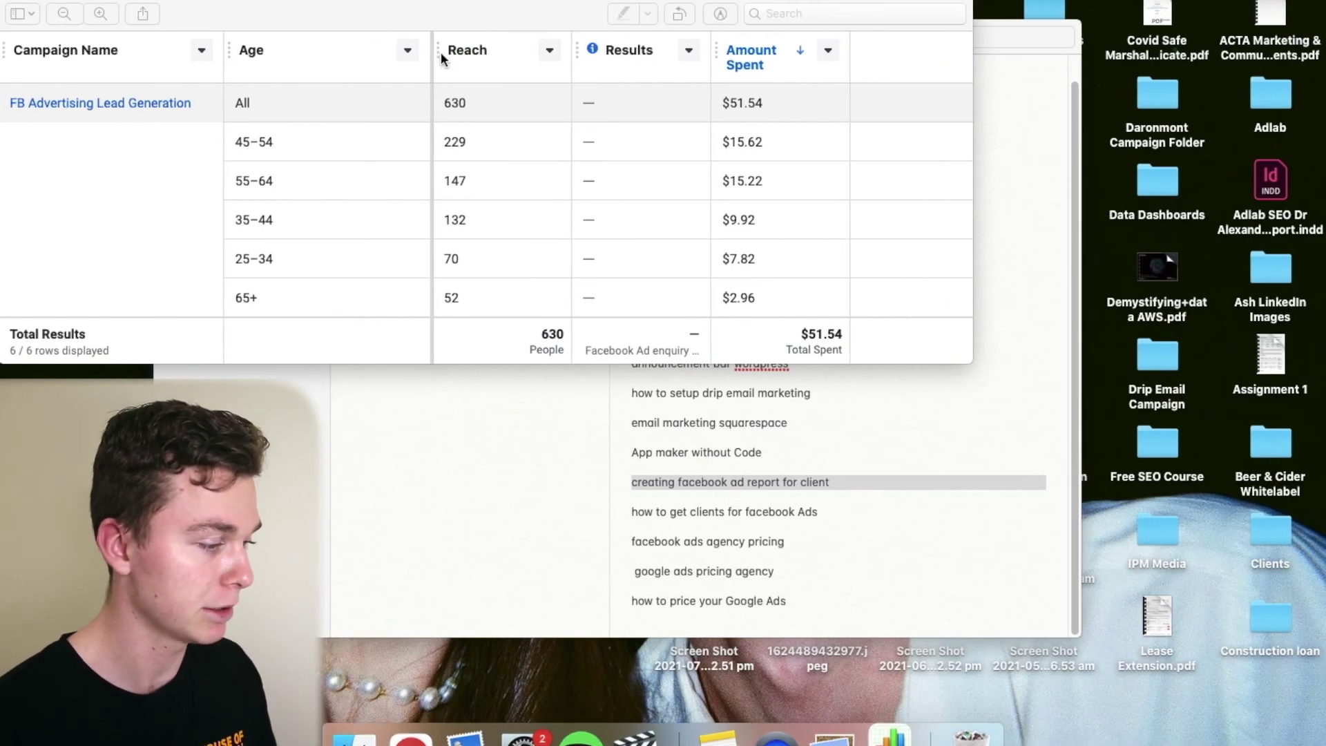
Bring the imported CSV spreadsheet forward in Numbers and select its table.
{"action": "left_click_drag", "start_coordinate": [407, 22], "coordinate": [446, 237]}
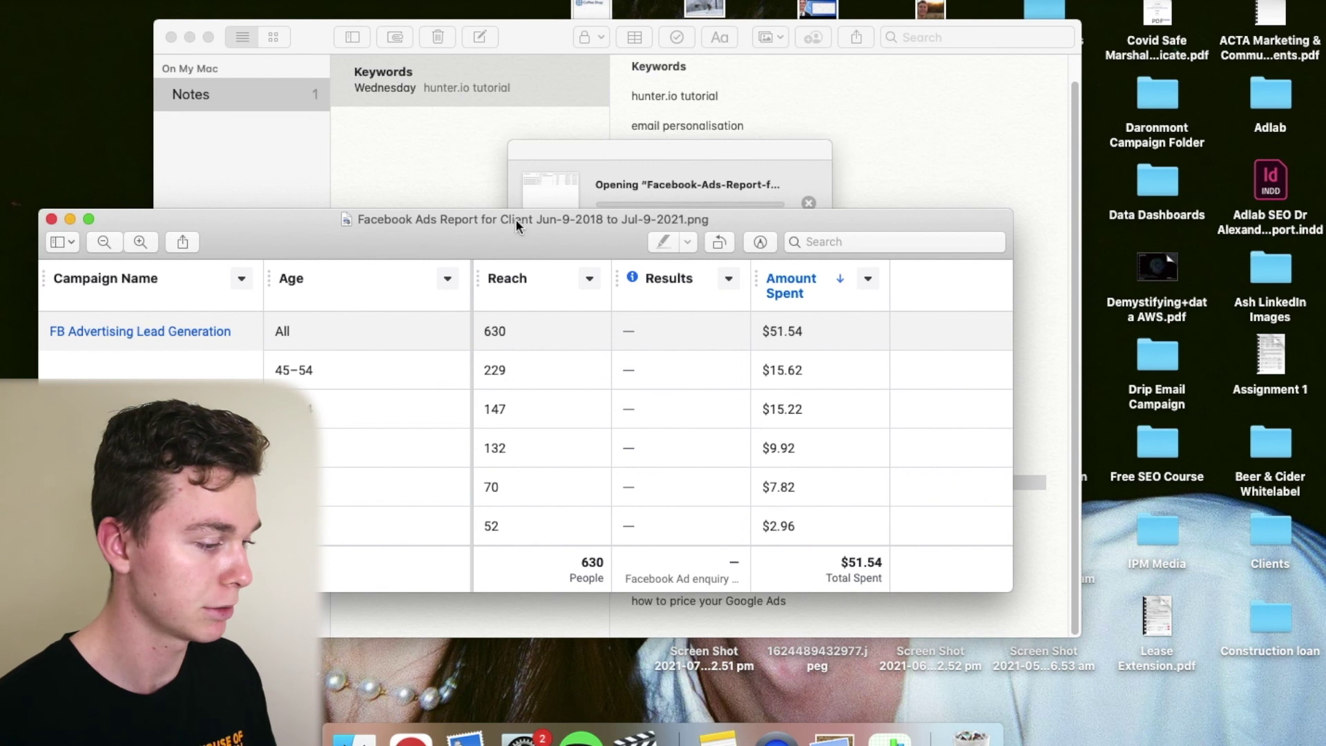
{"action": "left_click", "coordinate": [591, 151]}
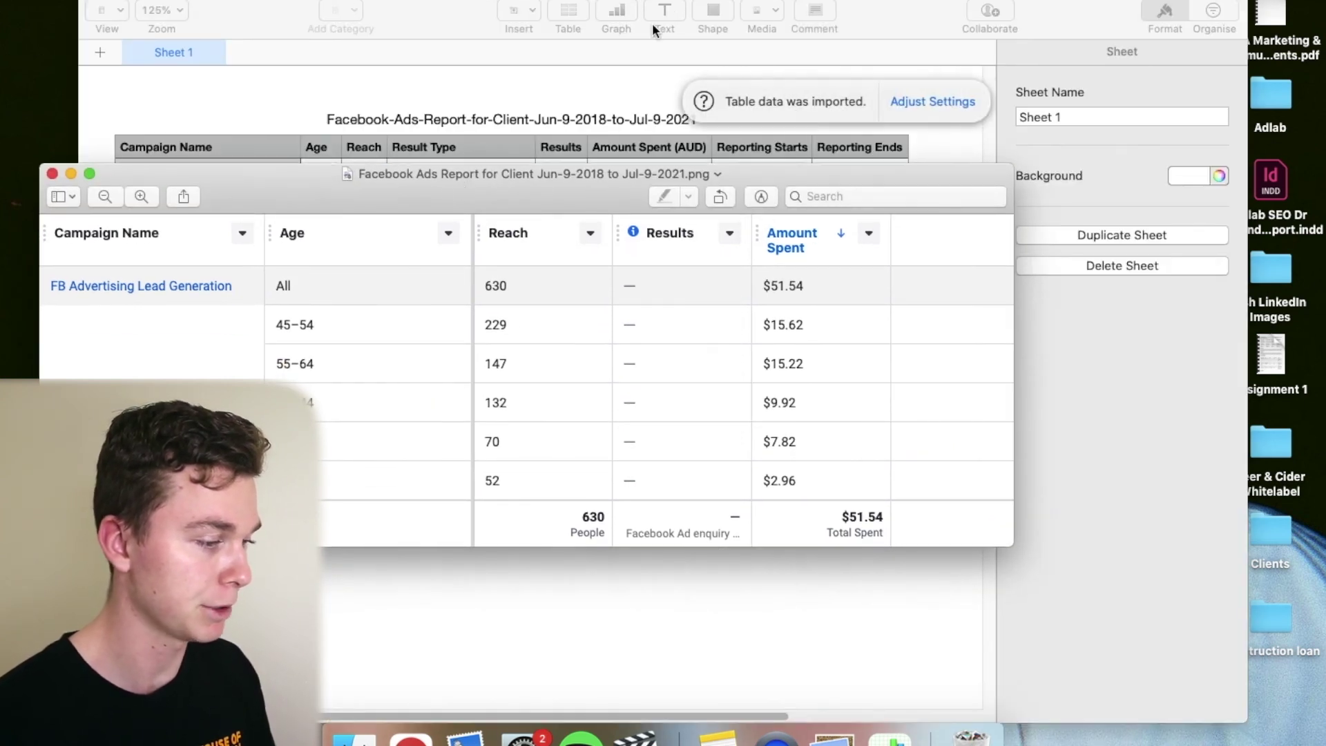
{"action": "left_click", "coordinate": [595, 81]}
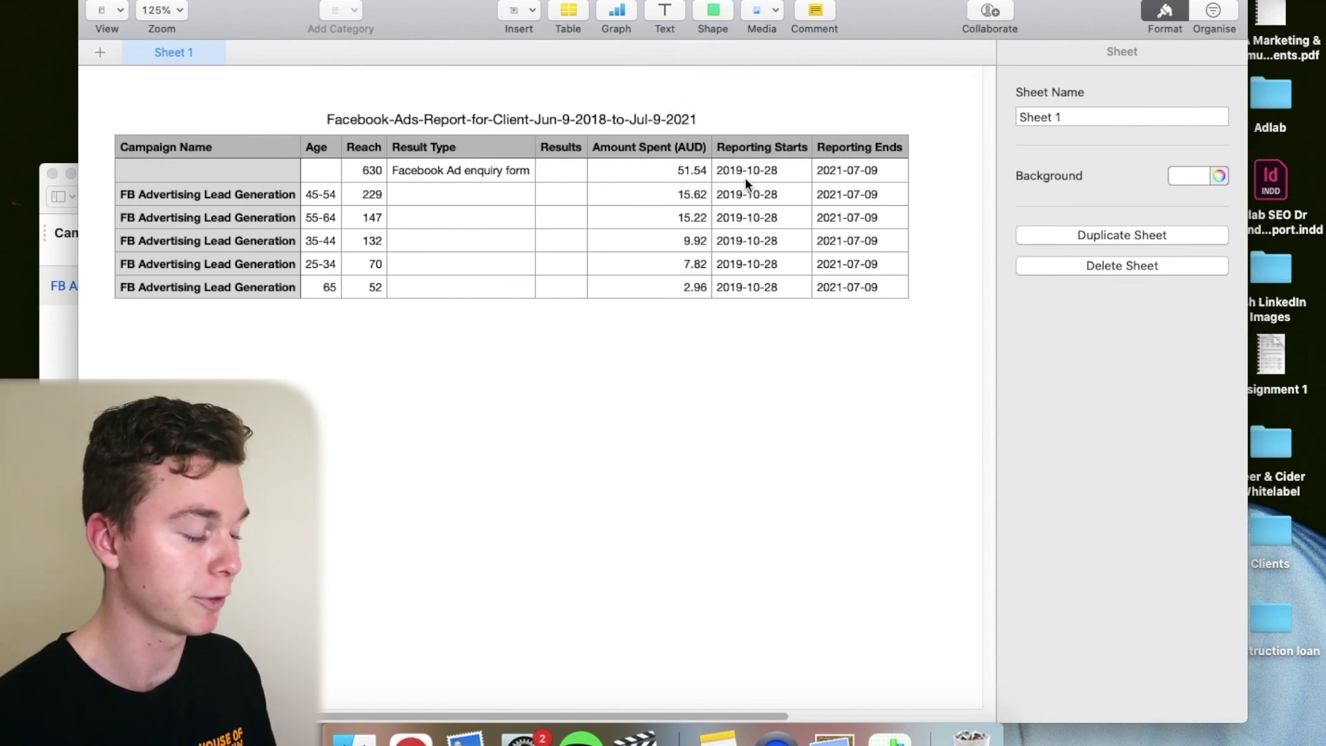
{"action": "left_click", "coordinate": [614, 166]}
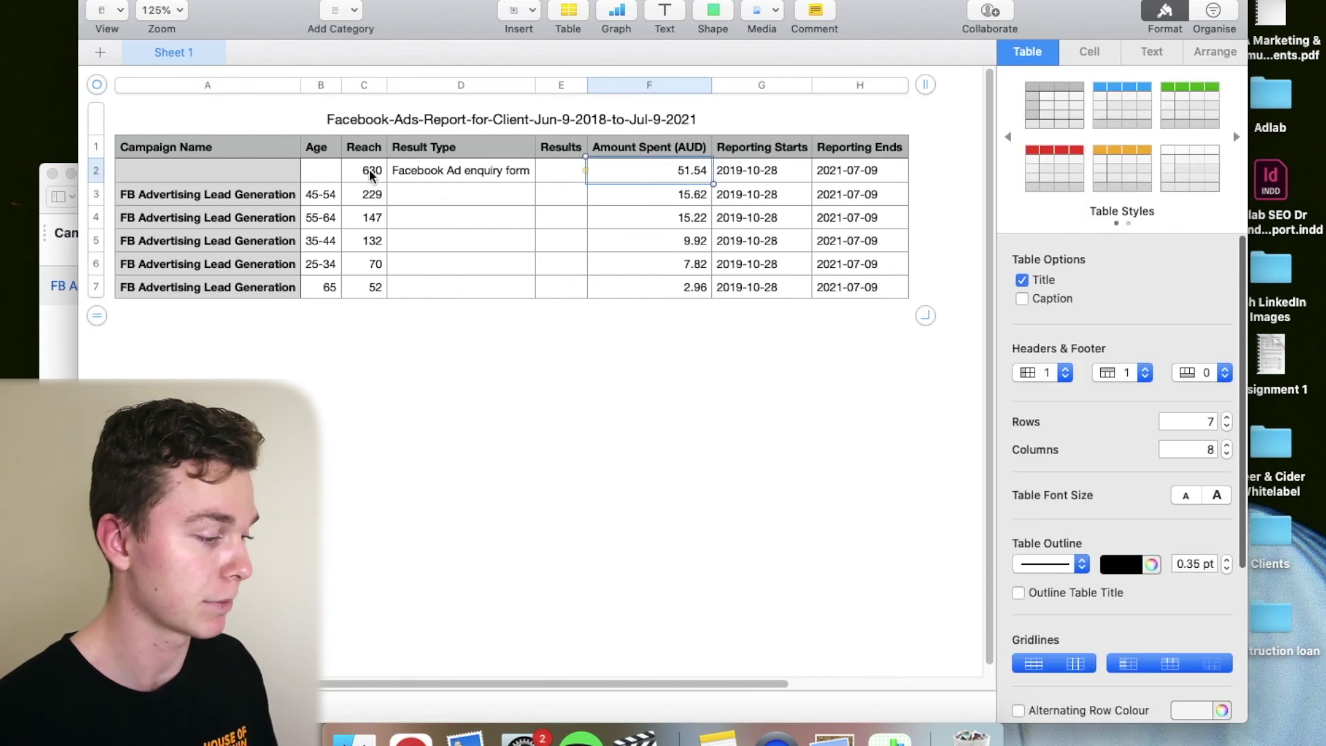
{"action": "left_click", "coordinate": [527, 412]}
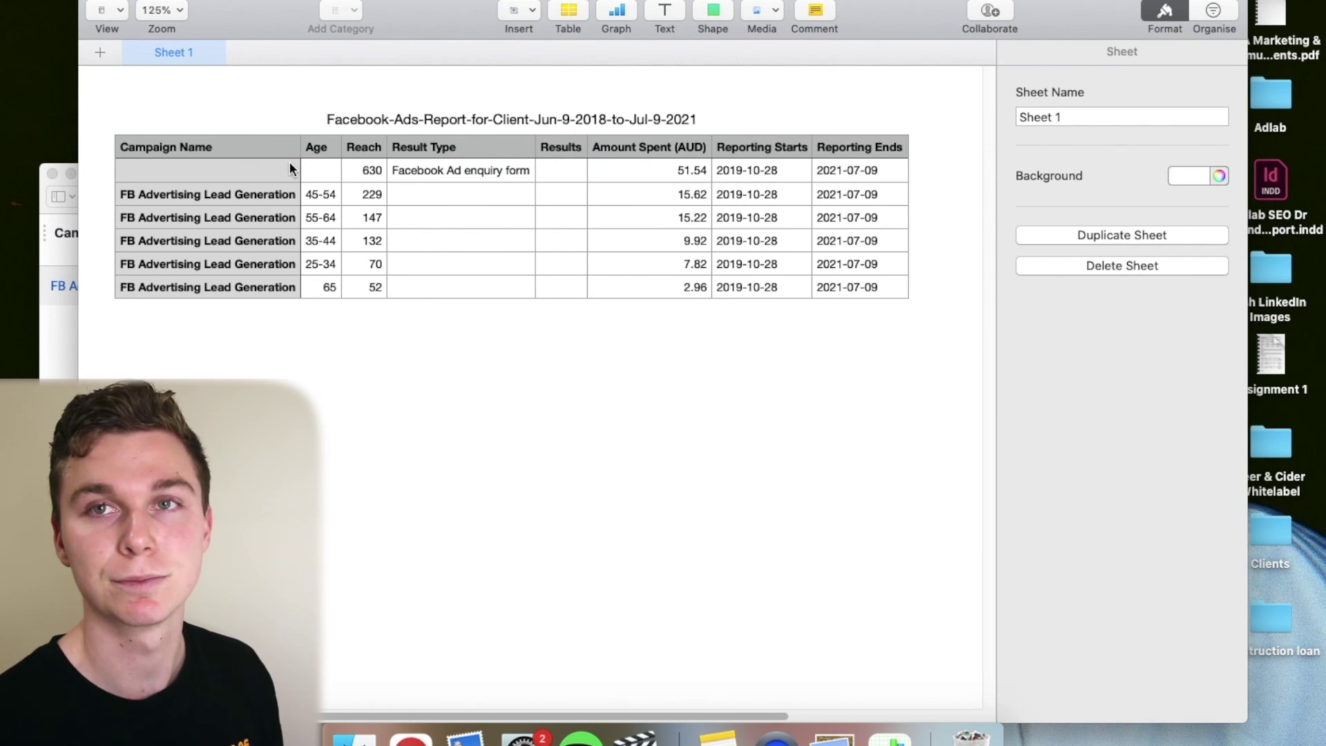
{"action": "left_click", "coordinate": [225, 192]}
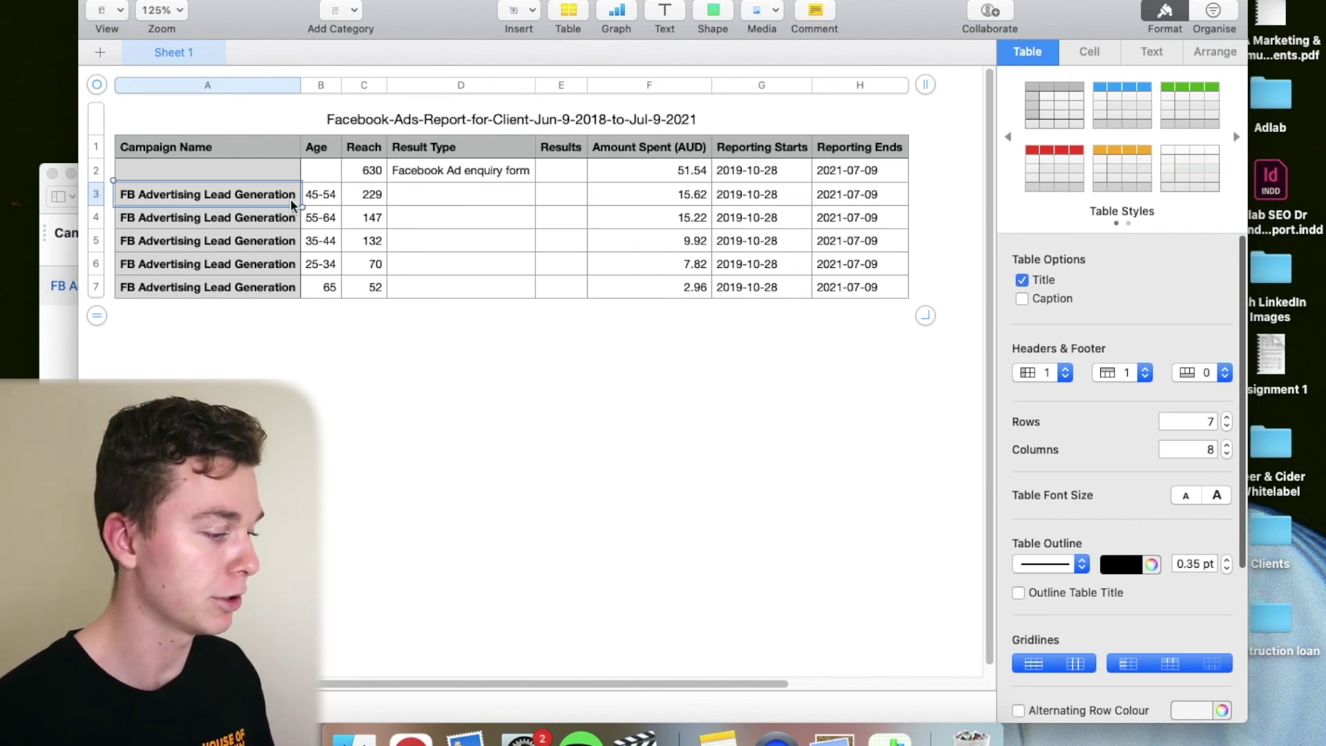
Chart the Age and Reach columns (B1:C7) as a 2D column graph.
{"action": "left_click", "coordinate": [327, 156]}
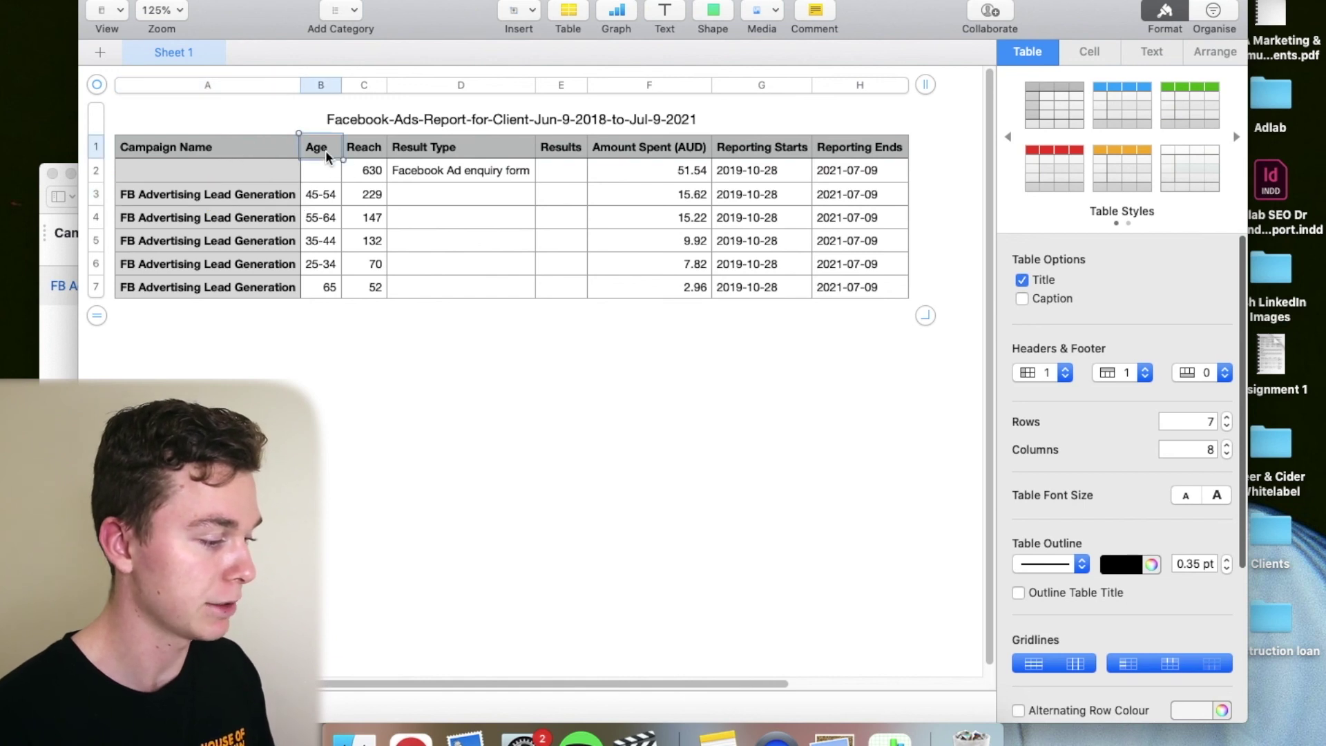
{"action": "left_click", "coordinate": [372, 293], "text": "shift"}
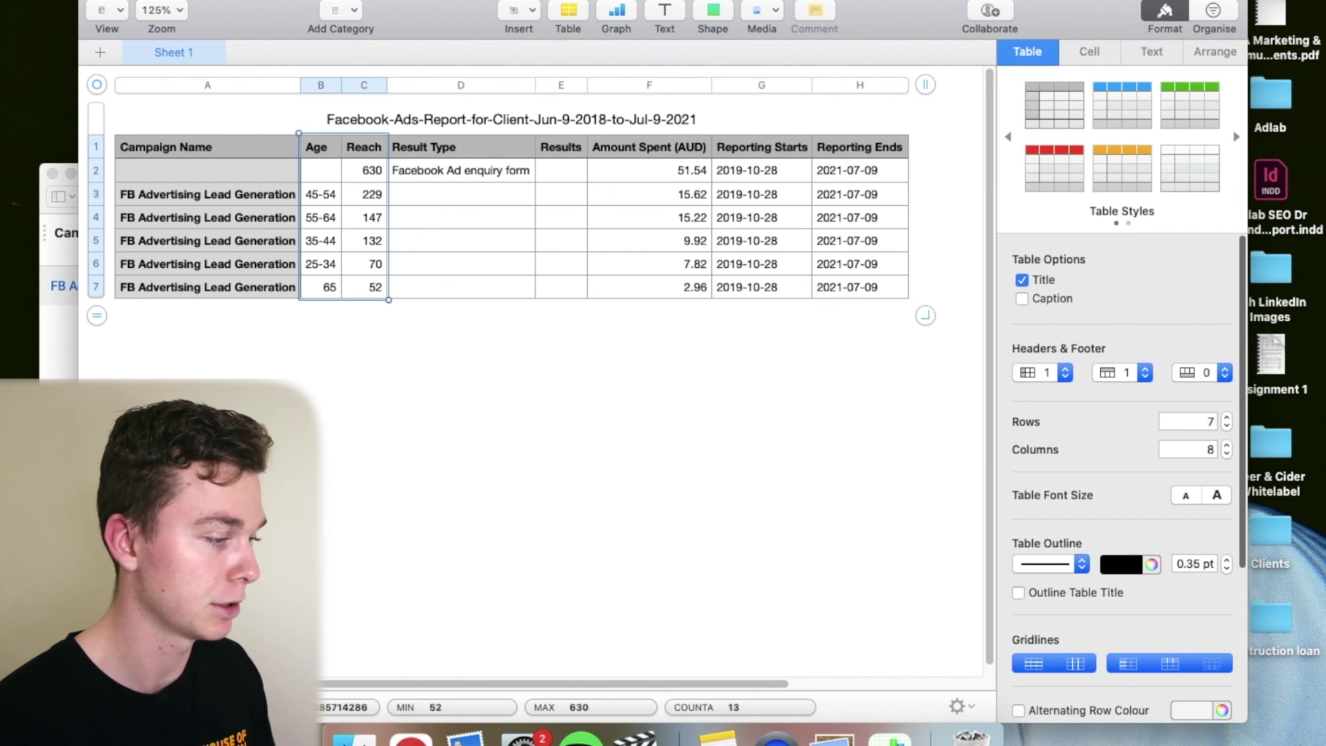
{"action": "left_click", "coordinate": [210, 0]}
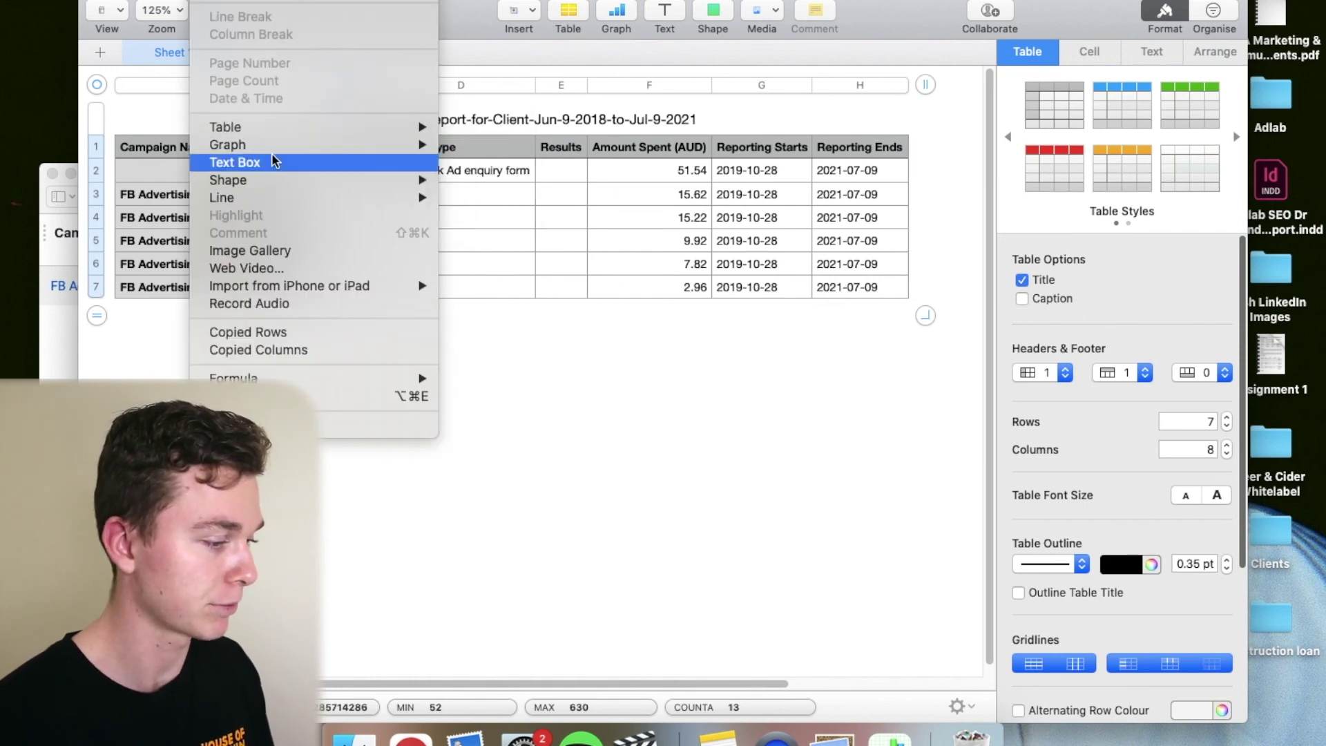
{"action": "mouse_move", "coordinate": [279, 152]}
{"action": "key", "text": "Escape"}
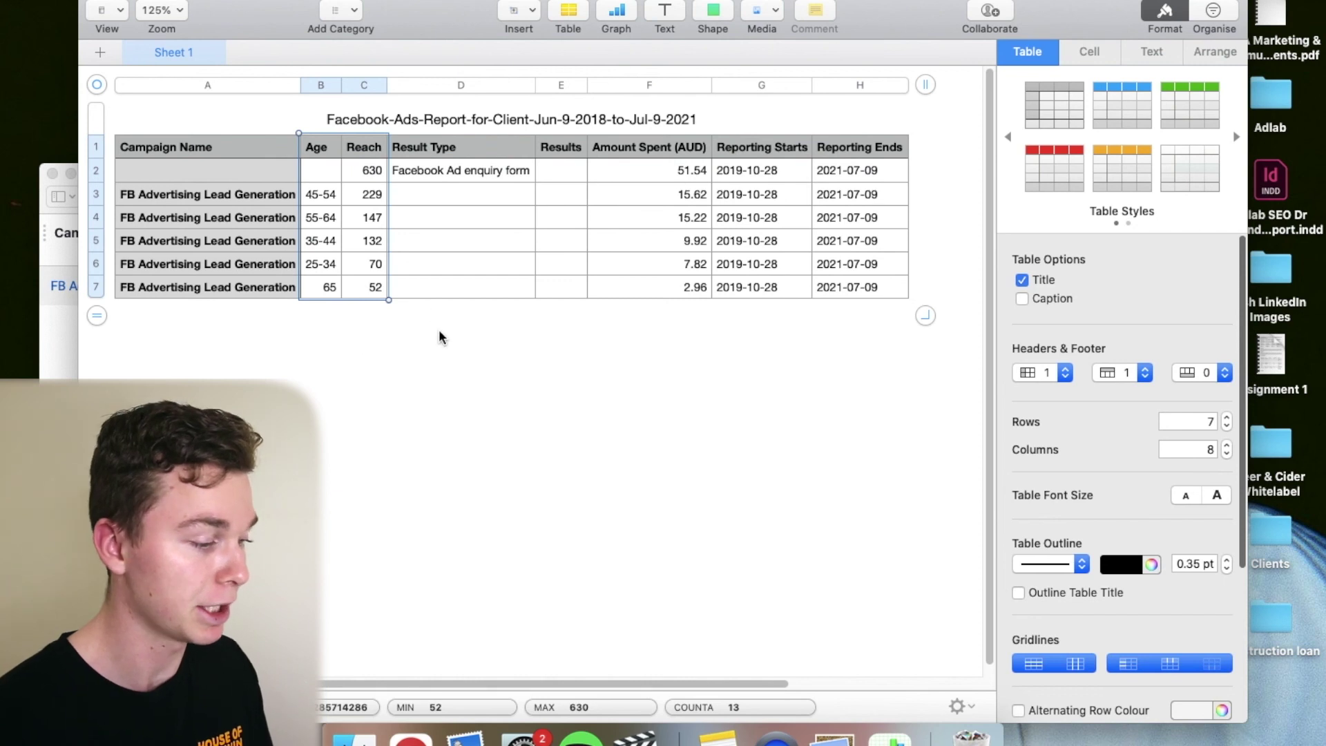
{"action": "left_click", "coordinate": [639, 524]}
{"action": "scroll", "coordinate": [640, 525], "scroll_direction": "down", "scroll_amount": 2}
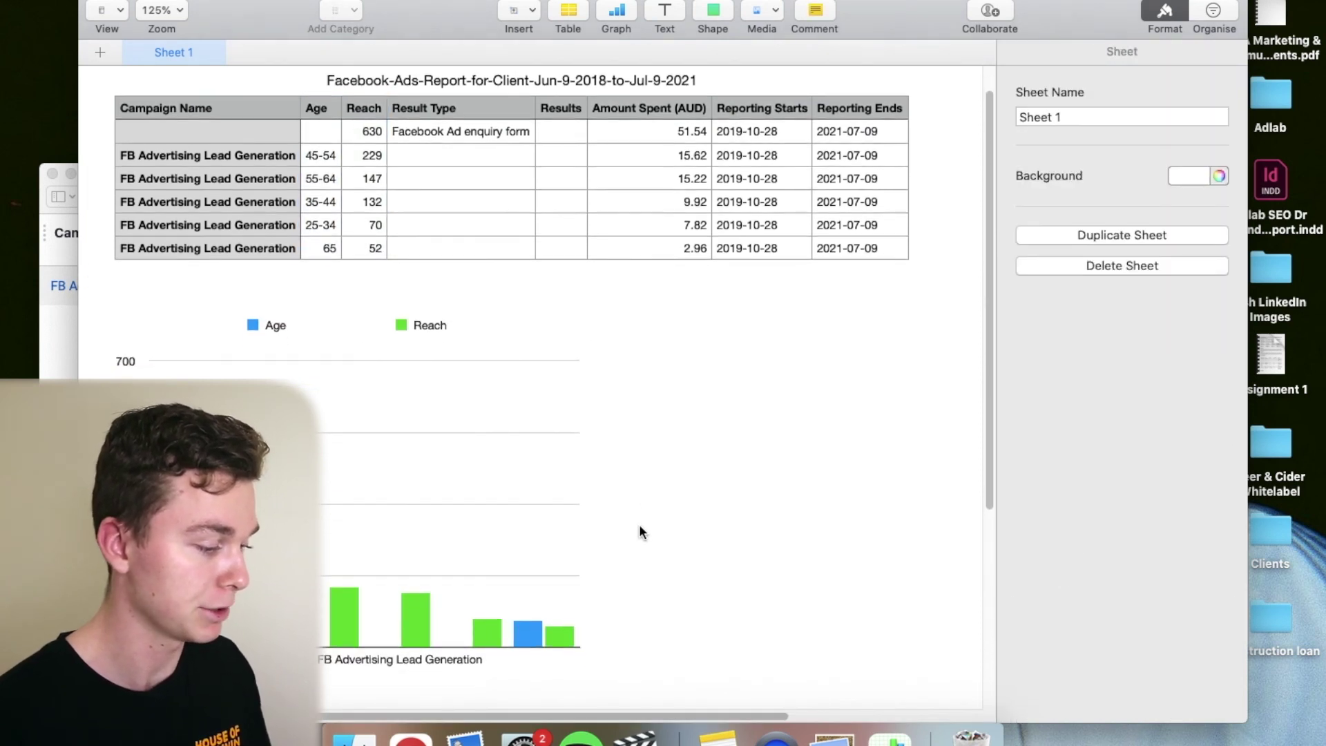
{"action": "scroll", "coordinate": [628, 497], "scroll_direction": "up", "scroll_amount": 2}
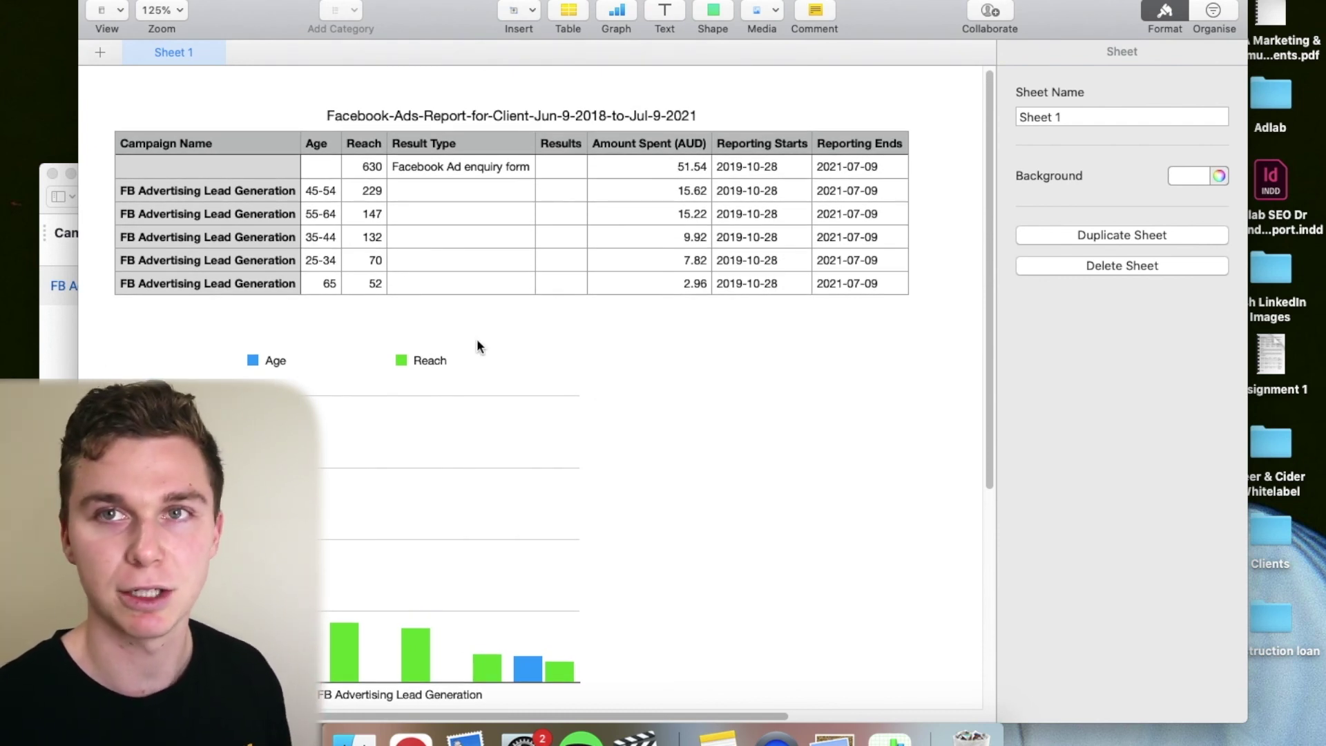
{"action": "key", "text": "super+Tab"}
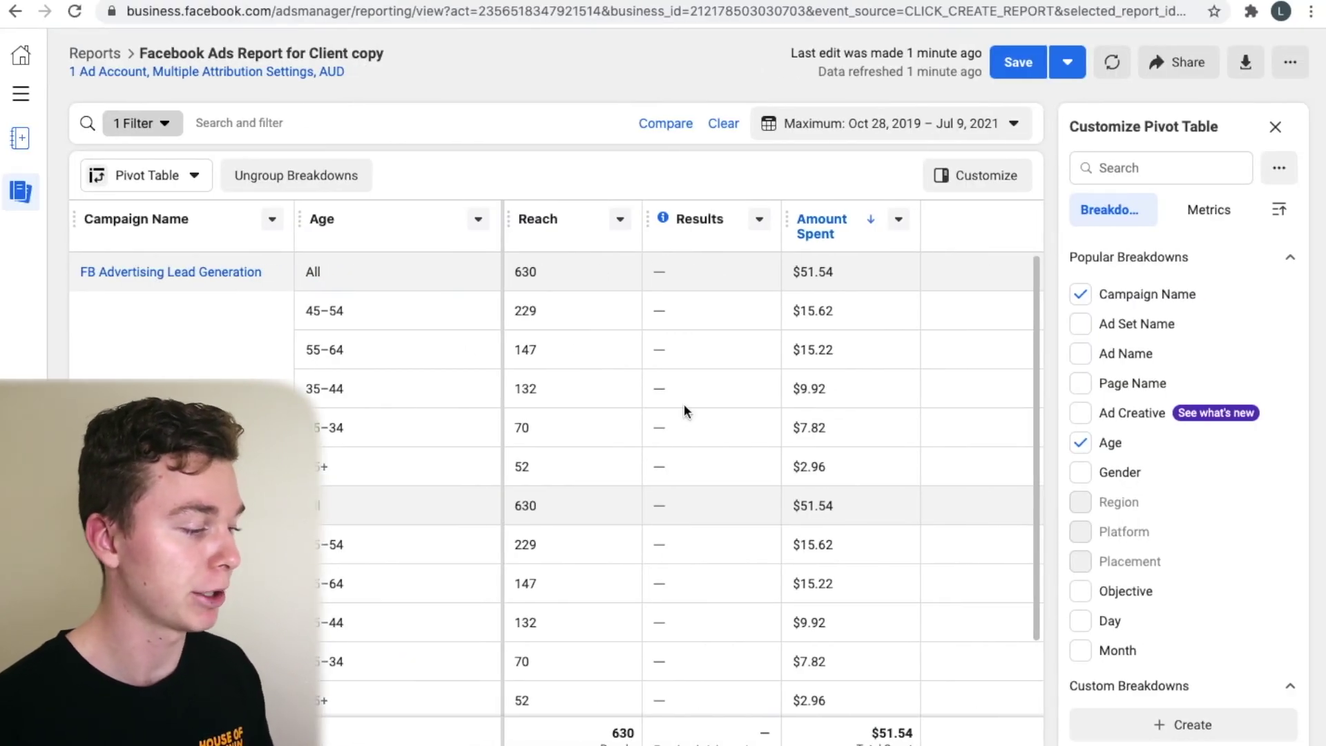
Collapse all breakdowns in the Customize Pivot Table panel via the ••• menu.
{"action": "mouse_move", "coordinate": [834, 217]}
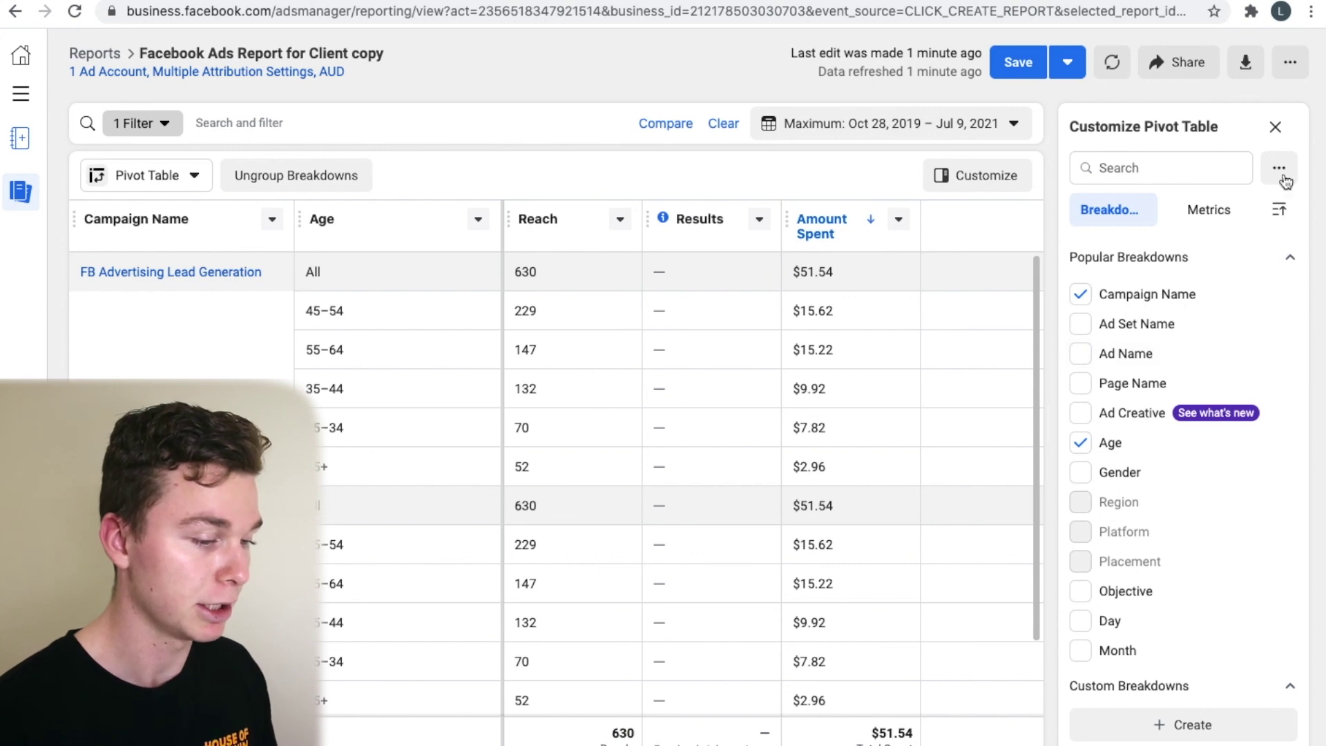
{"action": "left_click", "coordinate": [1279, 209]}
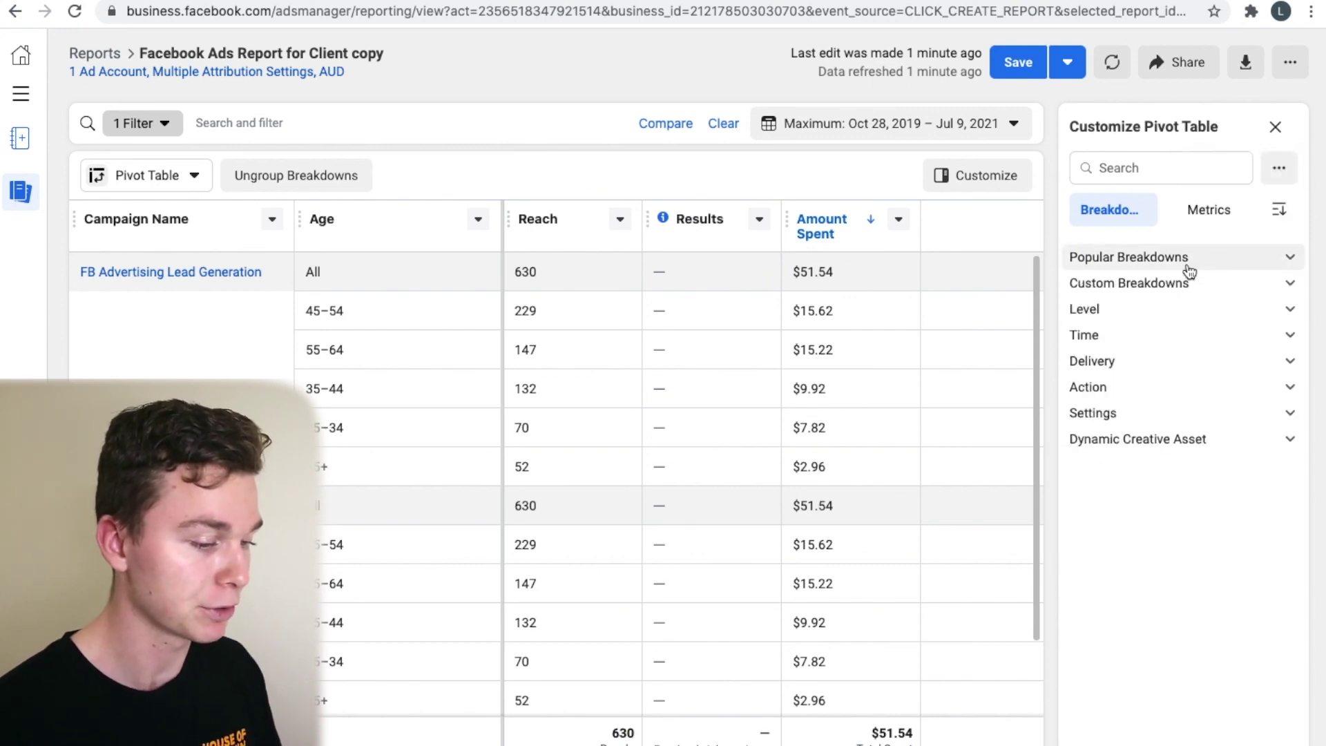